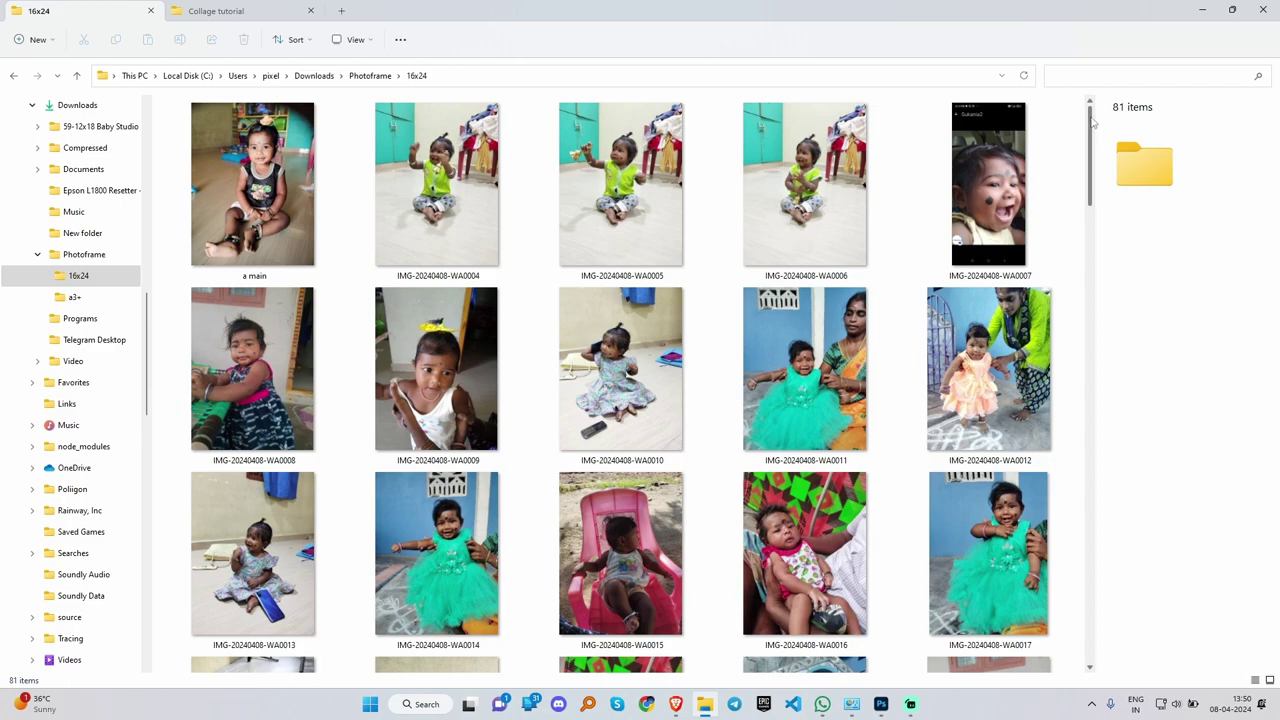
Step: Look through the baby photos in the 16x24 folder, including the "a main" photo
drag(1095, 118, 1087, 174)
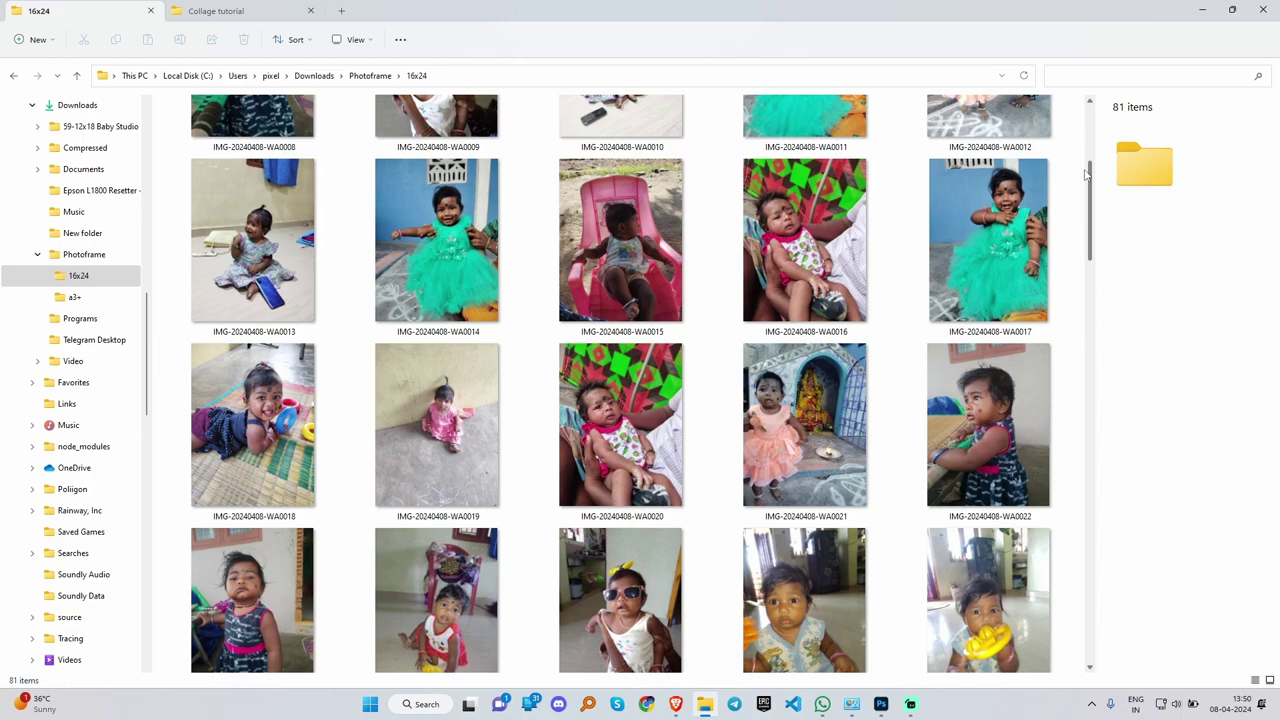
drag(1087, 174, 1106, 120)
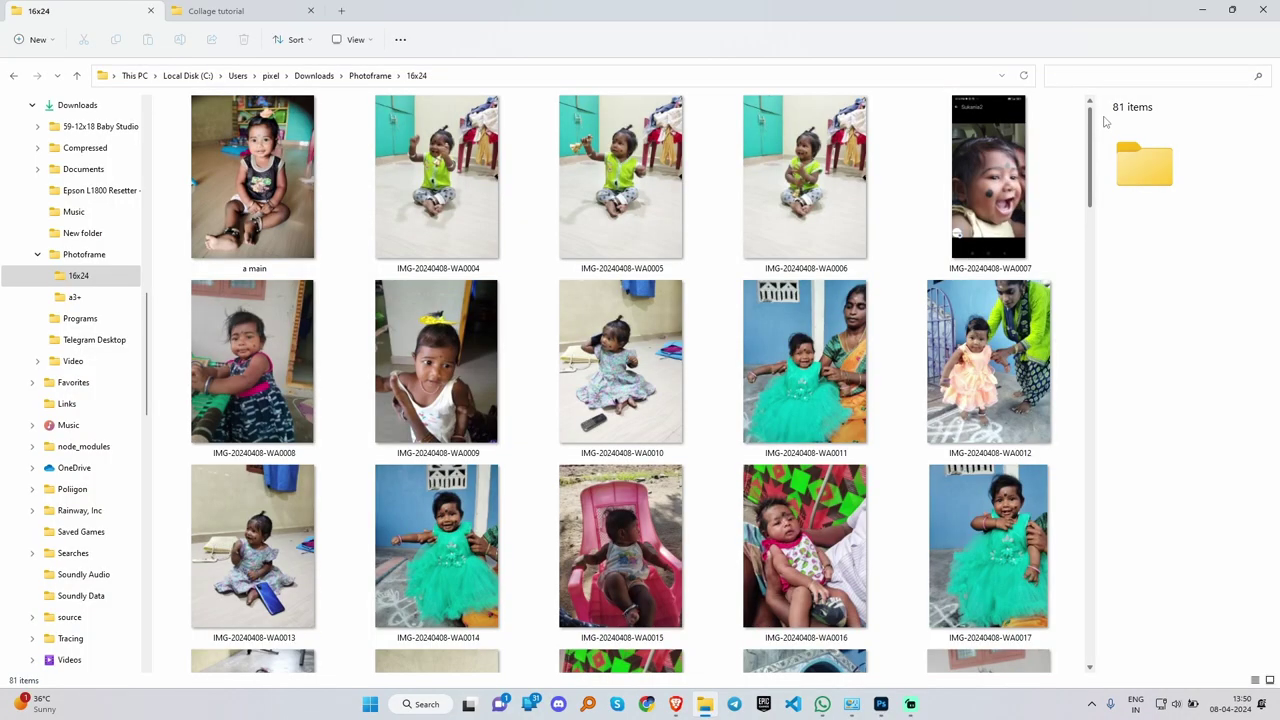
mouse_move(1090, 120)
mouse_down()
mouse_move(1084, 580)
mouse_move(1077, 251)
mouse_move(1084, 125)
mouse_move(1106, 110)
mouse_up()
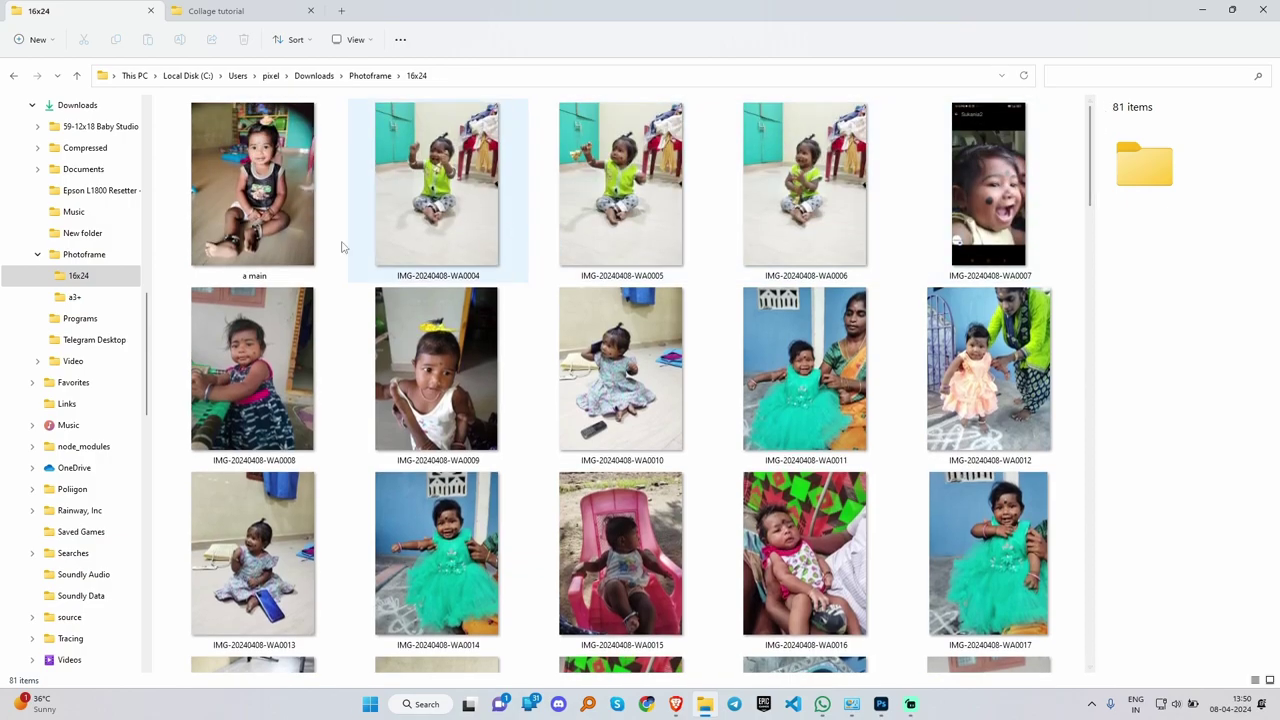
double_click(223, 197)
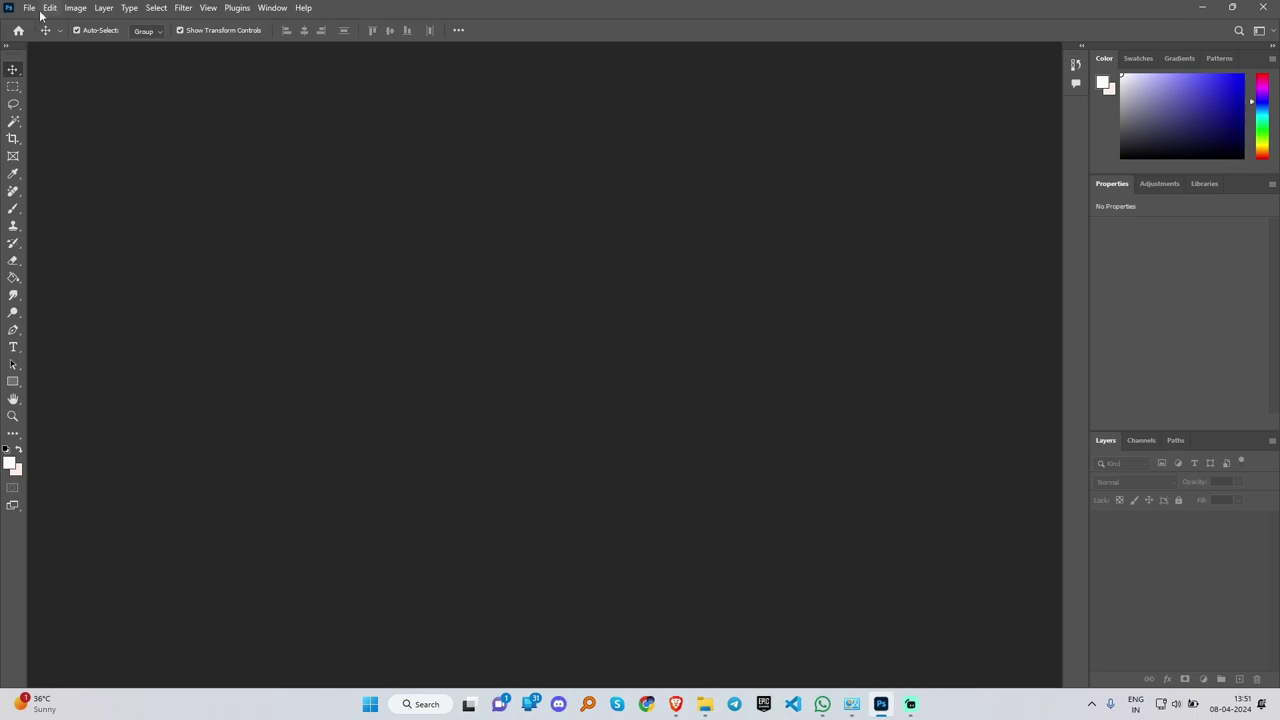
Step: Switch to Photoshop, start the Contact Sheet II automation and use a folder for the source images
click(30, 8)
mouse_move(110, 319)
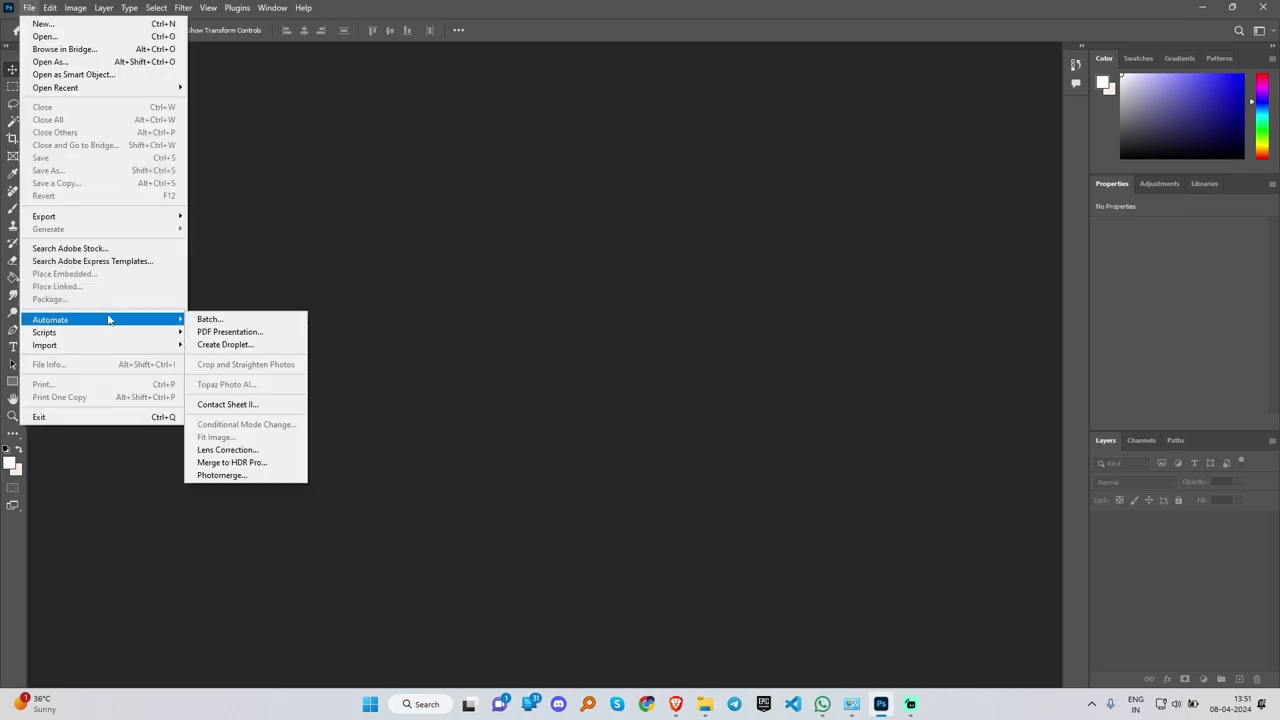
click(243, 405)
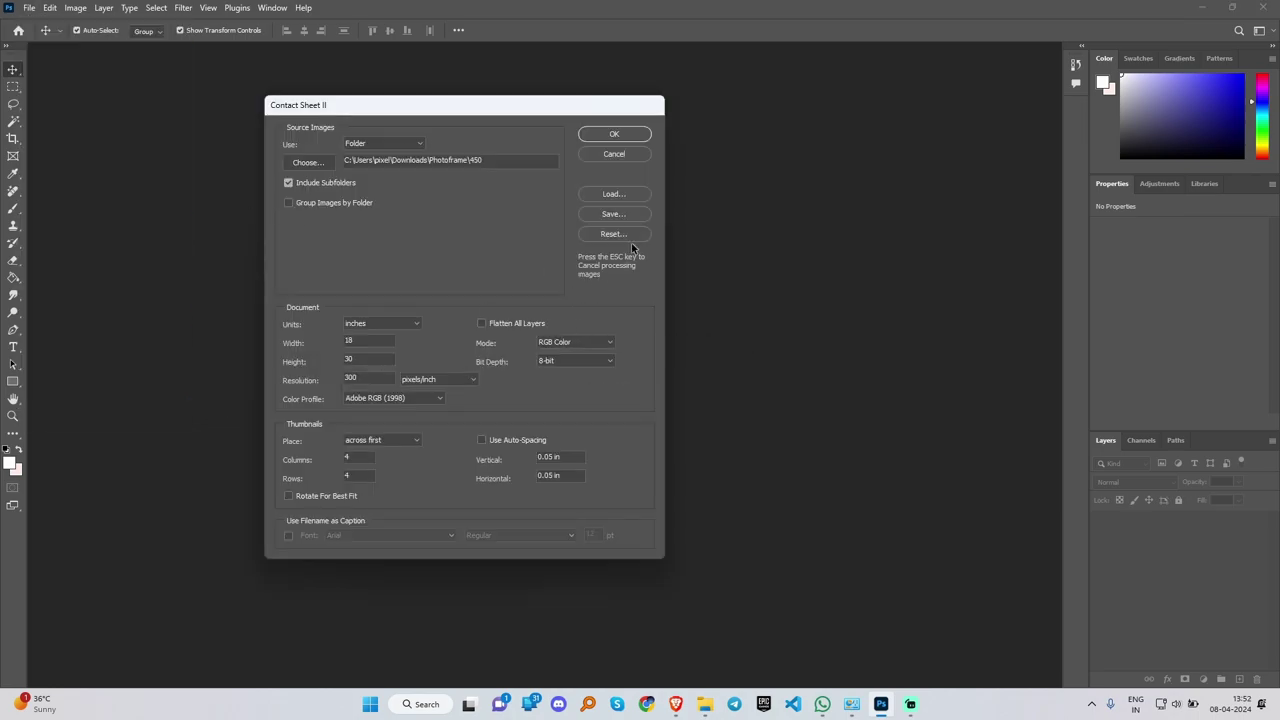
click(412, 160)
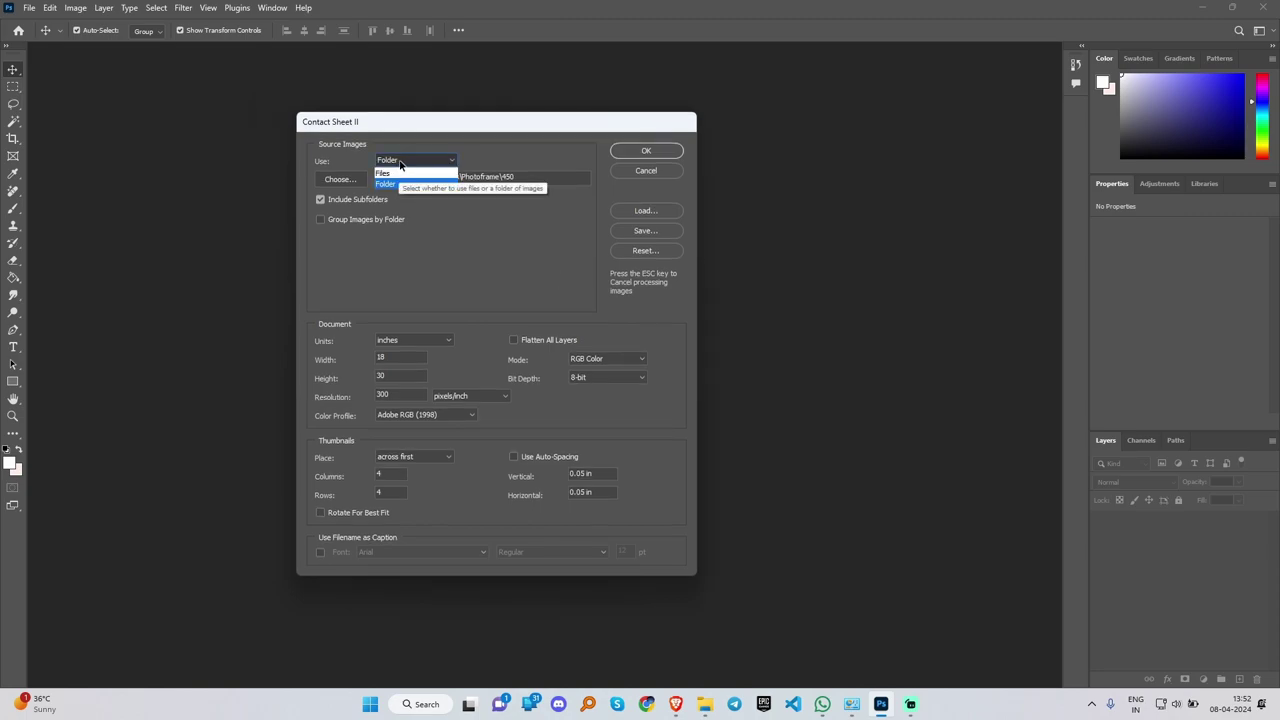
click(401, 186)
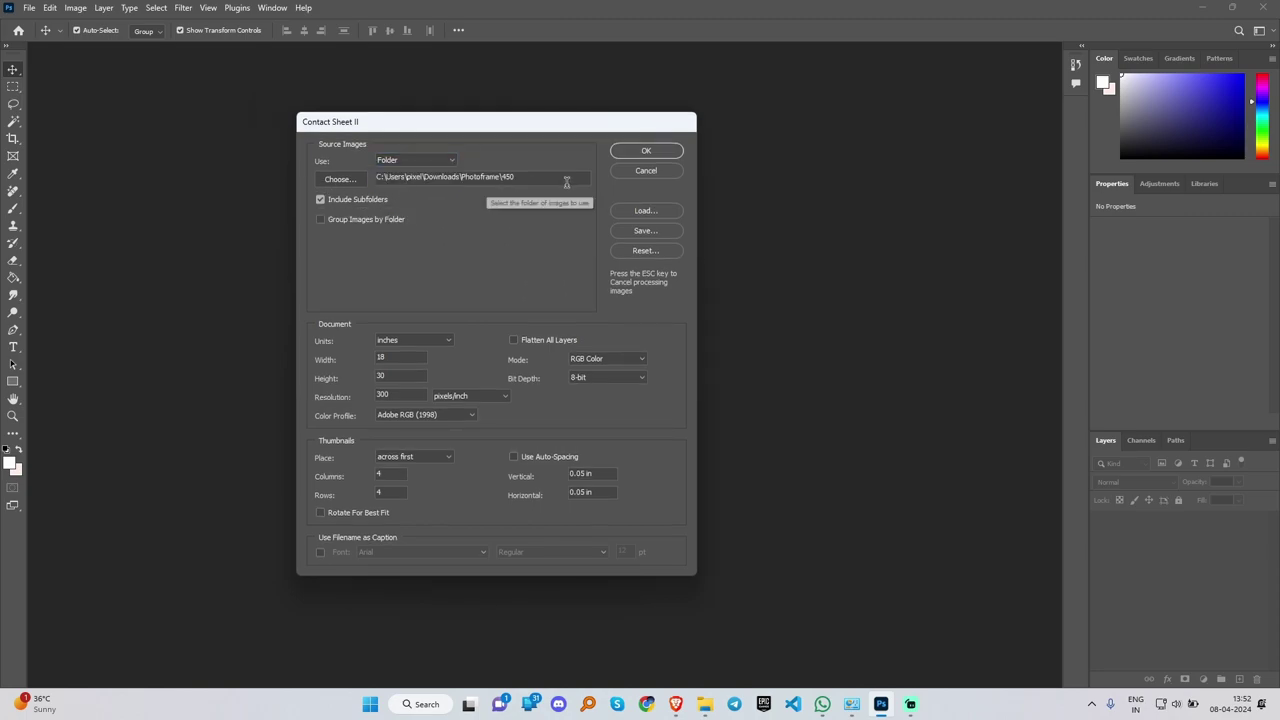
Step: Choose the 16x24 folder inside Photoframe as the contact sheet's source folder
click(339, 179)
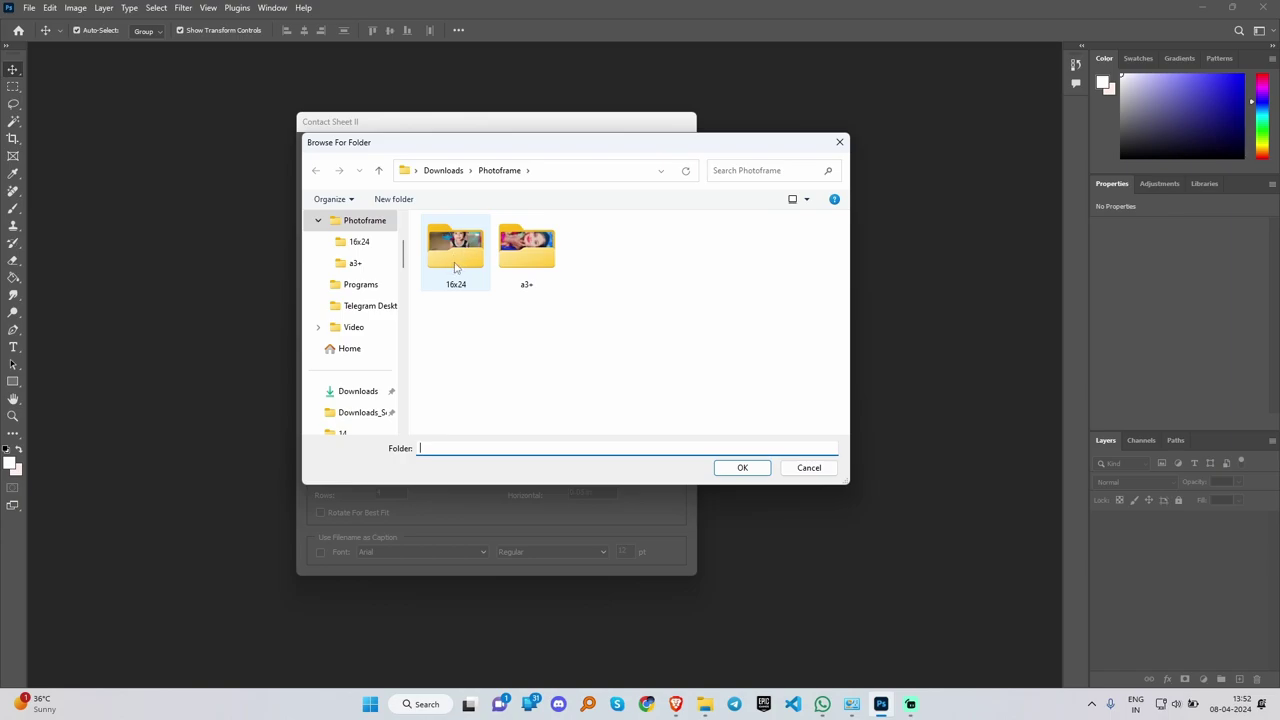
double_click(455, 265)
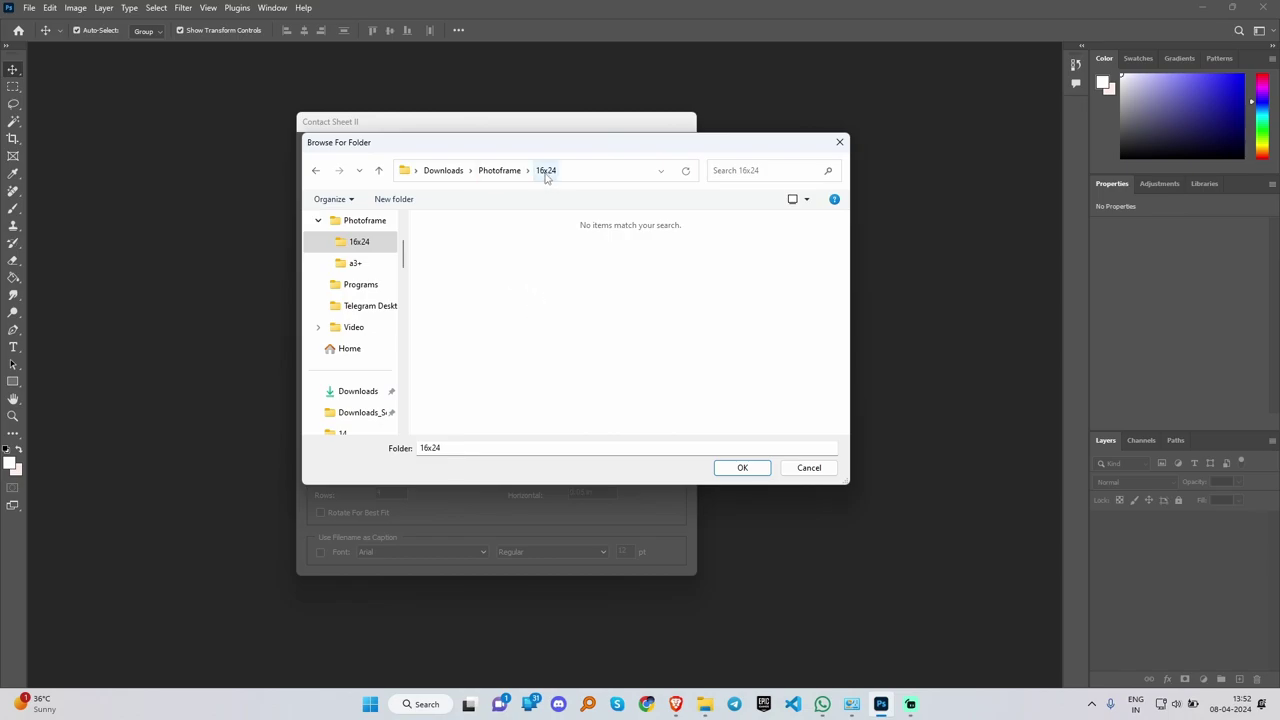
click(705, 704)
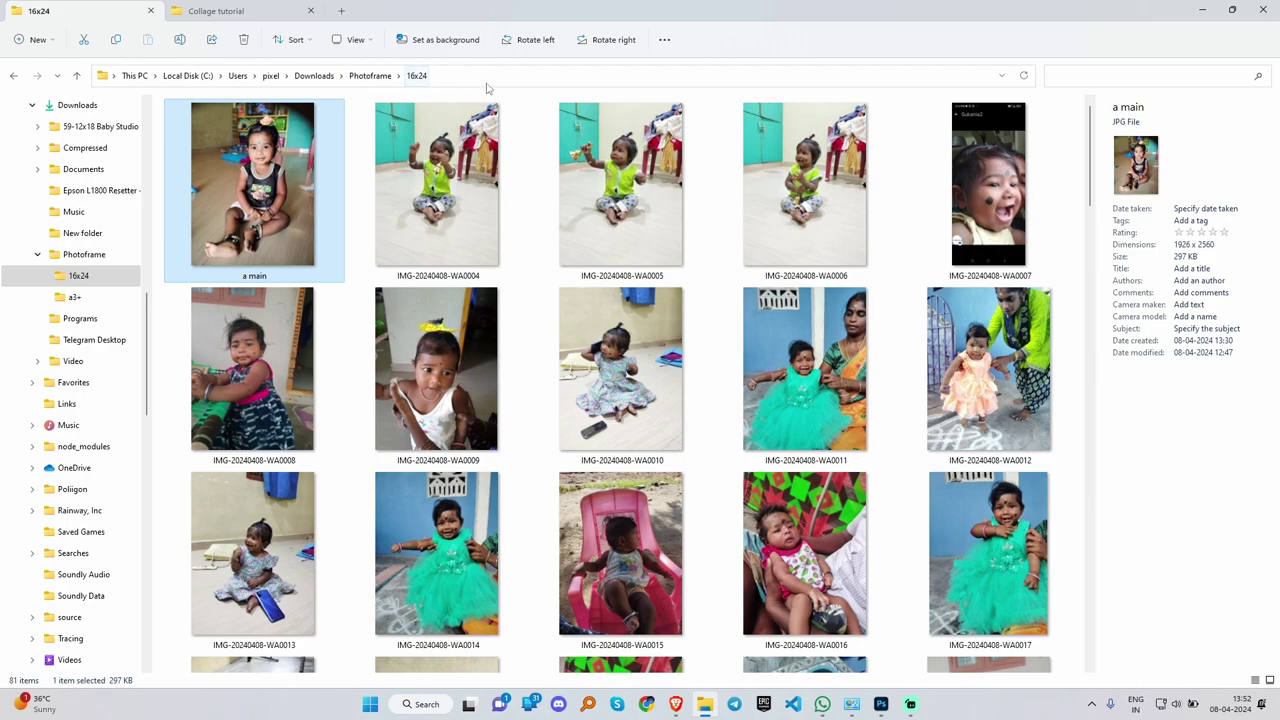
key(alt+Tab)
click(740, 468)
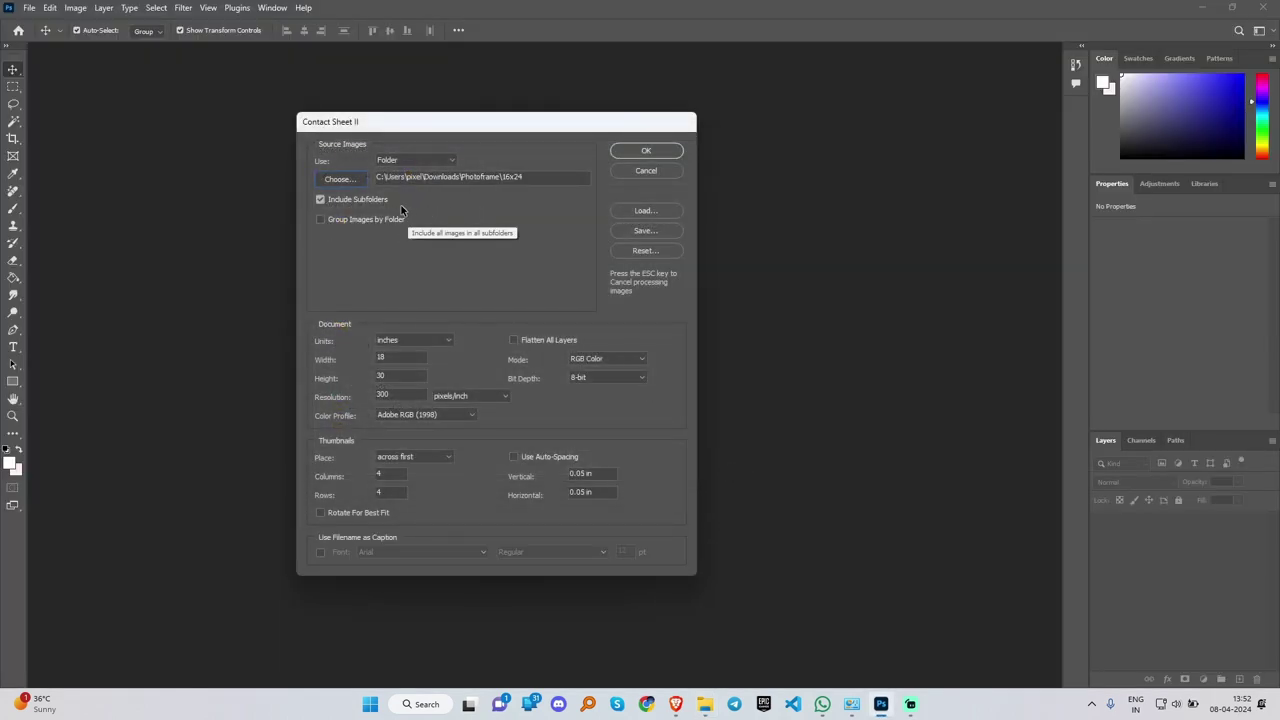
key(alt+Tab)
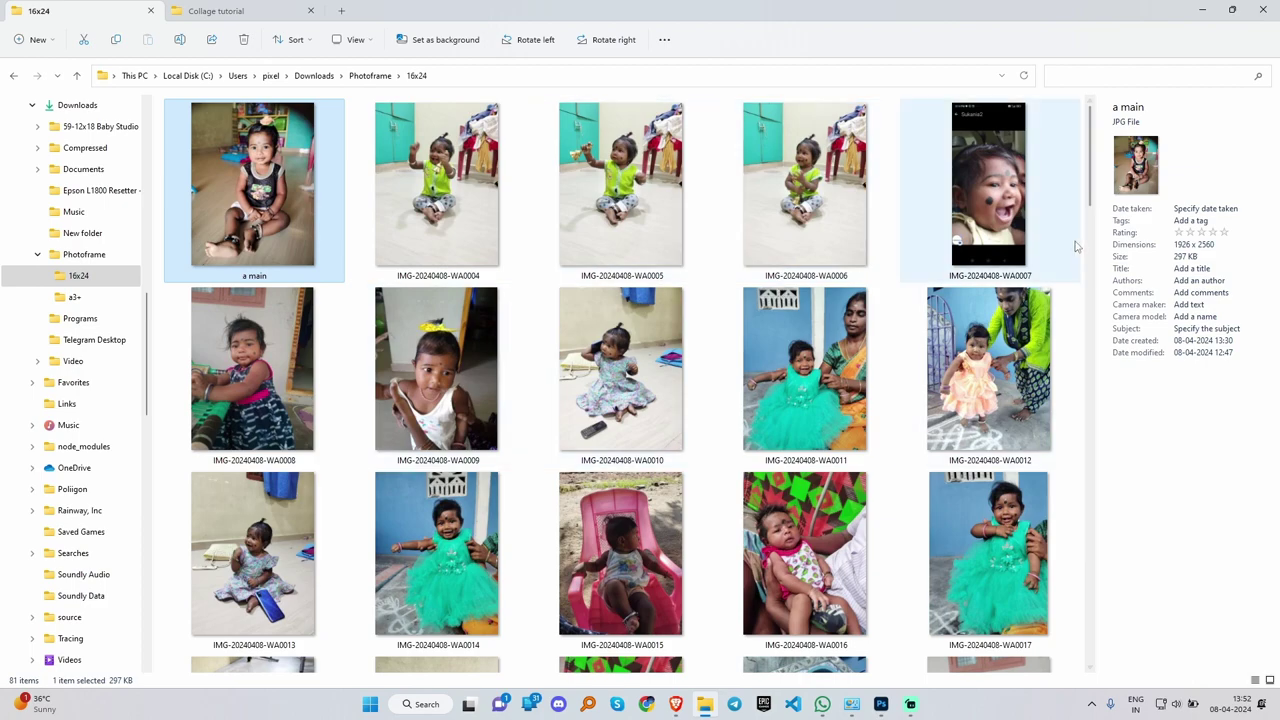
right_click(1082, 250)
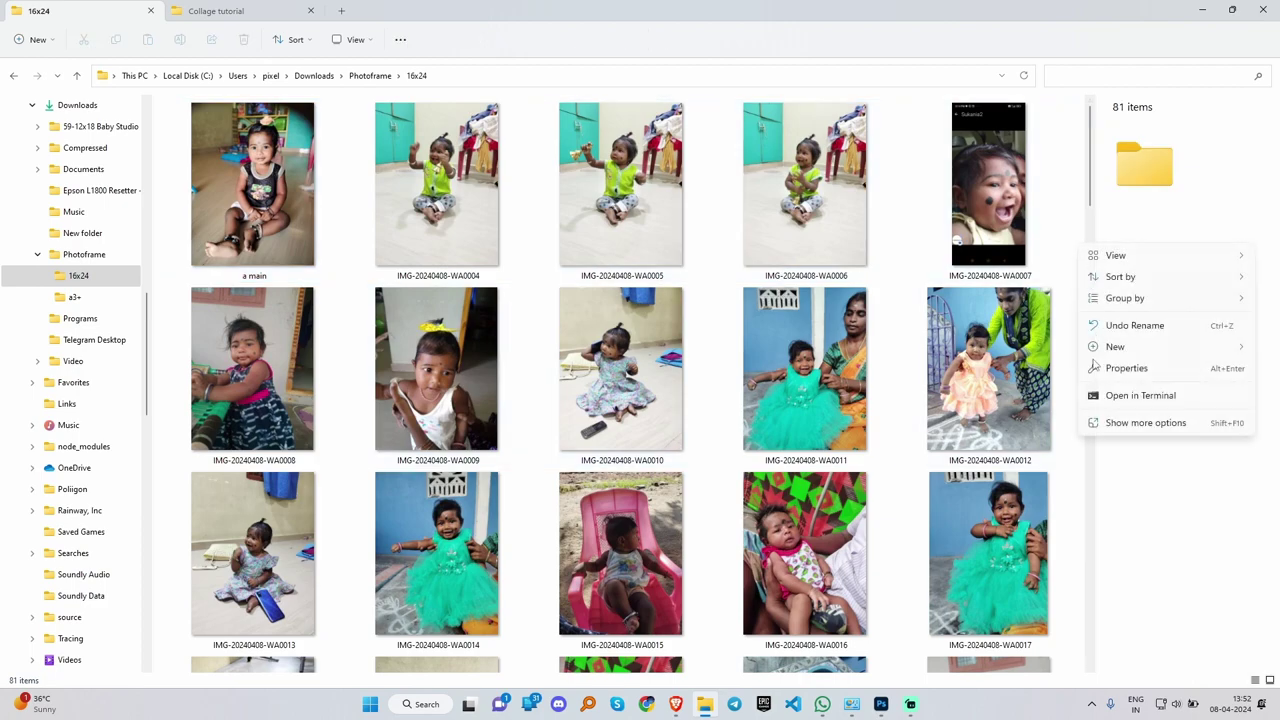
click(1076, 170)
key(alt+Tab)
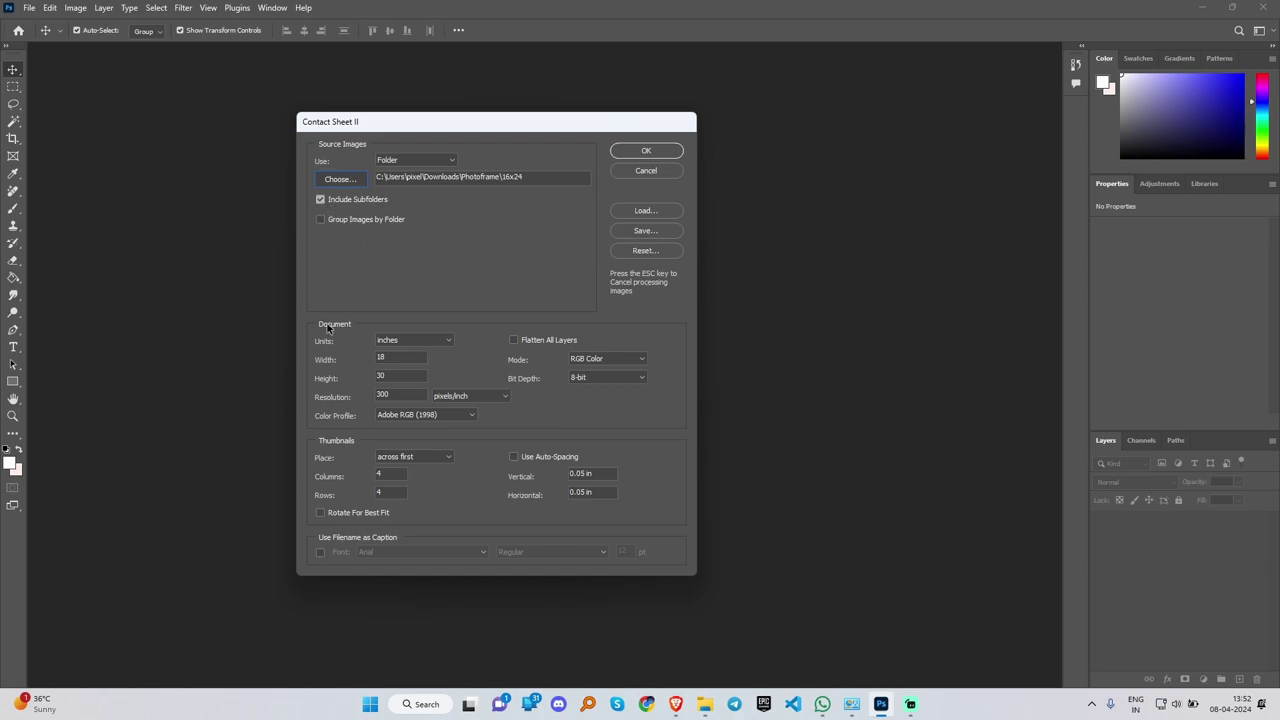
Step: Set the document units to inches and the thumbnail grid to 9 columns and 9 rows
click(425, 341)
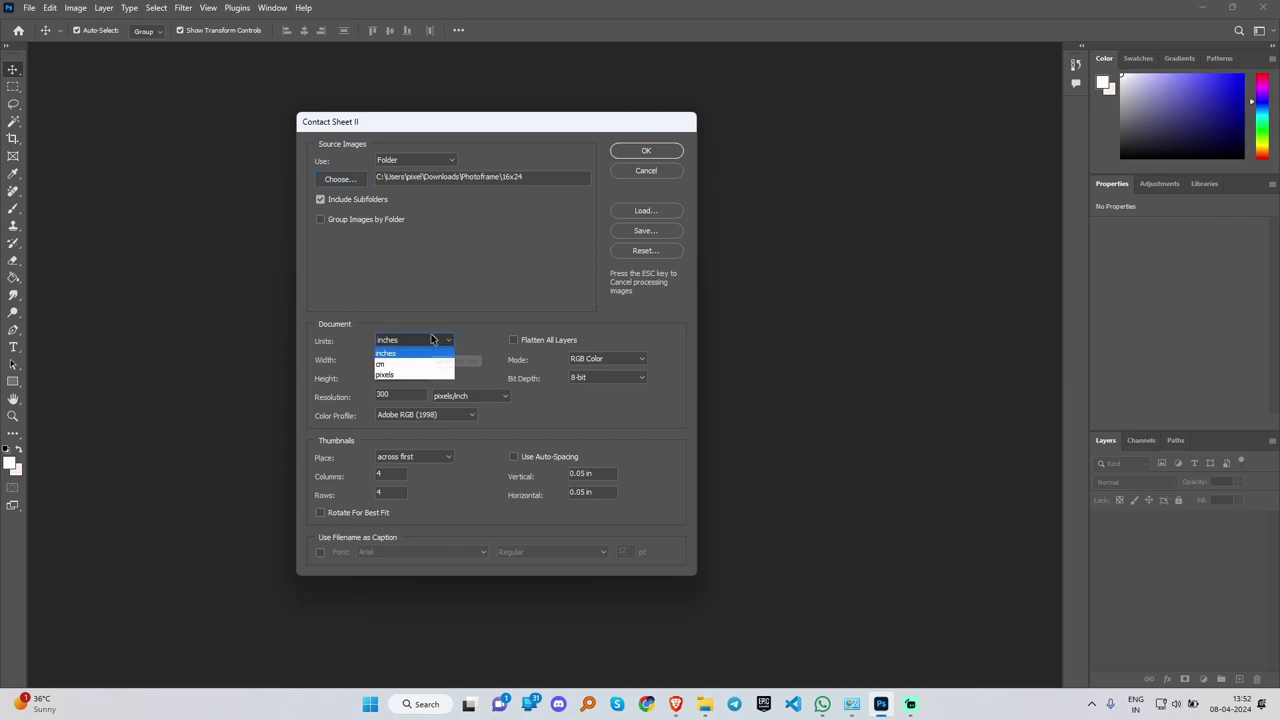
click(385, 354)
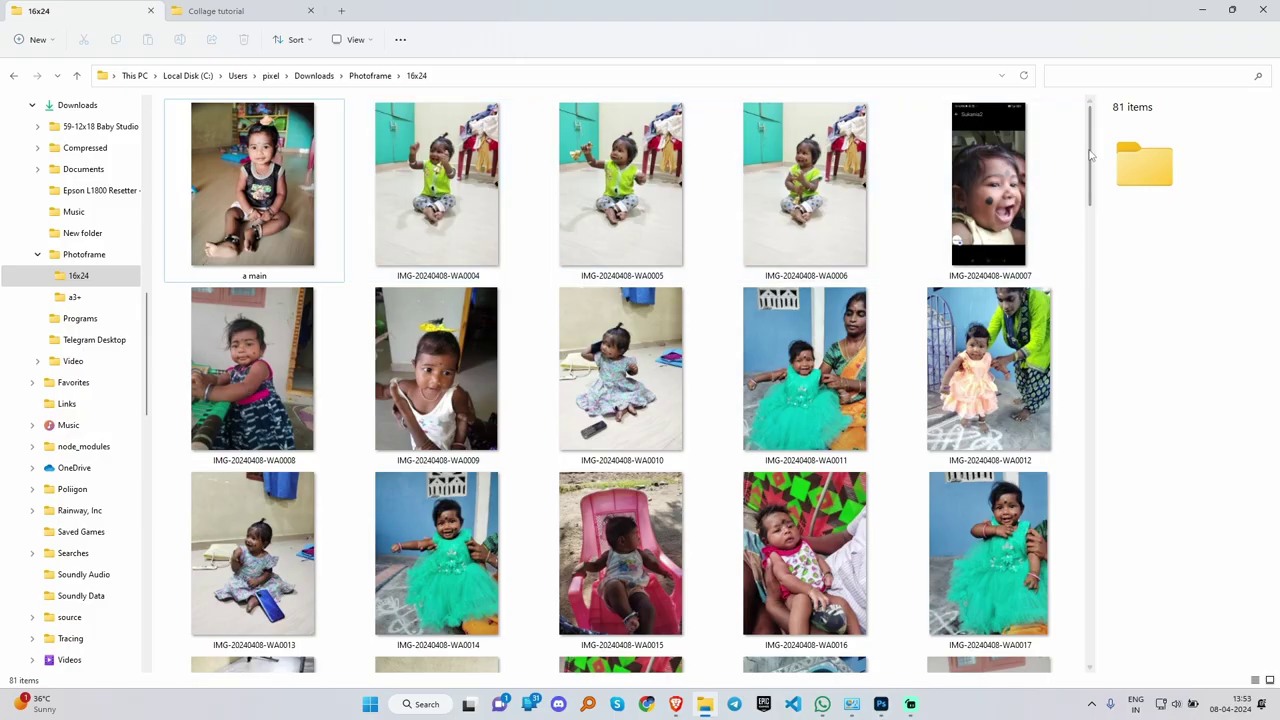
drag(1094, 143, 1094, 275)
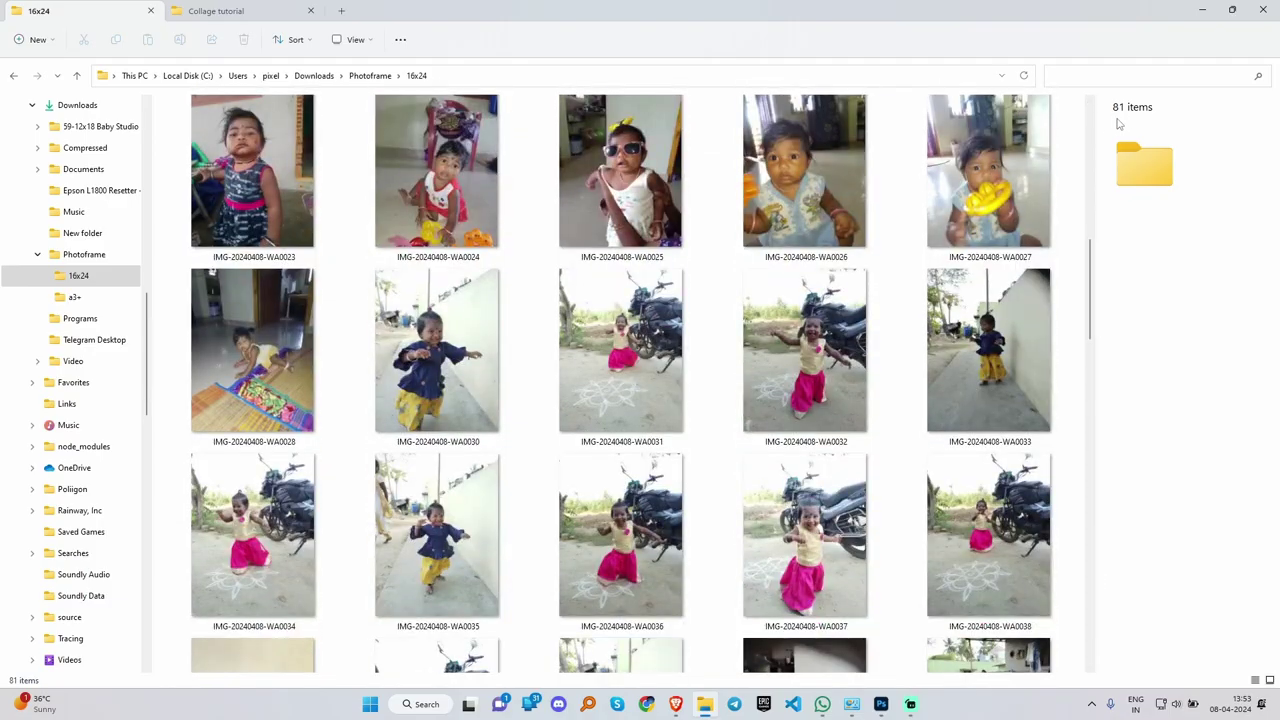
key(alt+Tab)
text(9)
key(Tab)
text(9)
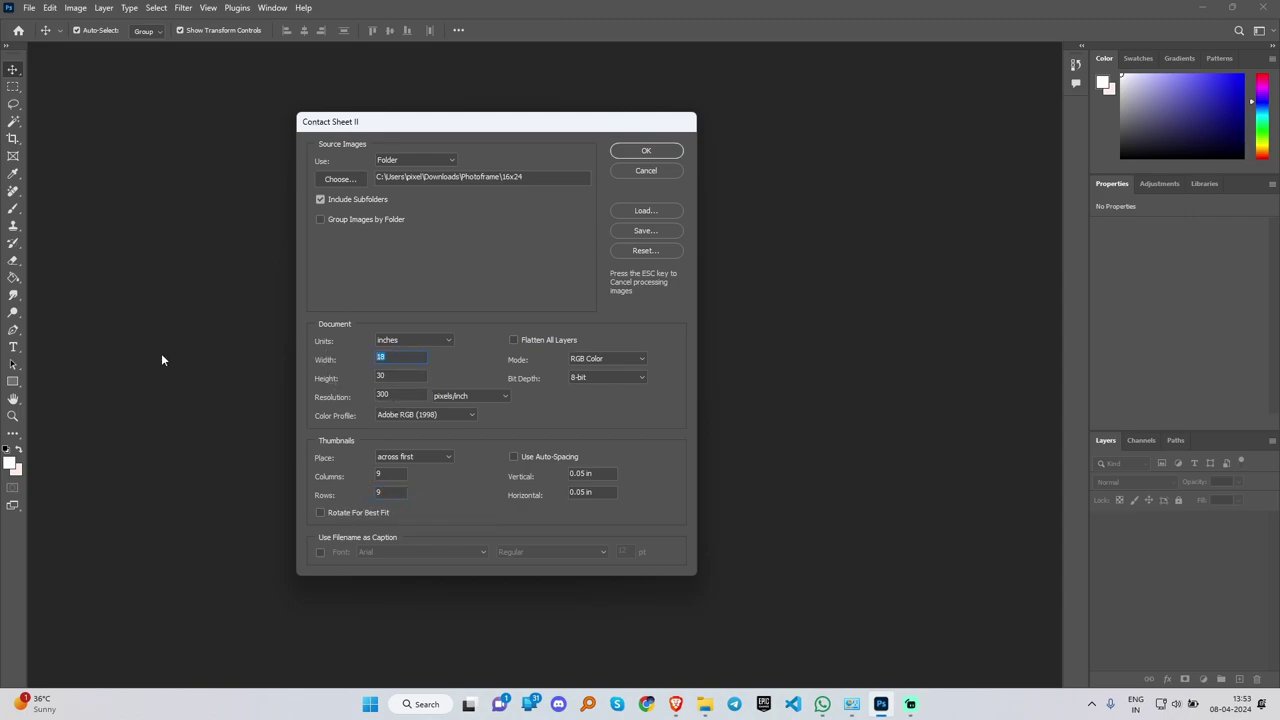
Step: Set the contact sheet's document width to 15 inches
key(Down)
key(Down)
key(Down)
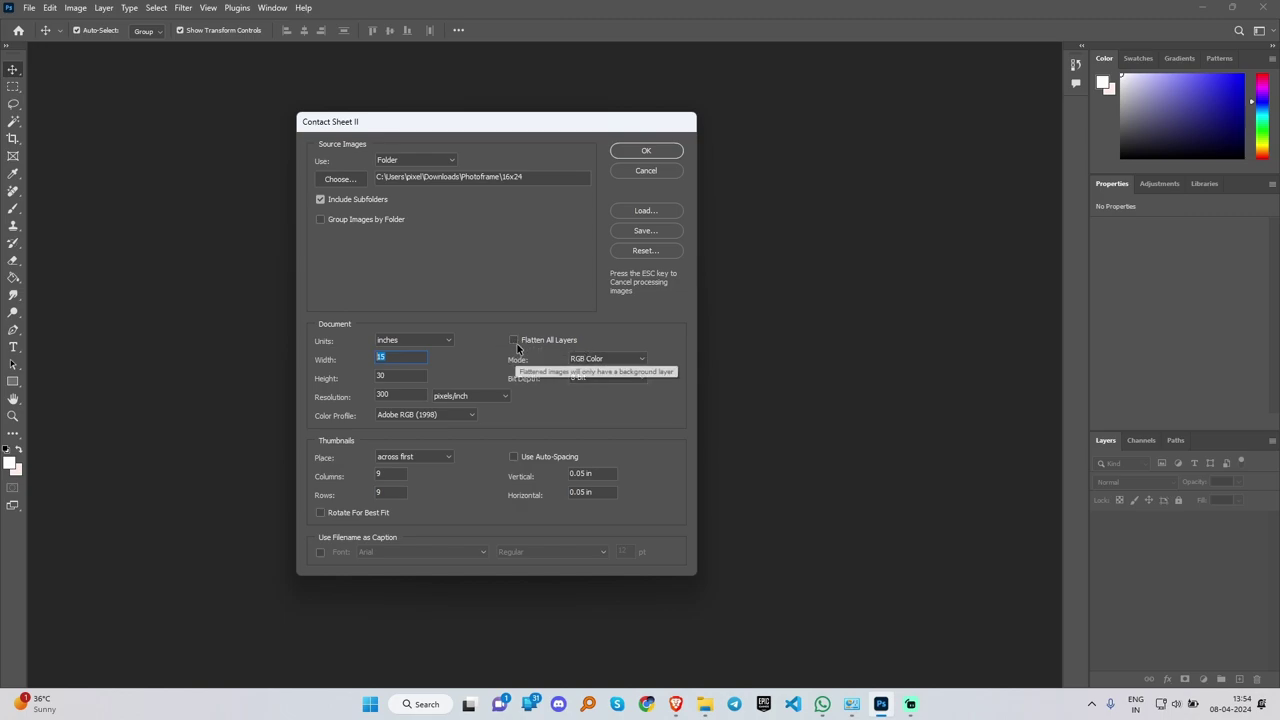
Step: Use RGB Color mode at 8-bit depth, with the thumbnails placed across first
click(605, 360)
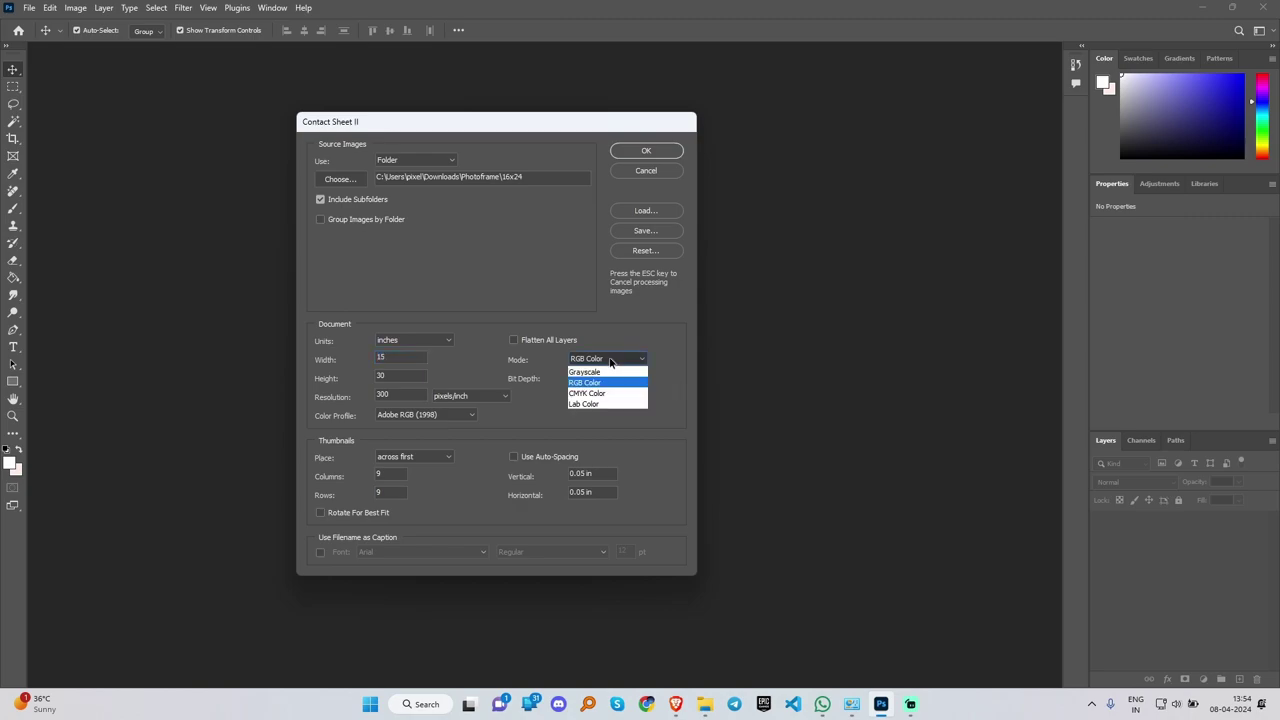
click(584, 387)
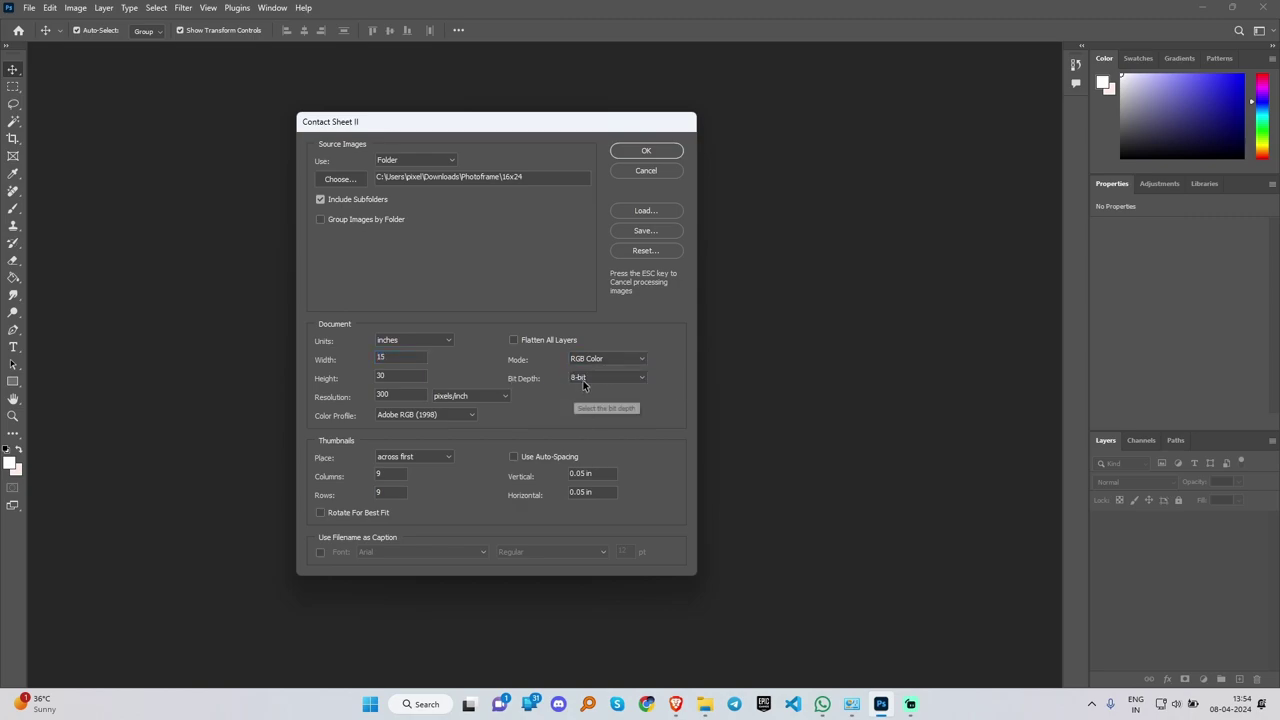
click(582, 380)
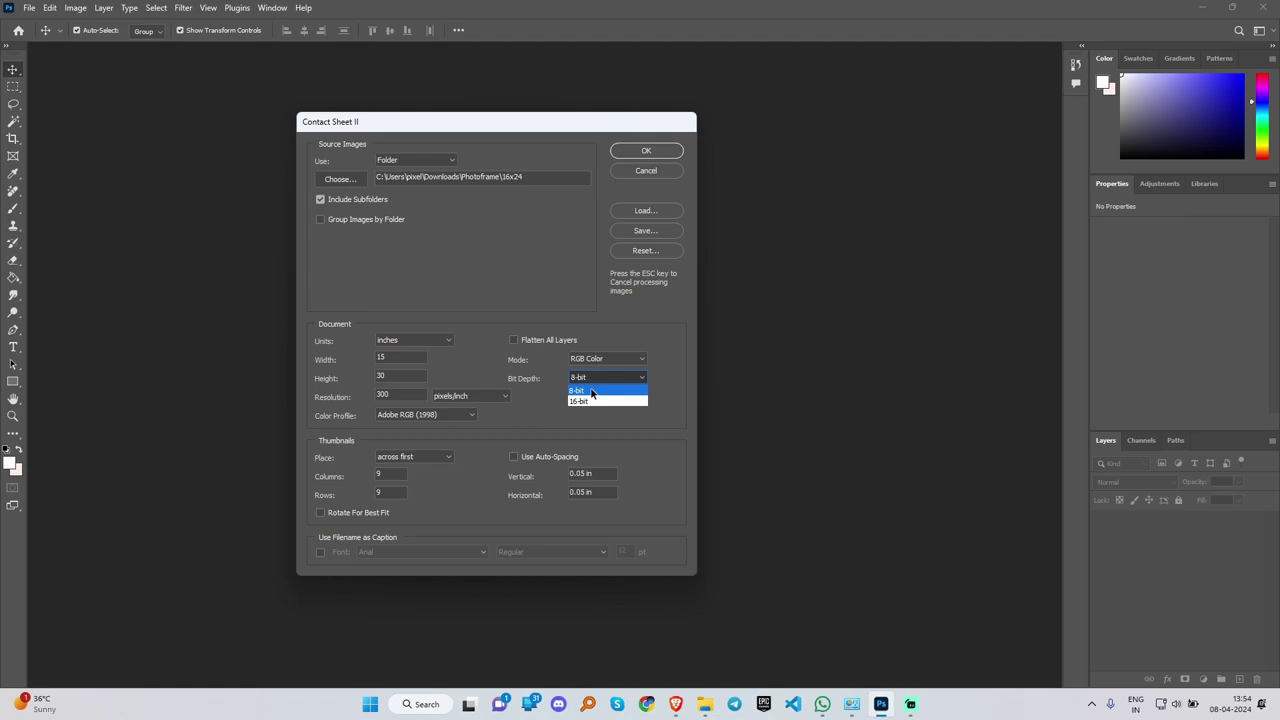
click(415, 457)
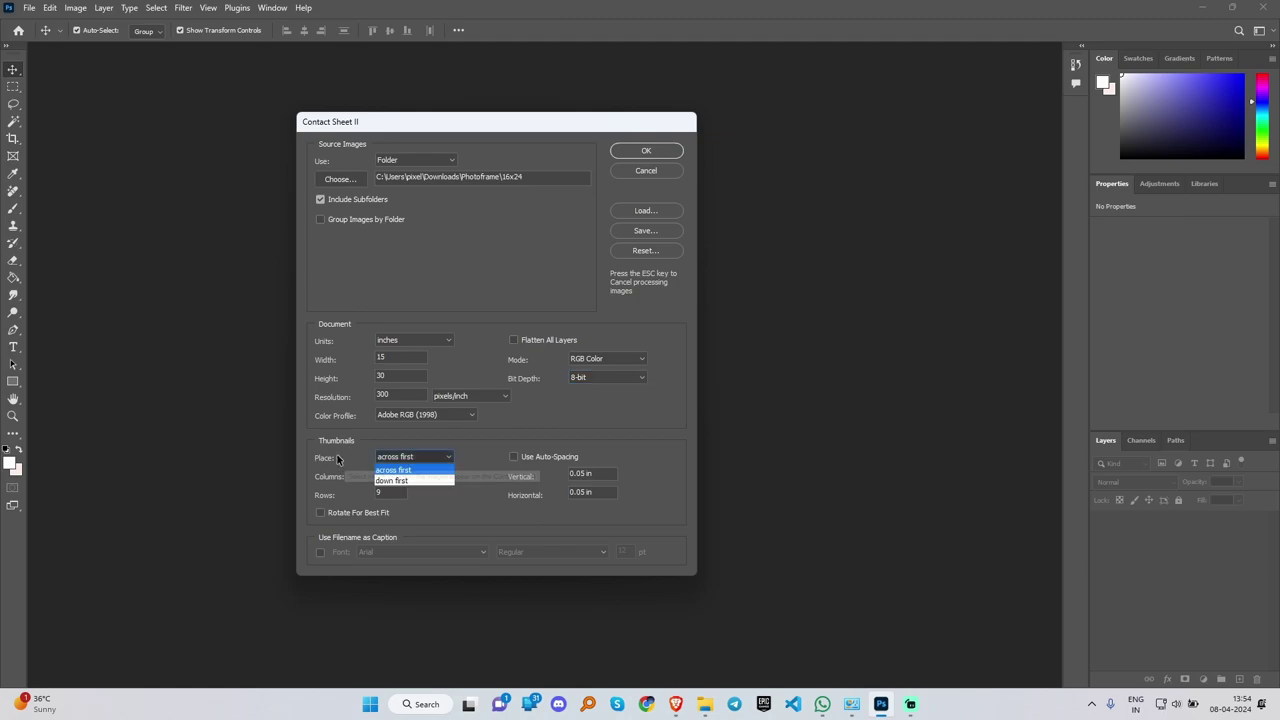
click(405, 468)
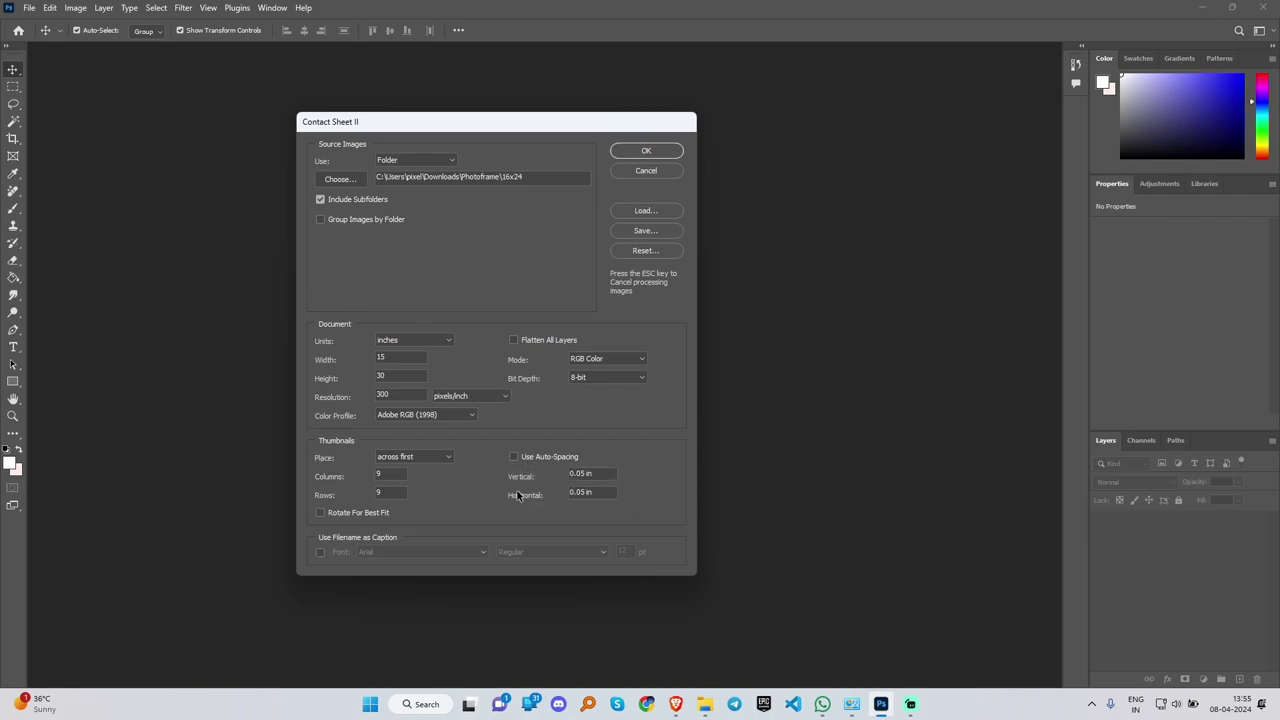
Step: Keep auto-spacing off and set the vertical and horizontal thumbnail spacing to 0.05 in
click(514, 457)
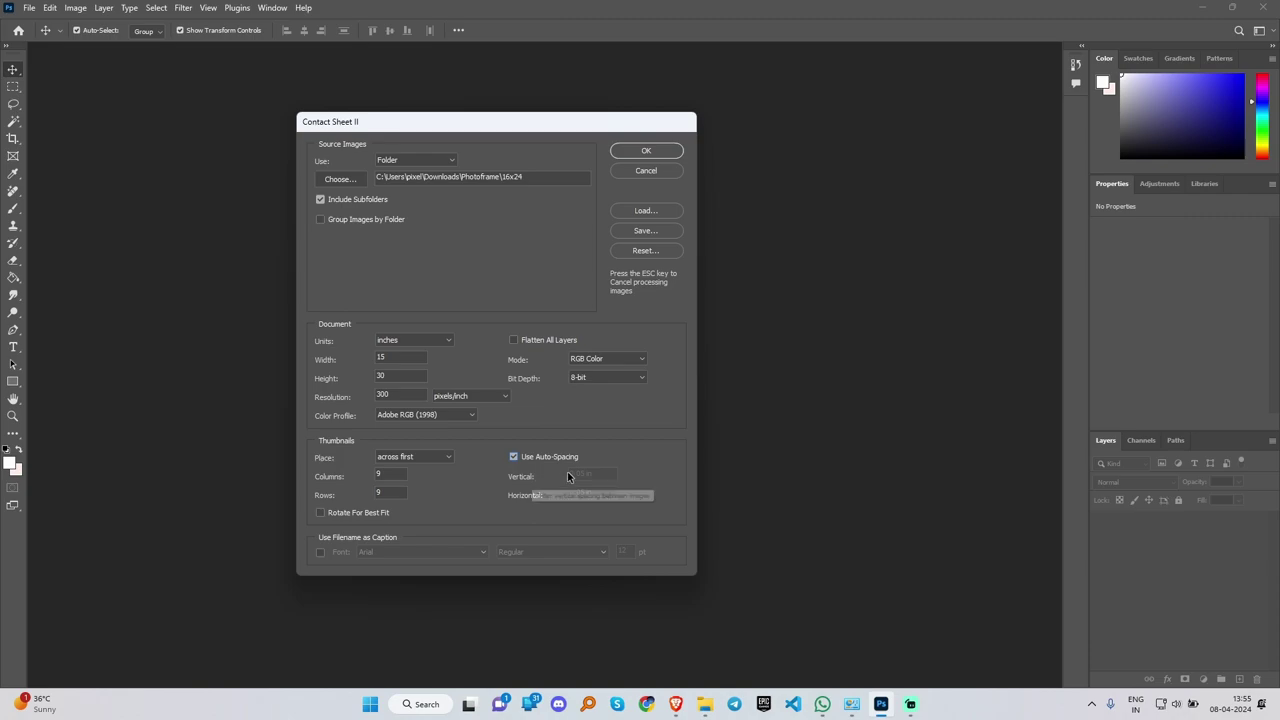
click(514, 457)
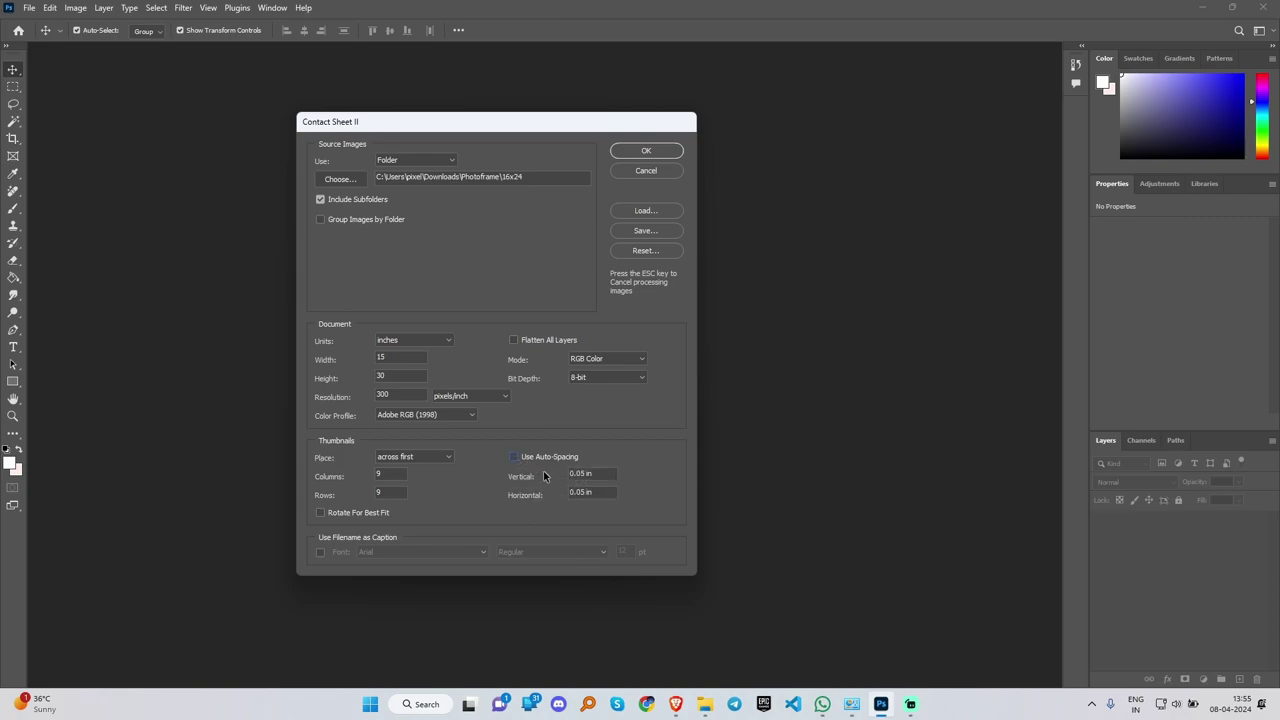
drag(599, 474, 519, 468)
text(.05)
key(Tab)
text(.05)
key(Tab)
click(320, 514)
click(320, 553)
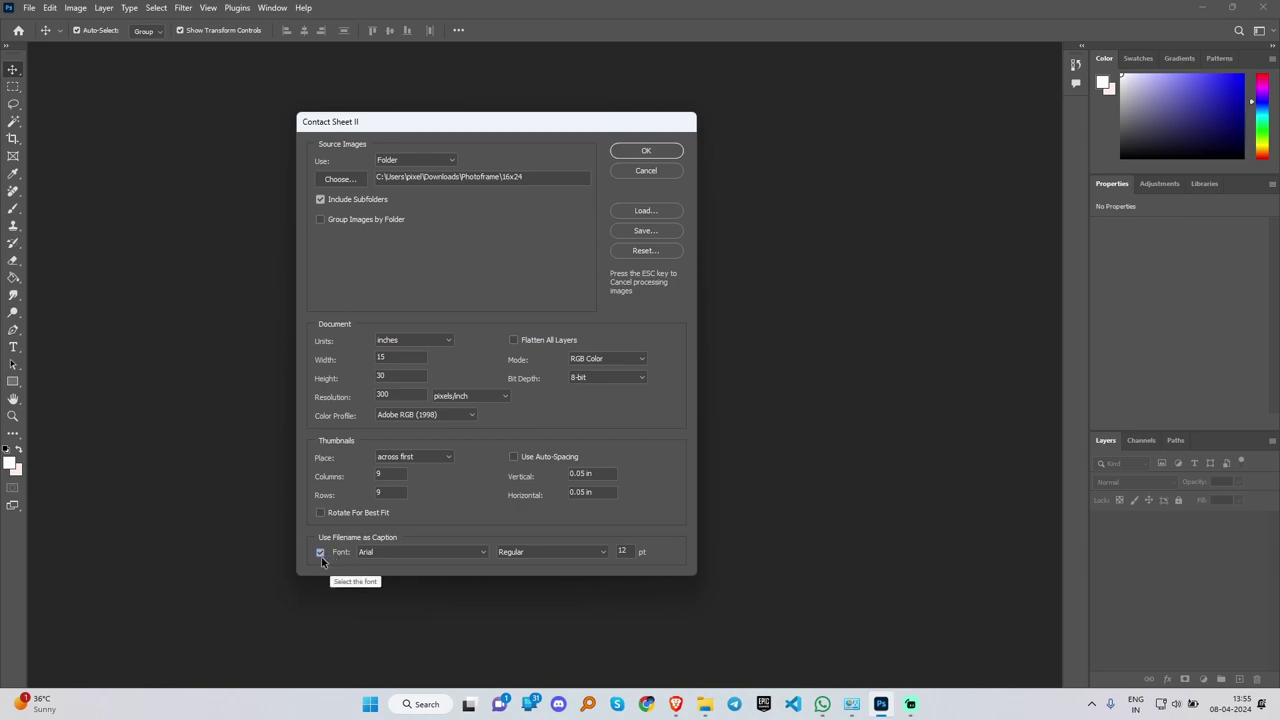
key(alt+Tab)
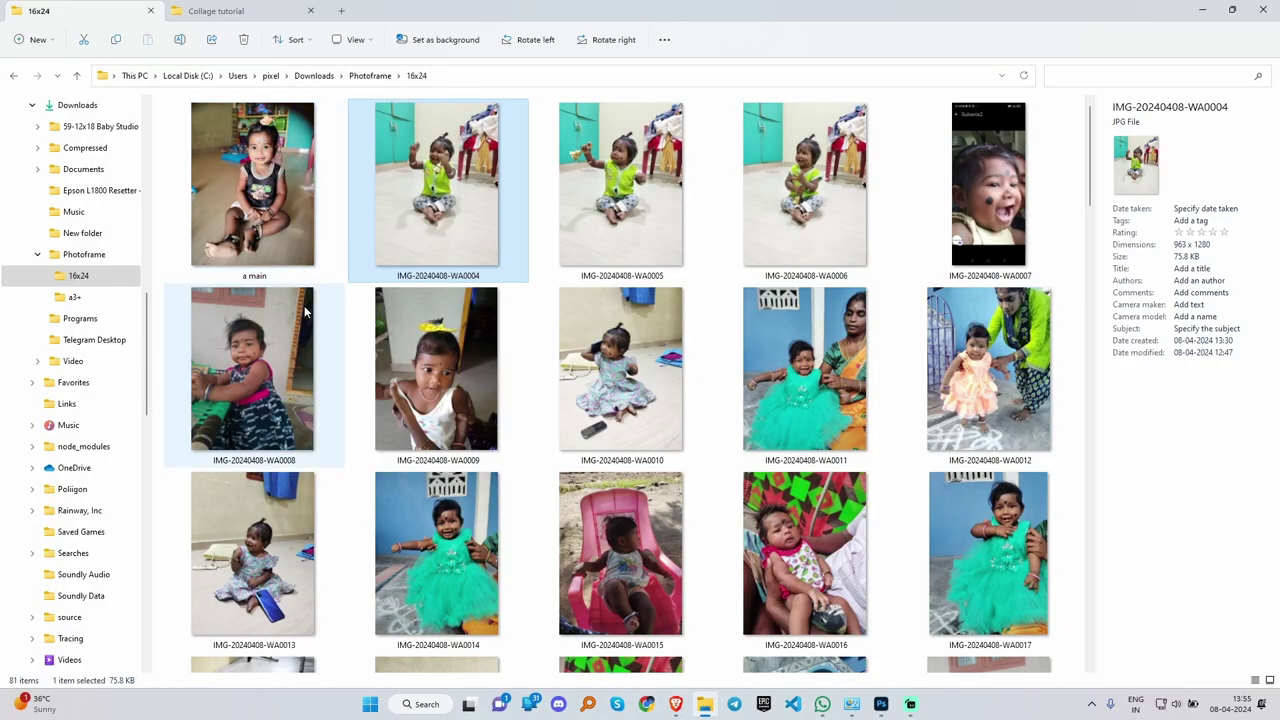
key(alt+Tab)
click(322, 554)
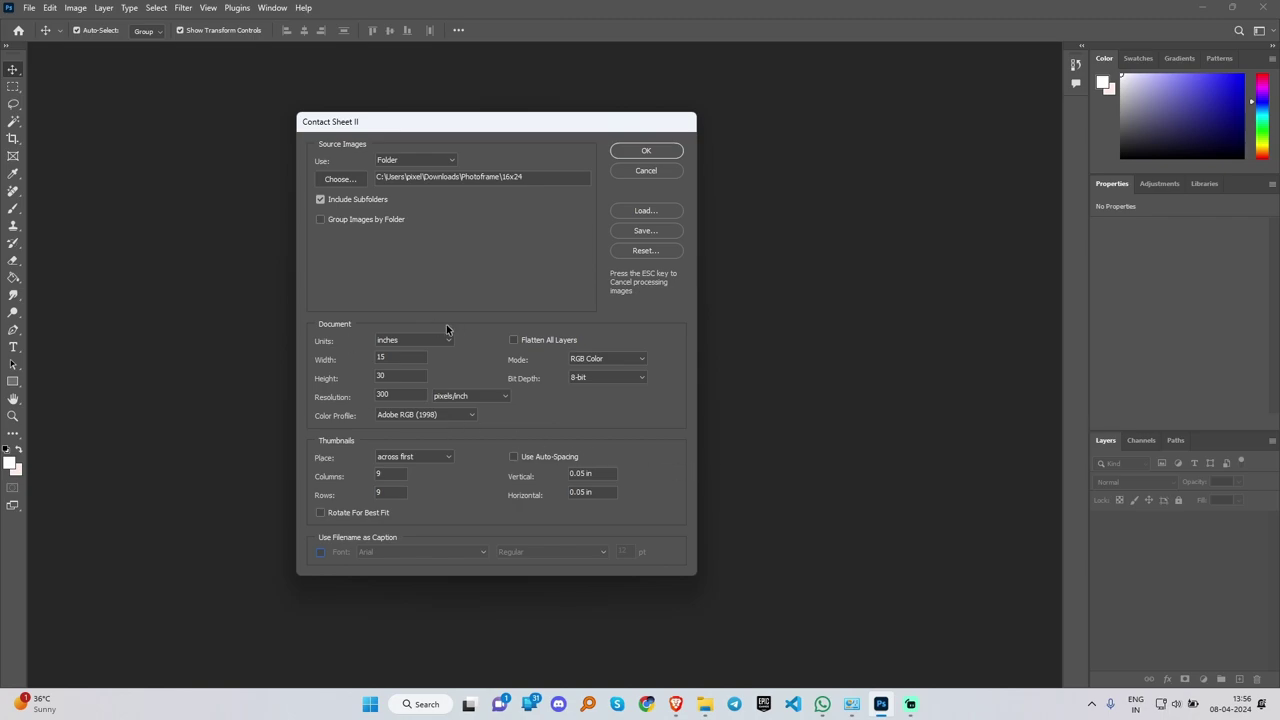
Step: Generate the contact sheet, review its rows of photos and close it without saving
click(646, 152)
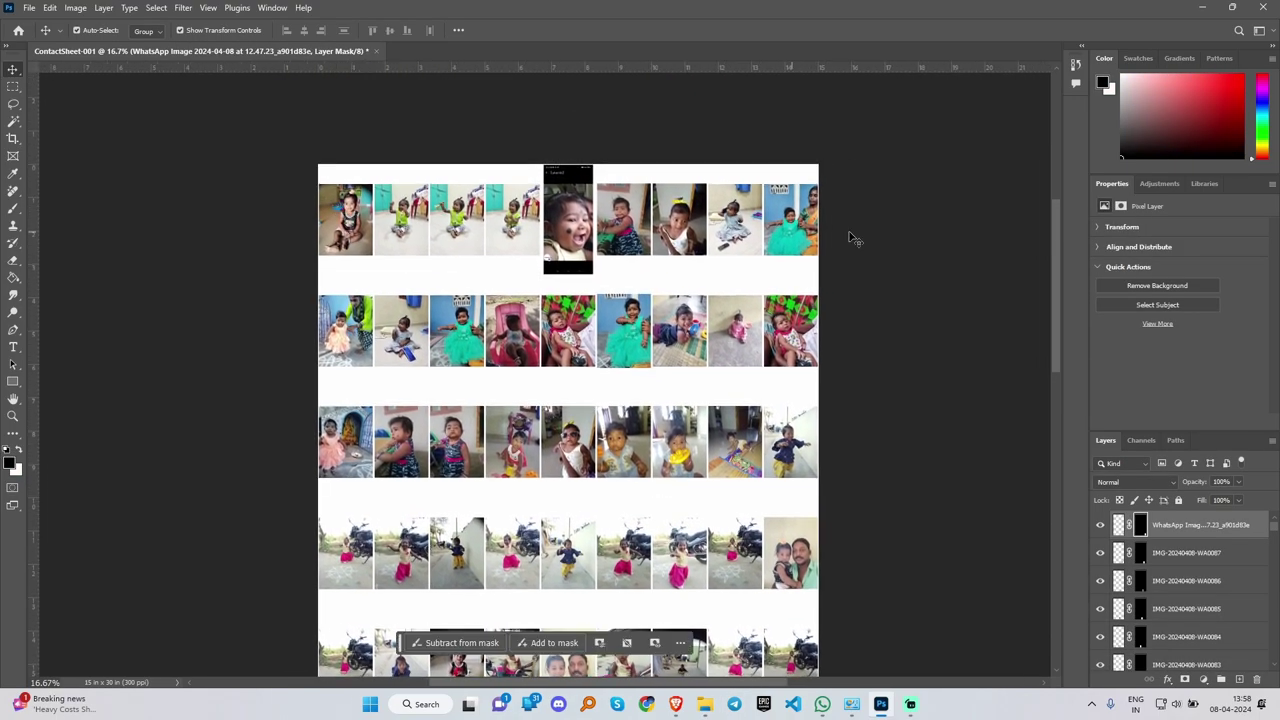
scroll(600, 470, down, 3)
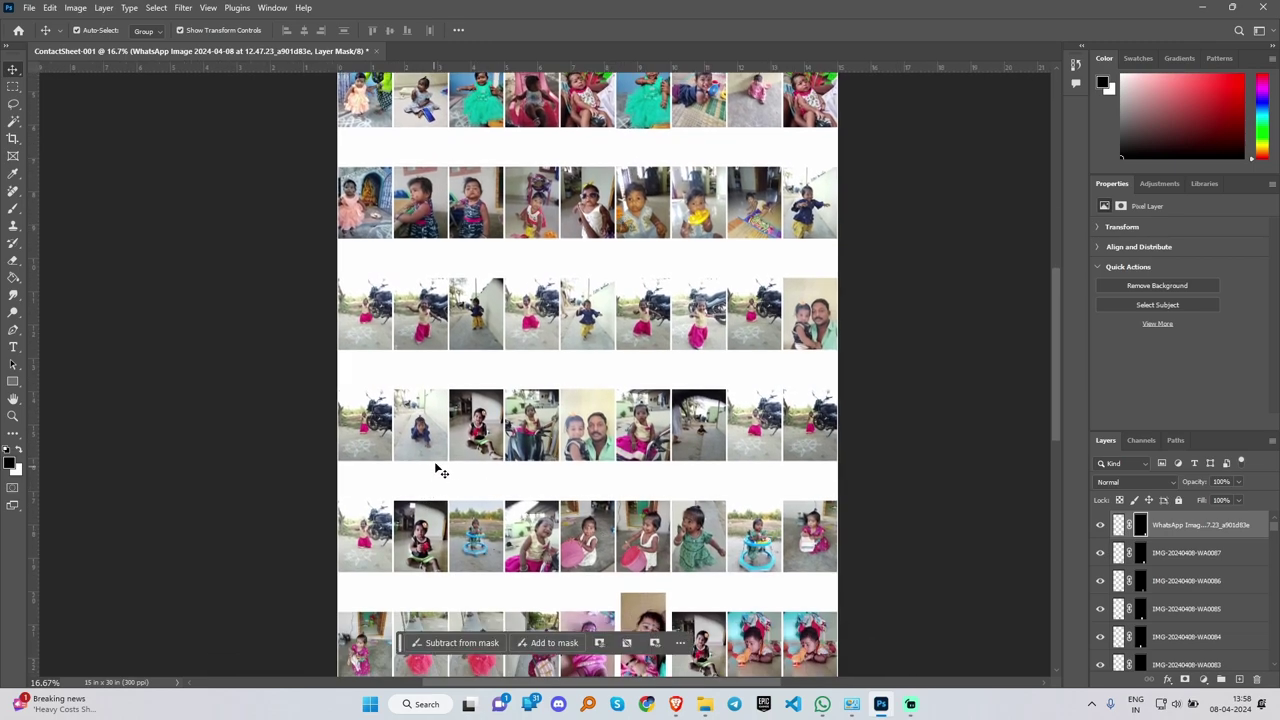
click(377, 51)
click(633, 261)
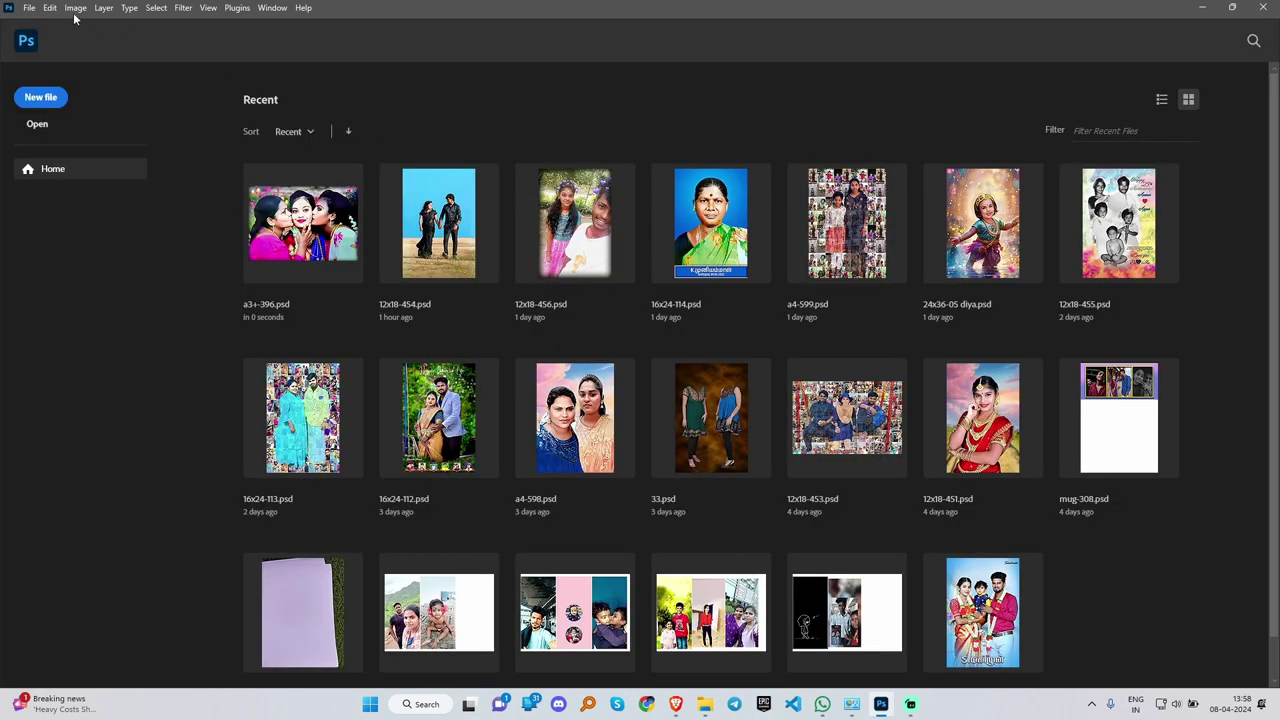
Step: Generate a new contact sheet from the same folder with the document width set to 20 inches
click(29, 8)
mouse_move(57, 322)
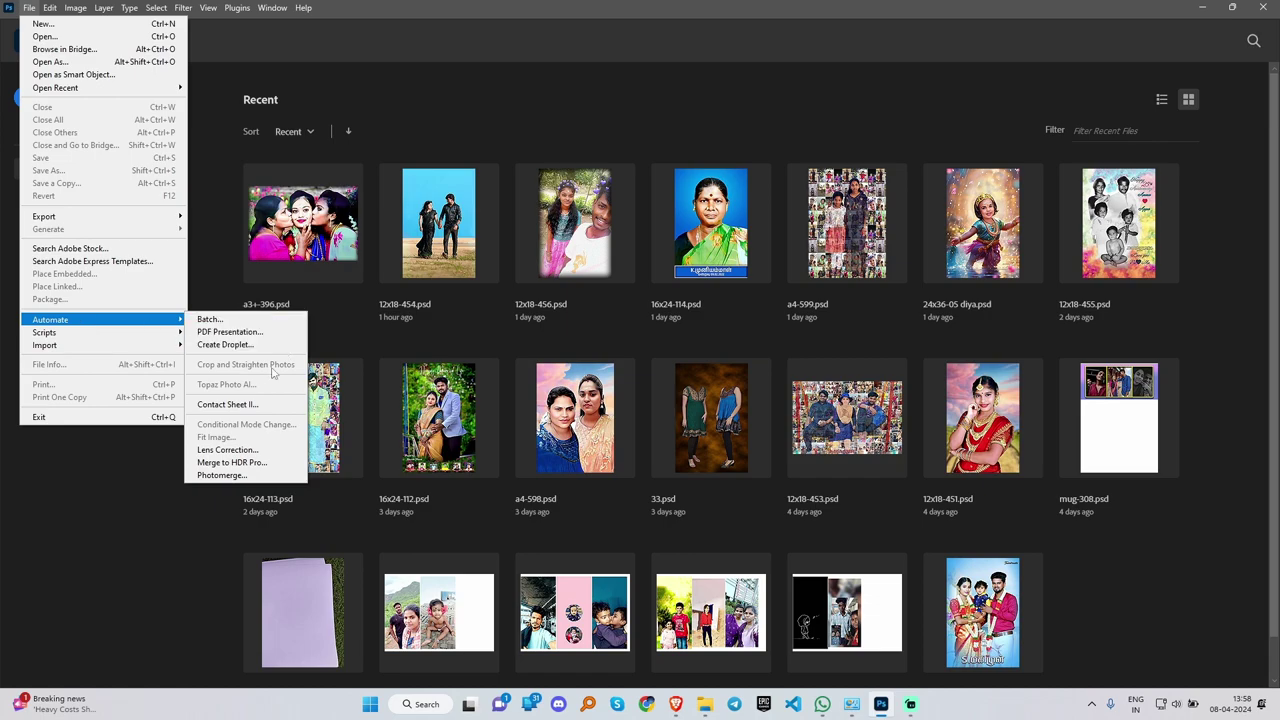
click(240, 404)
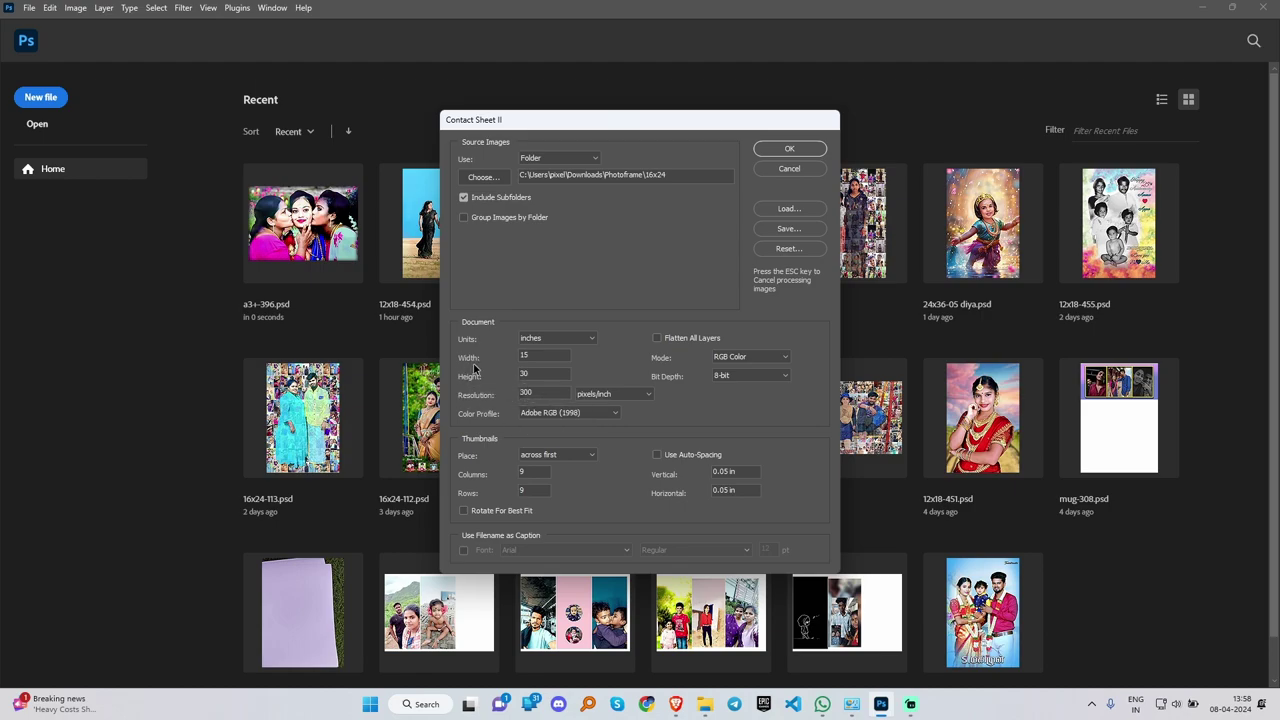
double_click(532, 356)
text(20)
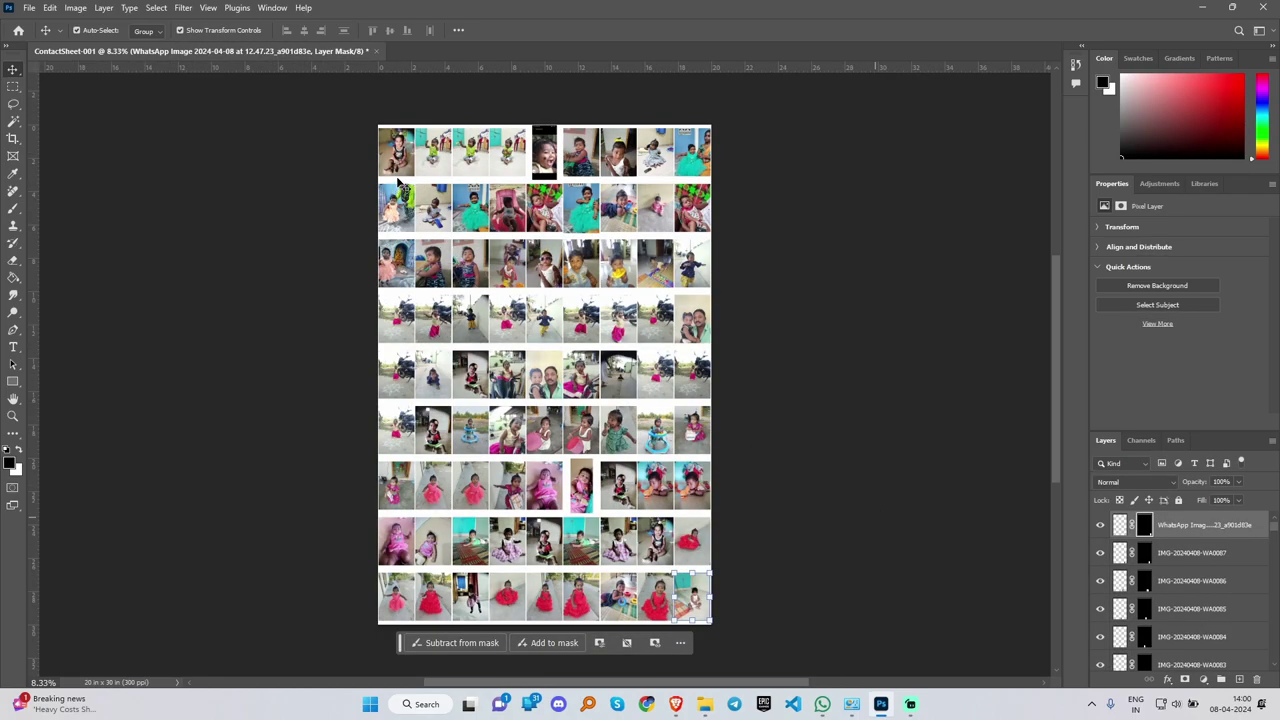
Step: Unlink the mask of the first photo's layer, a main, and try moving the image inside its frame, undoing the move
scroll(395, 170, up, 6)
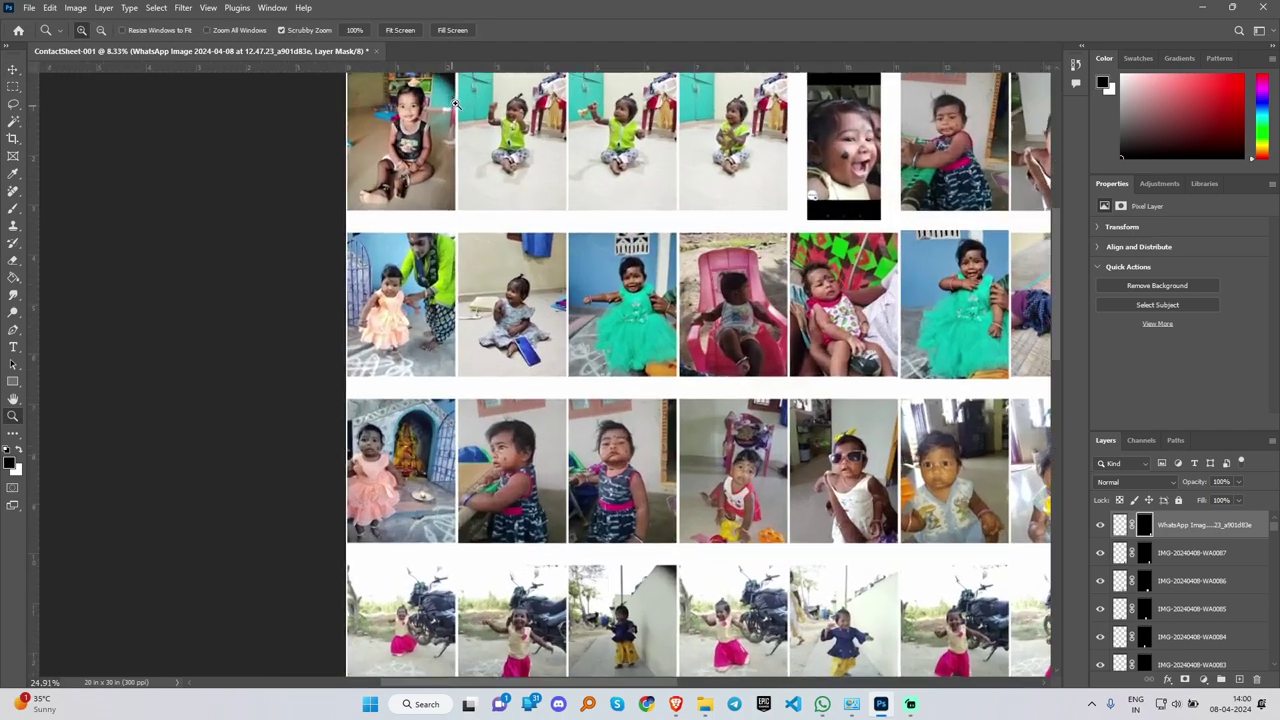
drag(520, 189, 481, 327)
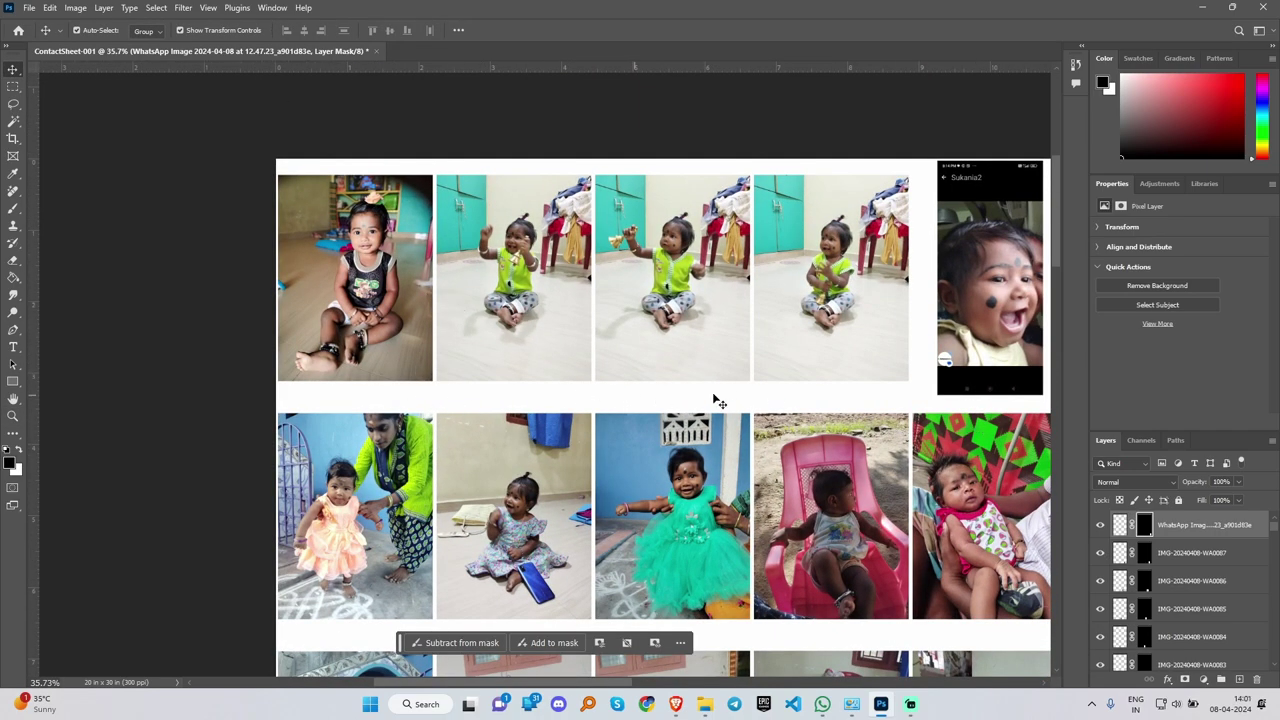
scroll(497, 335, right, 5)
scroll(520, 312, left, 6)
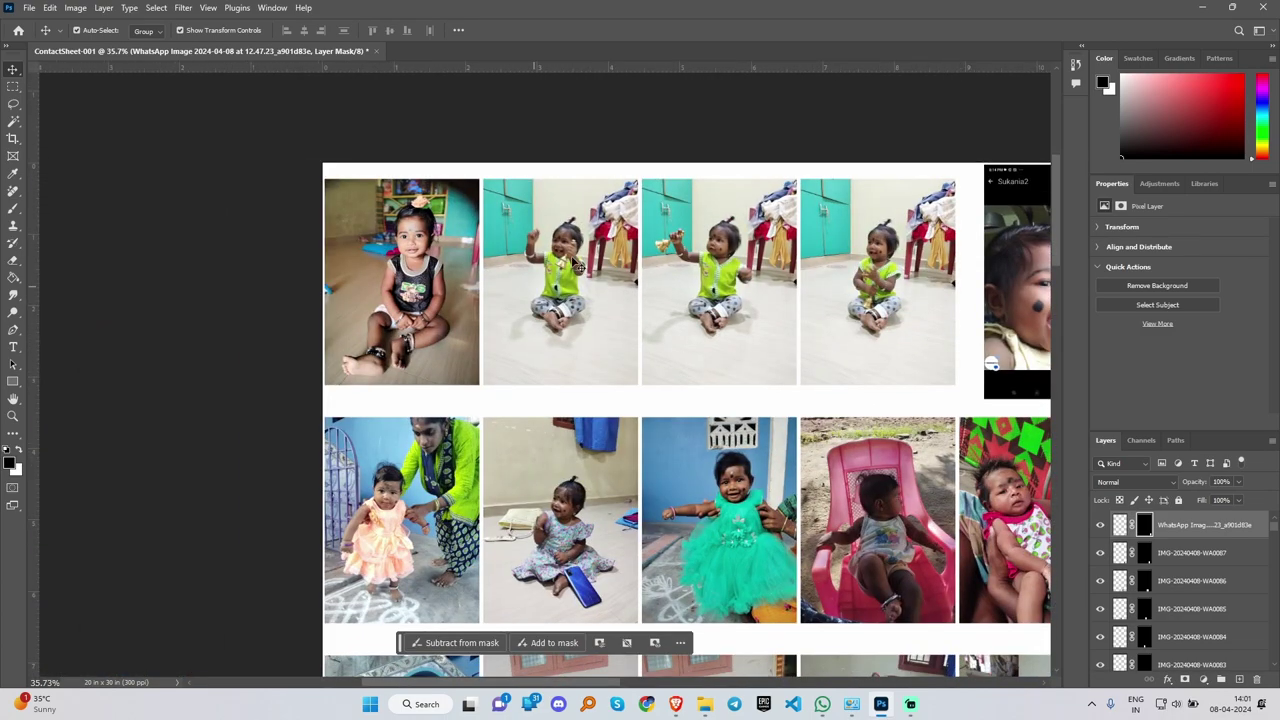
scroll(556, 273, down, 4)
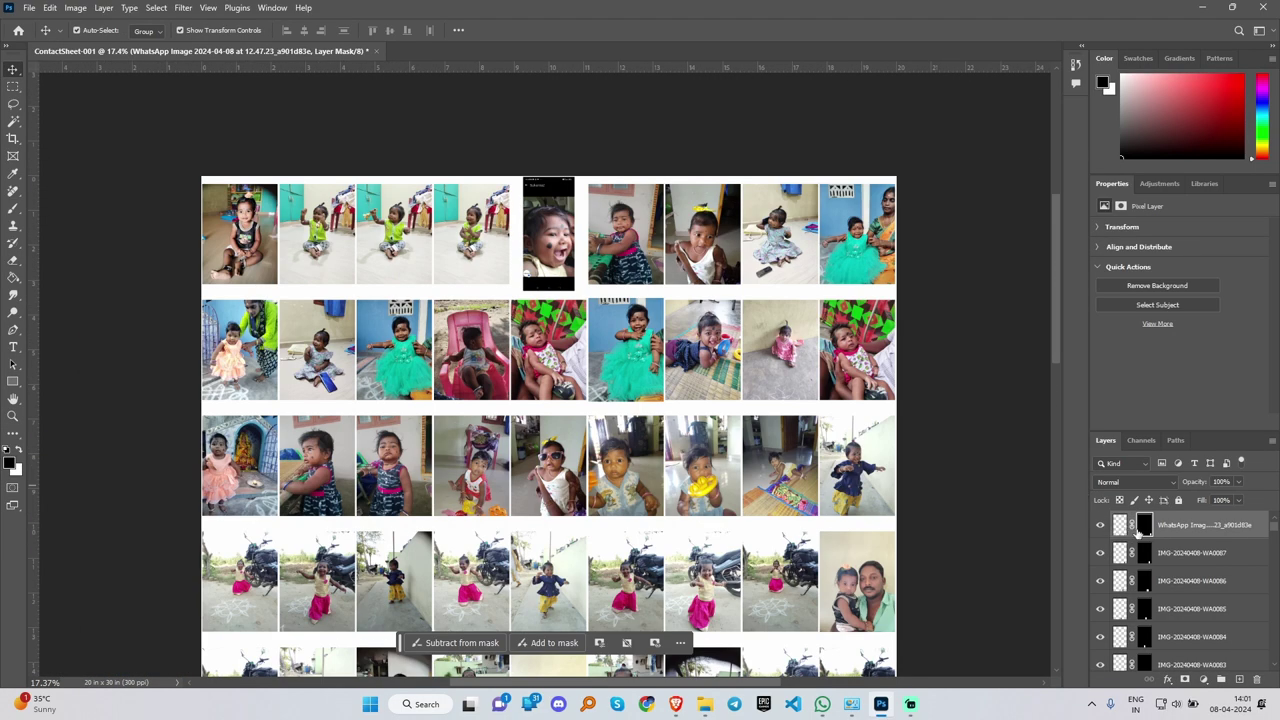
click(240, 233)
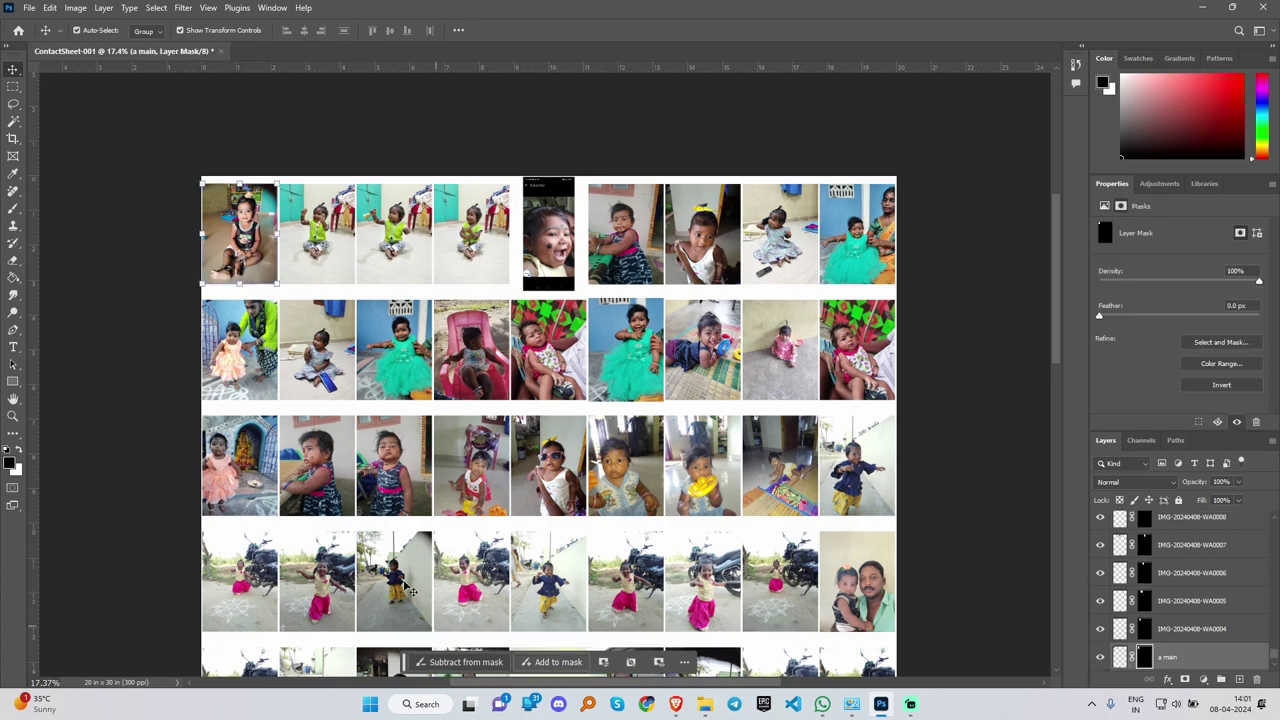
click(1118, 660)
scroll(1115, 640, down, 1)
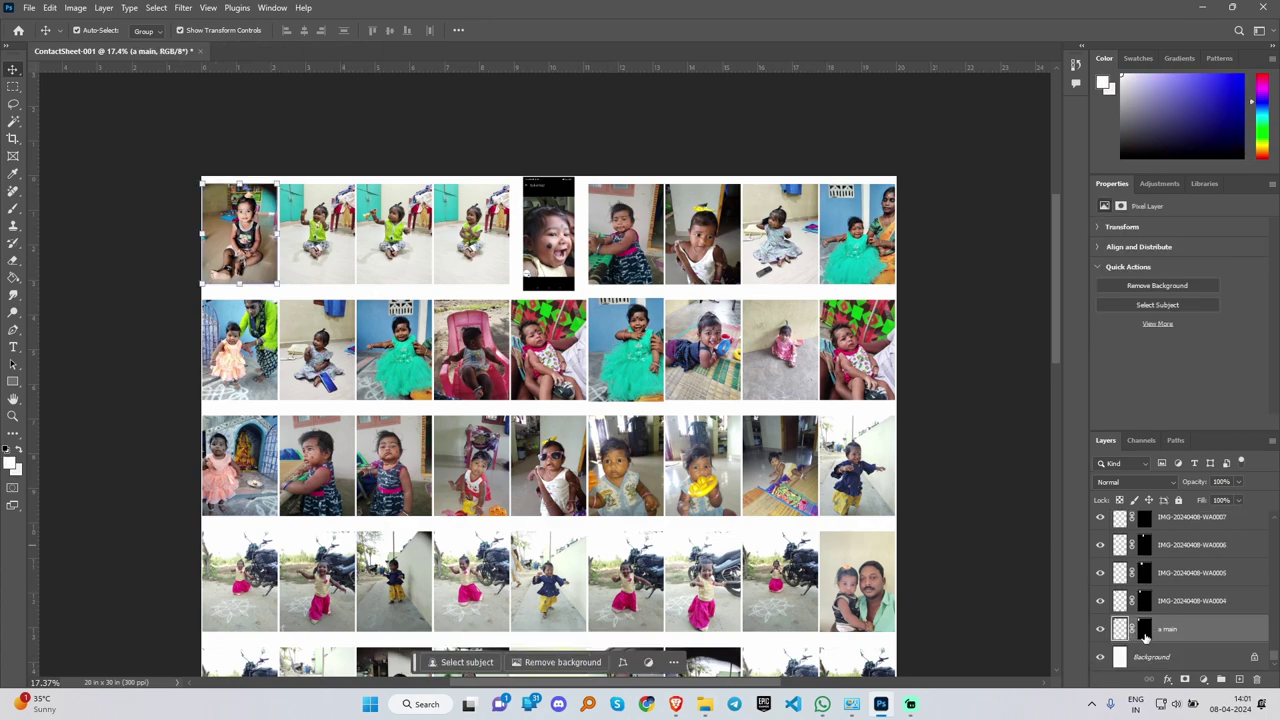
drag(238, 232, 286, 281)
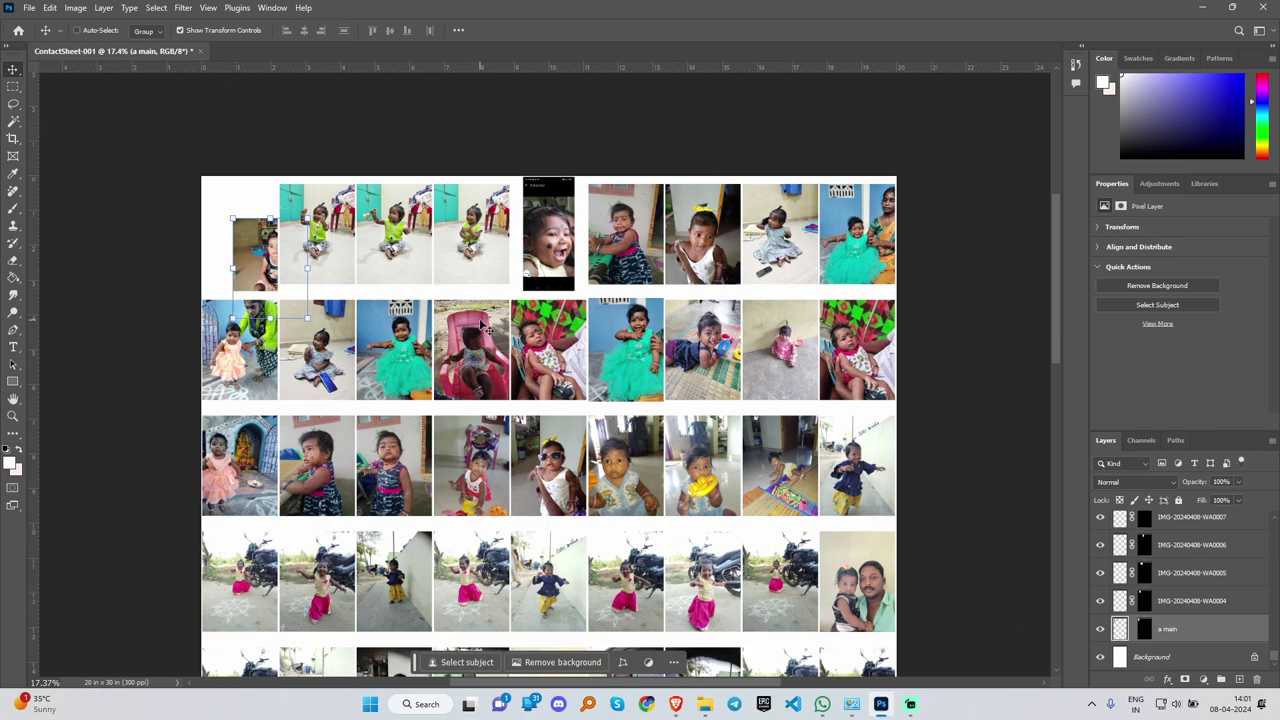
key(ctrl+z)
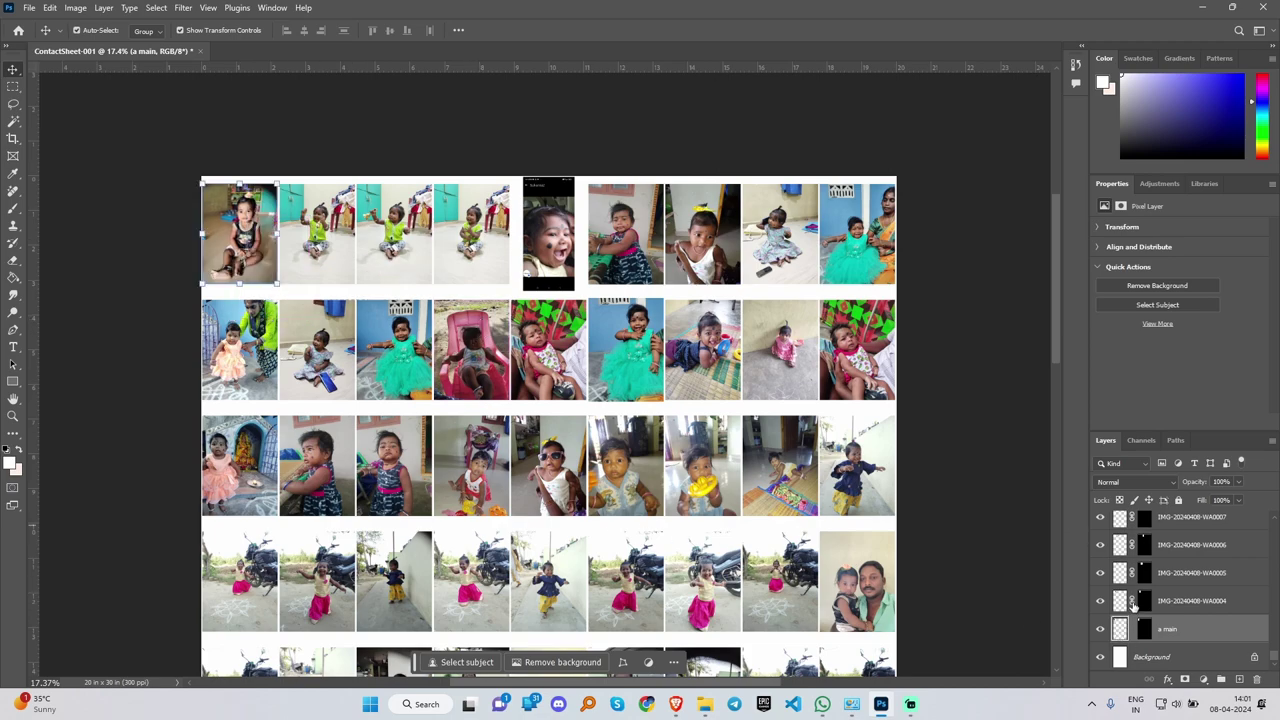
Step: Make the layer list taller and unlink the masks from the images on all remaining photo layers
scroll(1147, 543, up, 3)
drag(1240, 431, 1240, 305)
scroll(1136, 420, up, 10)
click(1134, 414)
scroll(1134, 420, up, 5)
click(1131, 515)
scroll(1131, 520, up, 8)
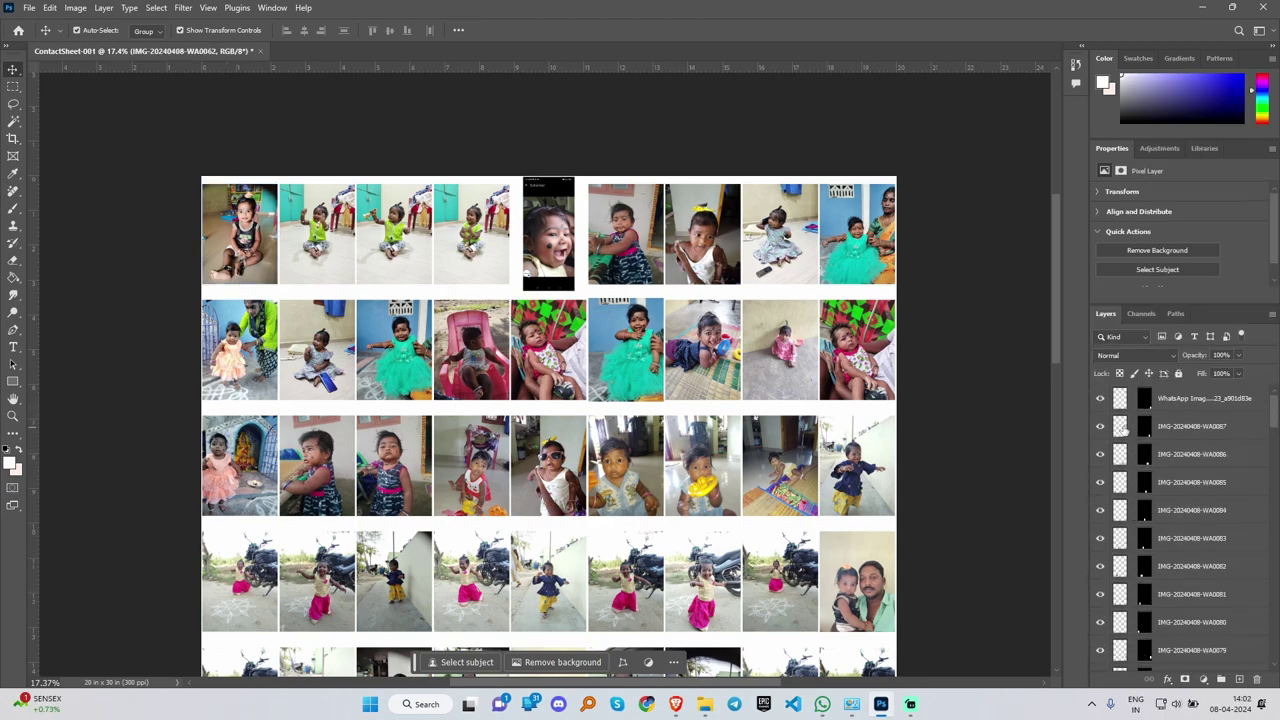
Step: Enlarge the image on the a main layer to fill its cell at the start of the top row
click(250, 234)
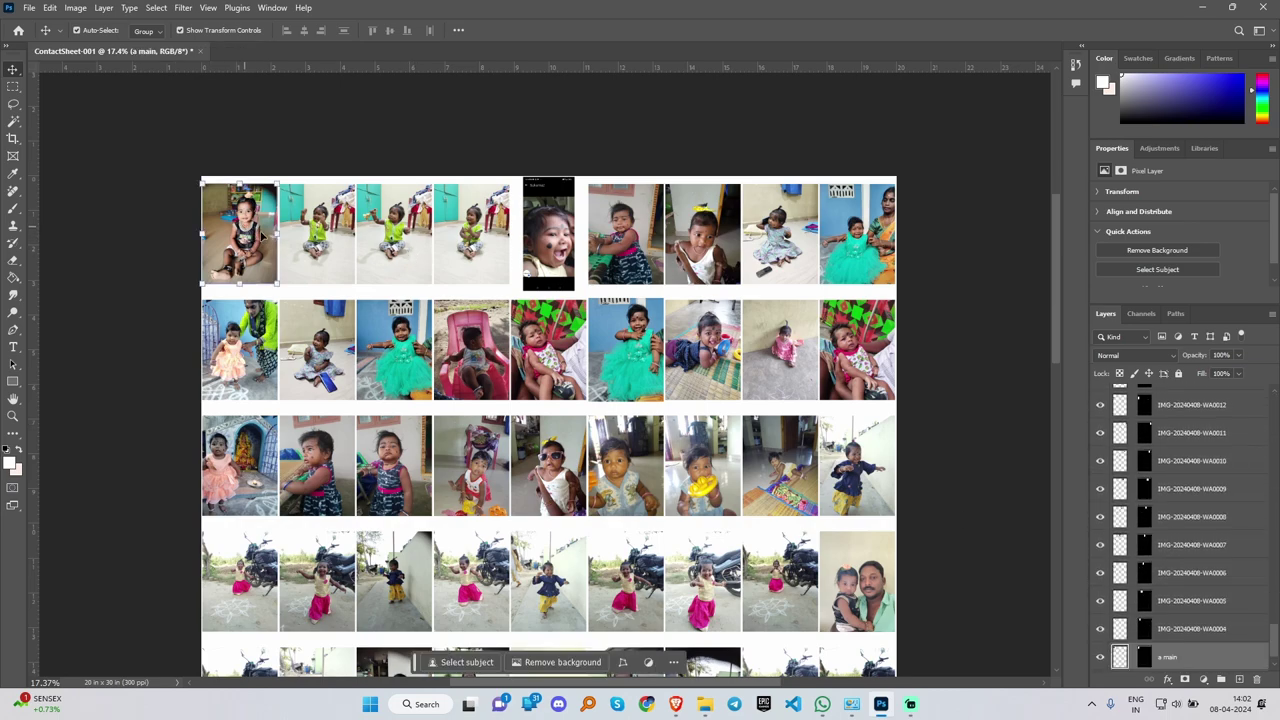
click(1144, 655)
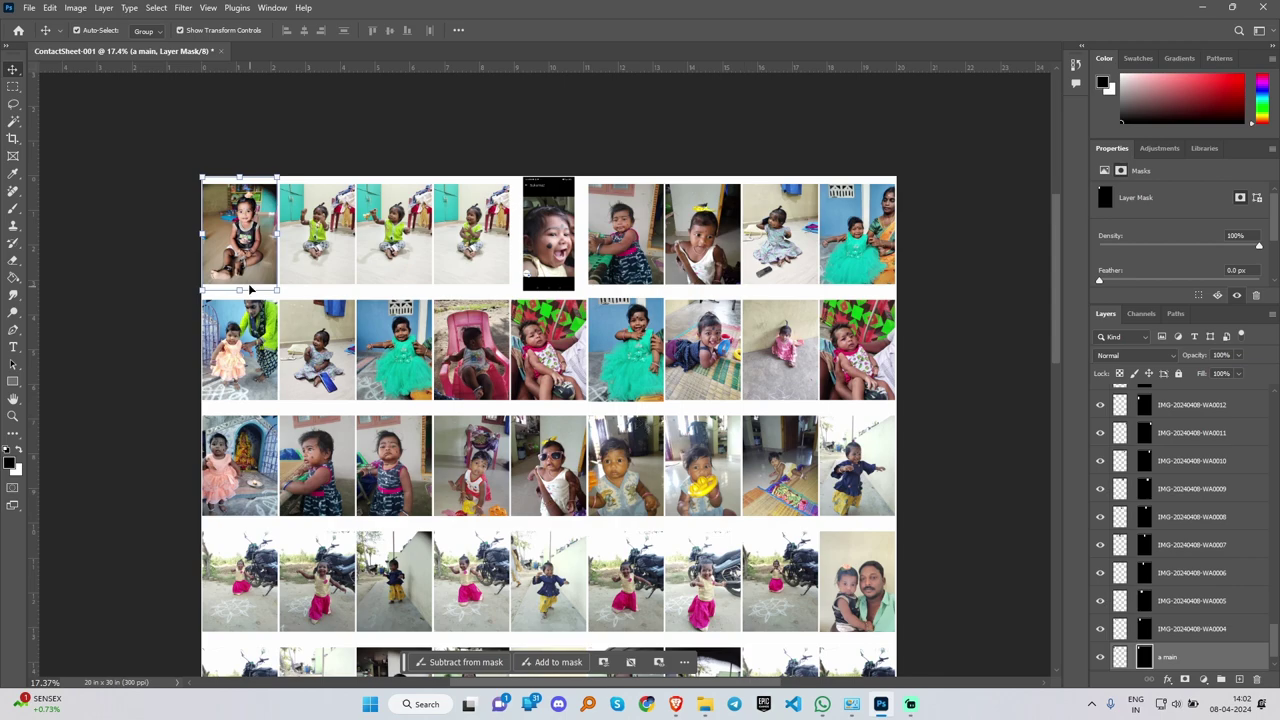
click(245, 250)
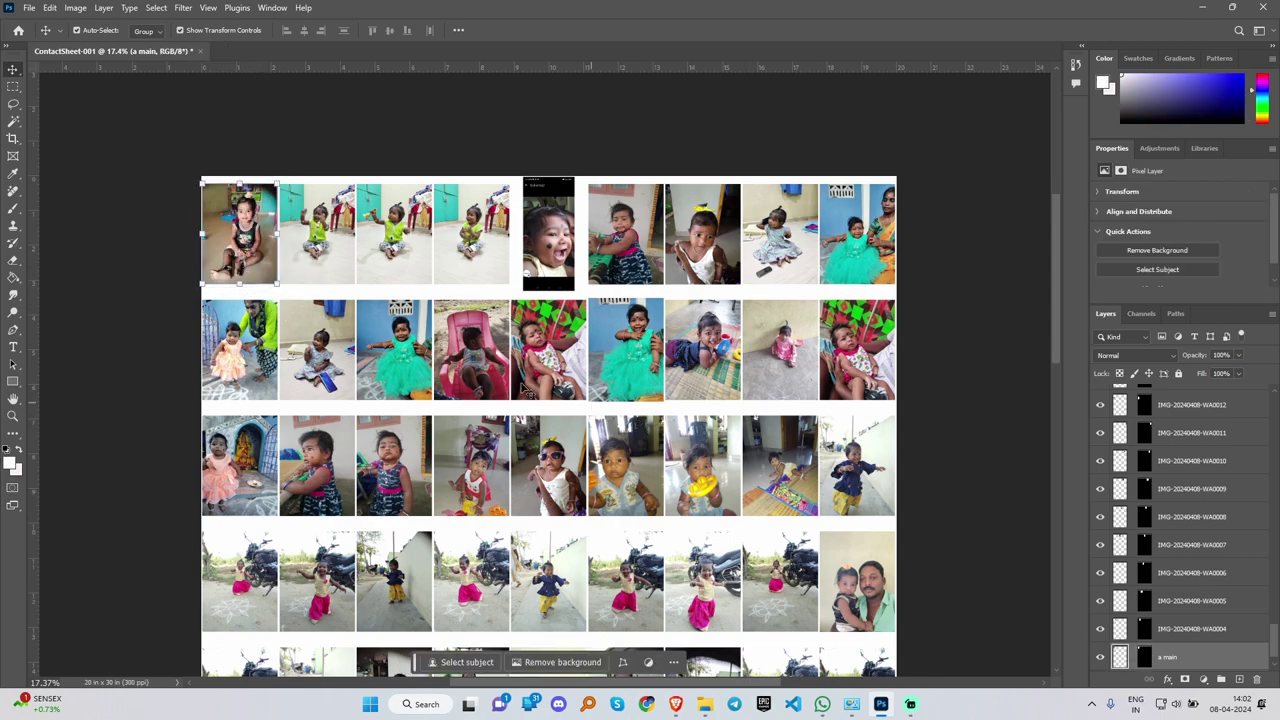
drag(247, 290, 228, 325)
key(Return)
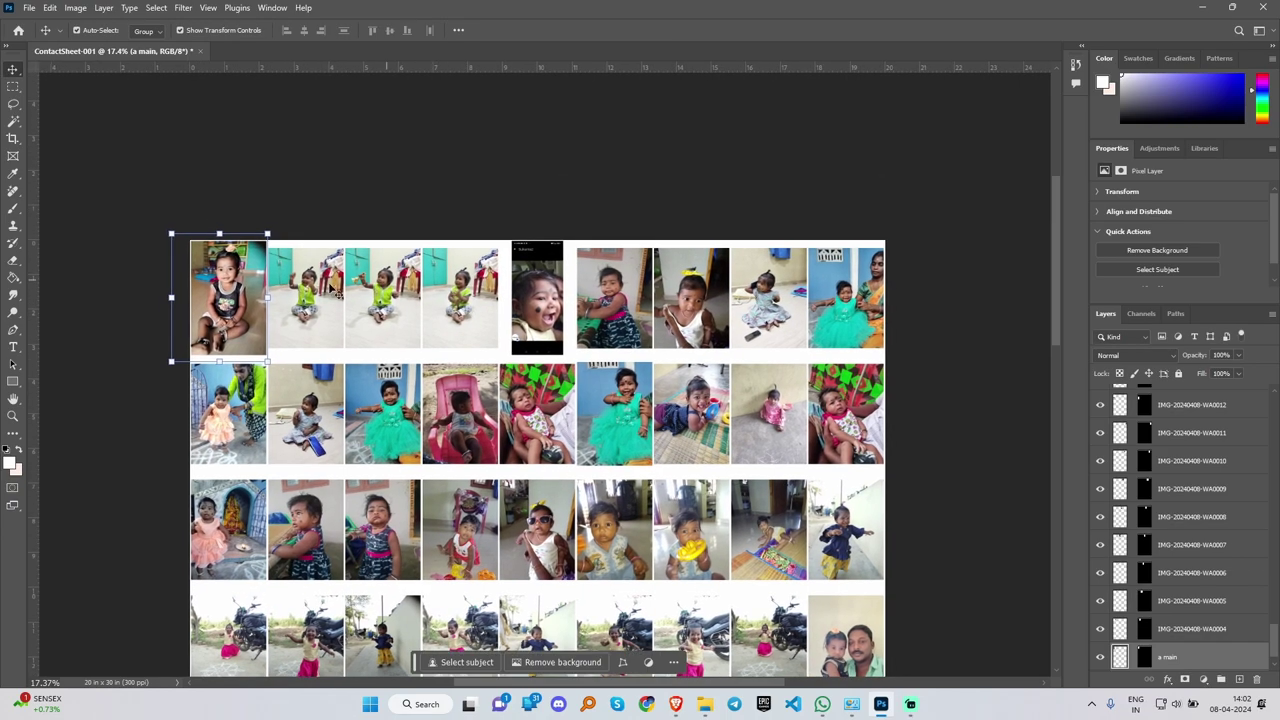
Step: Scale the second photo in the top row to about 127.5% so that it fills its cell
drag(309, 272, 365, 272)
click(309, 400)
drag(305, 424, 305, 451)
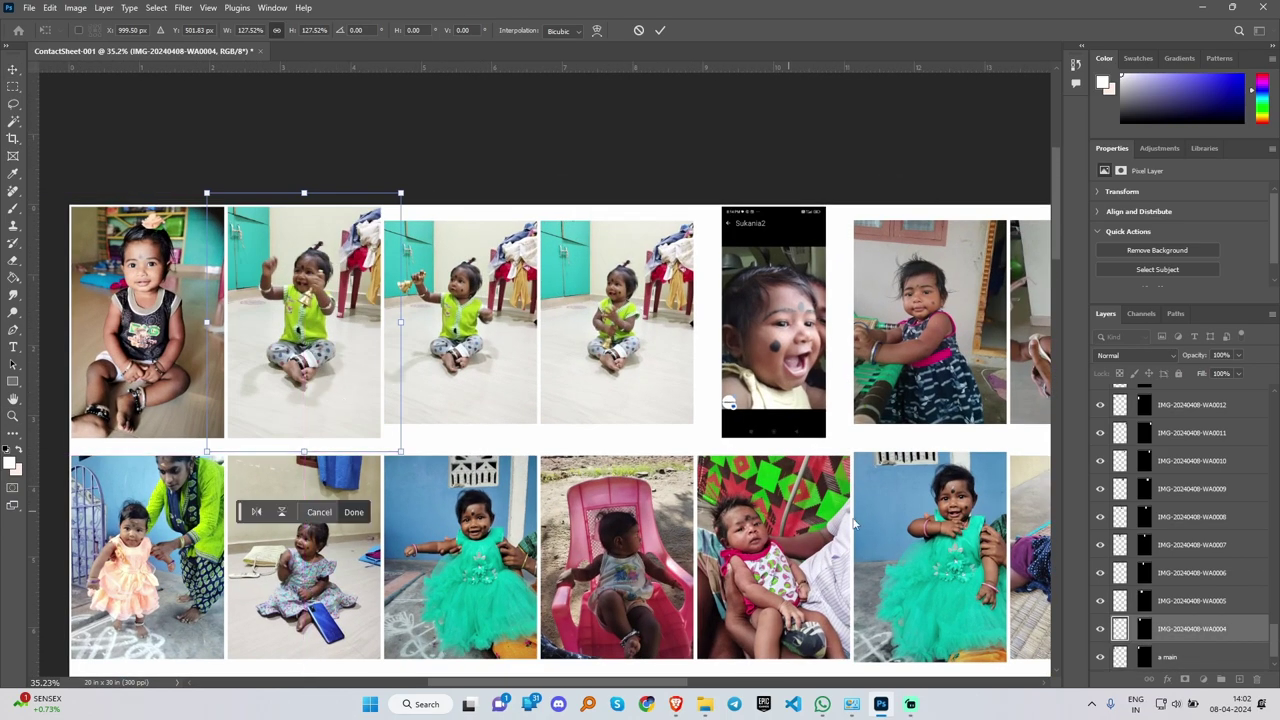
key(Return)
Step: Enlarge the third photo in the top row, layer IMG-20240408-WA0005, to fill its cell
click(480, 419)
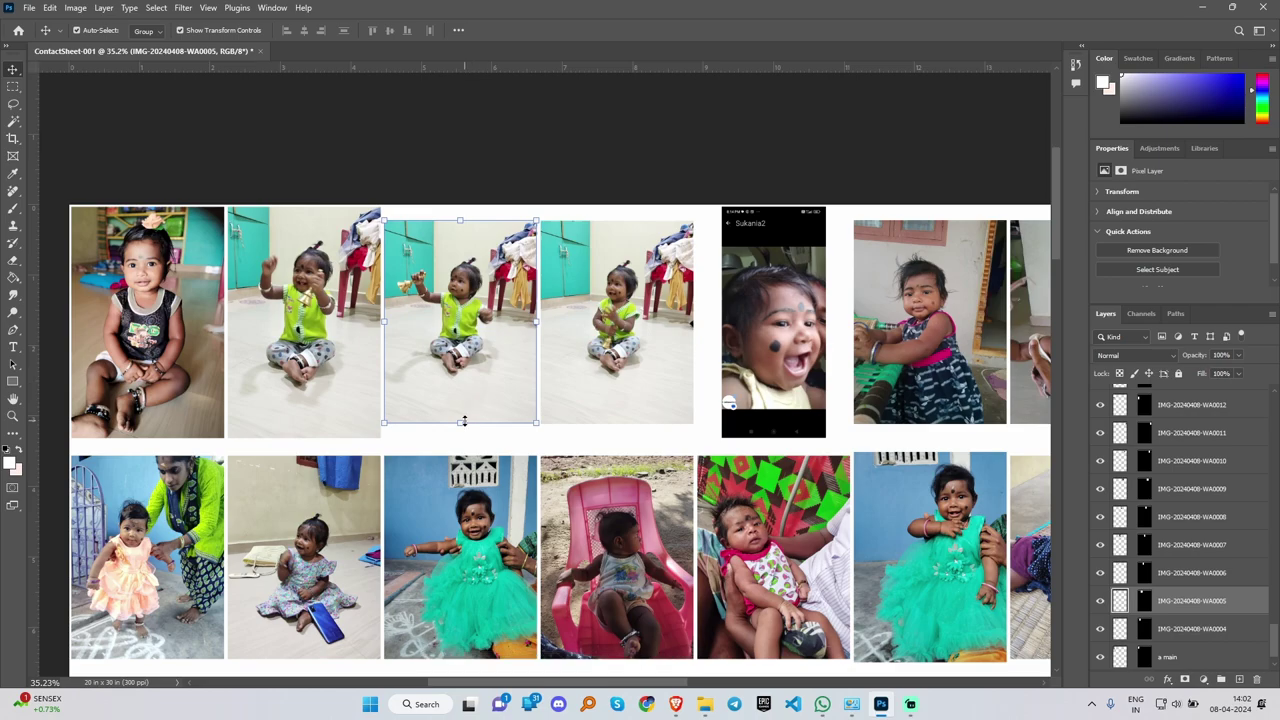
drag(461, 423, 460, 503)
key(Return)
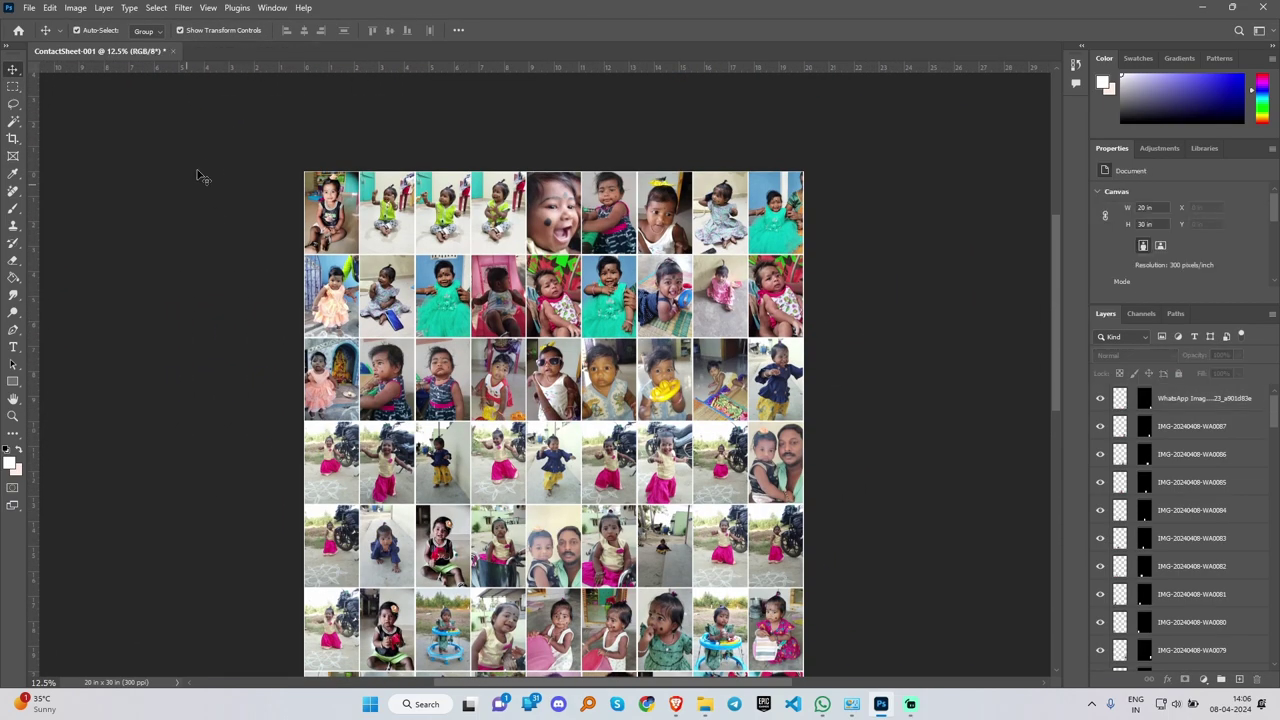
Step: Brighten the dark photo on layer IMG-20240408-WA0077 with Levels, setting the midtone input to 1.70
scroll(643, 88, down, 5)
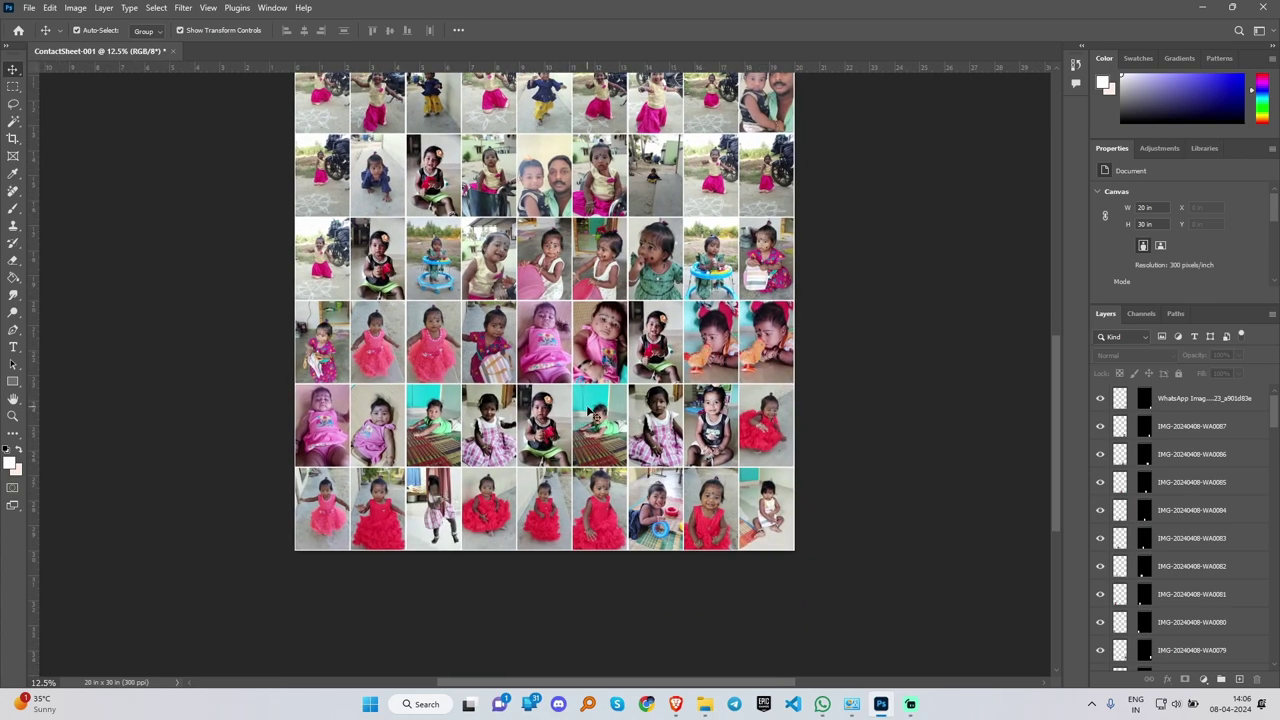
click(683, 425)
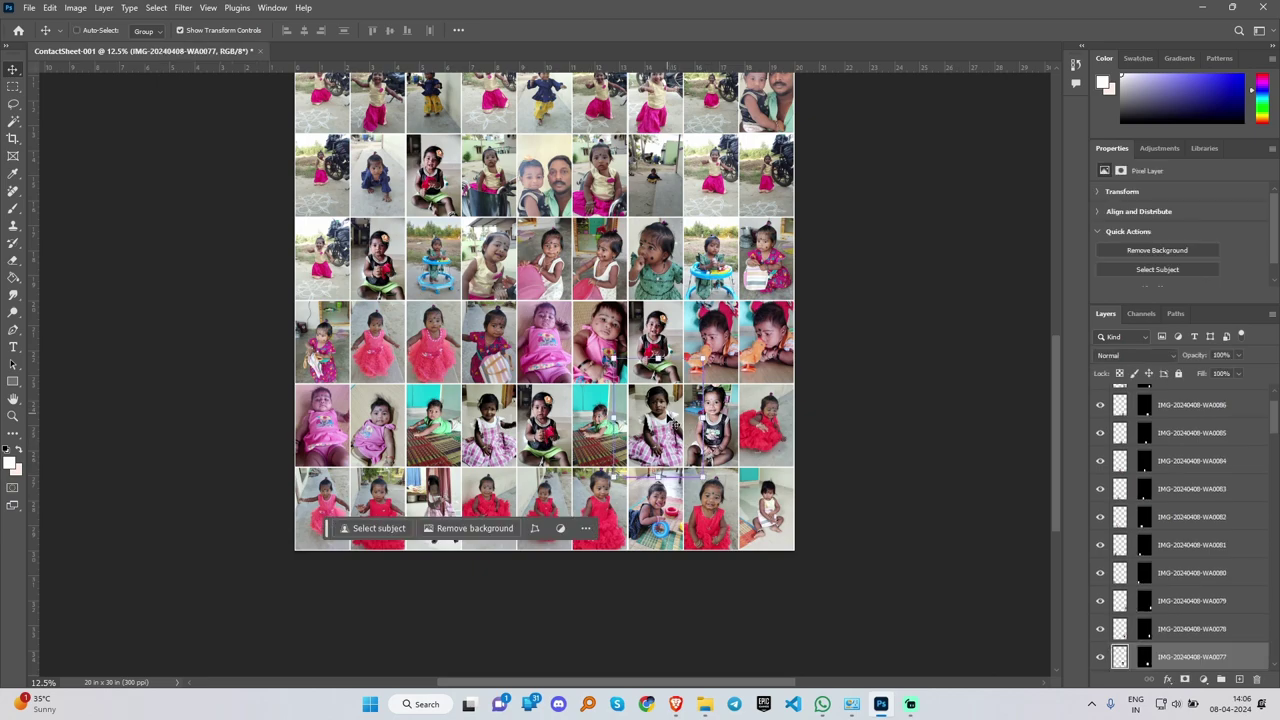
key(ctrl+l)
key(Escape)
key(ctrl+l)
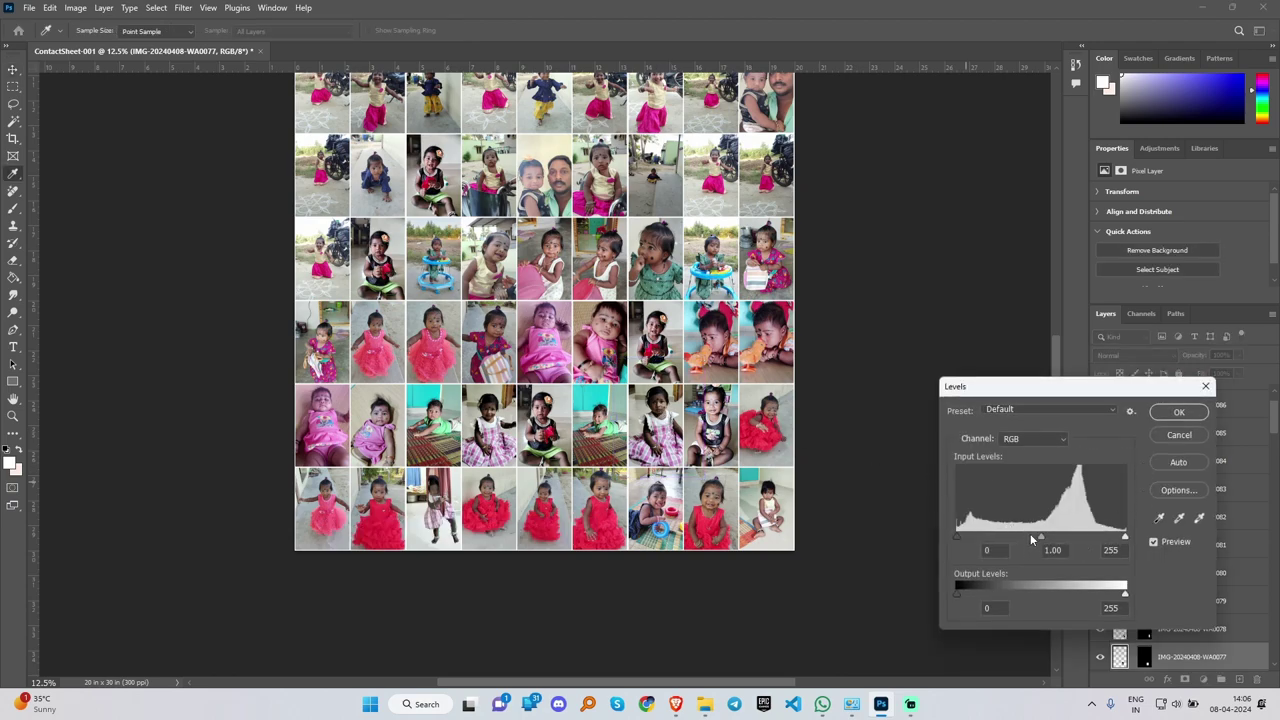
drag(1028, 535, 1005, 534)
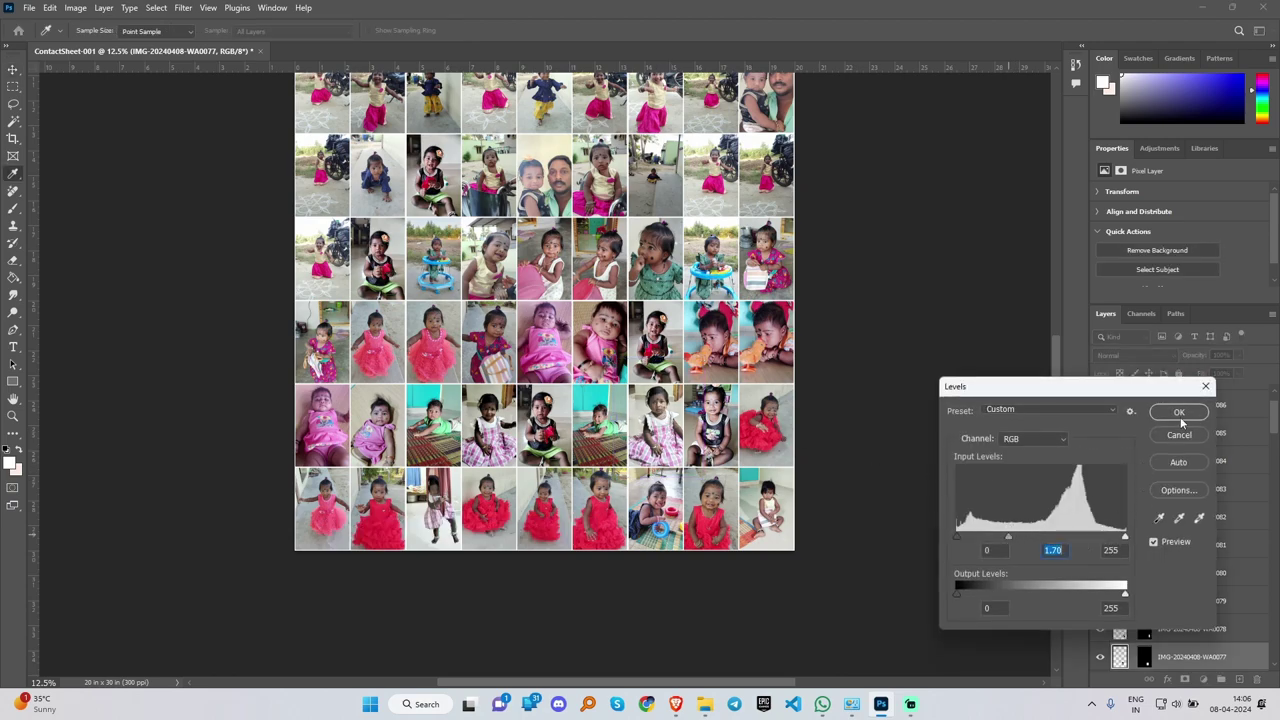
click(1179, 412)
Step: Brighten the photo on layer IMG-20240408-WA0075 by raising its midtones with Levels
key(alt+bracketleft)
key(alt+bracketleft)
key(ctrl+l)
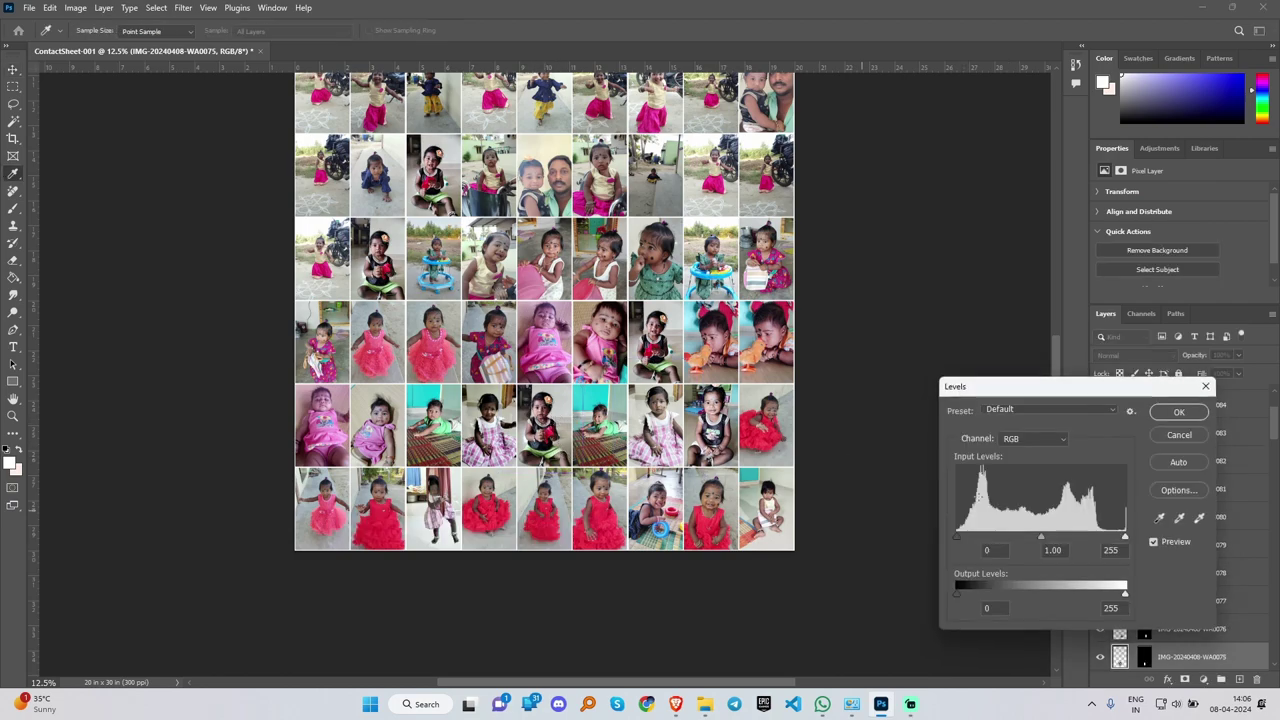
drag(1032, 537, 1008, 536)
click(1179, 412)
Step: Brighten the photo on layer IMG-20240408-WA0074 by raising its midtones with Levels
key(alt+bracketleft)
key(ctrl+l)
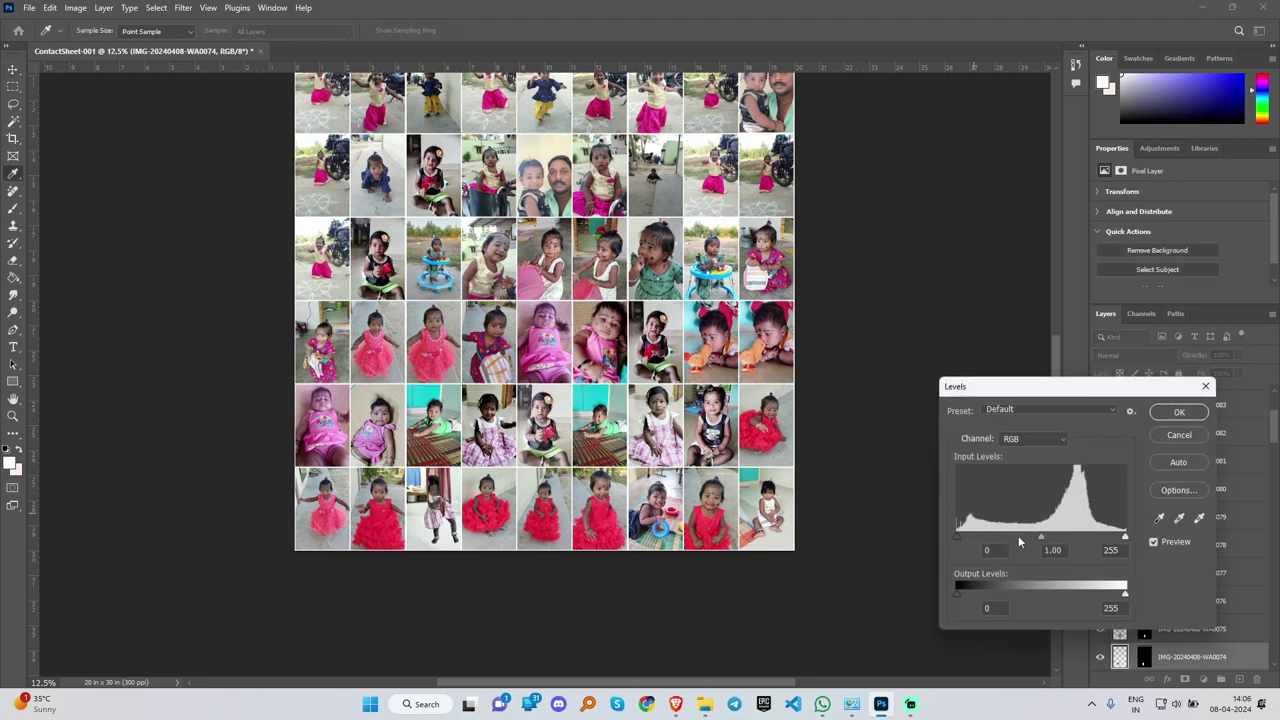
drag(1040, 537, 1006, 538)
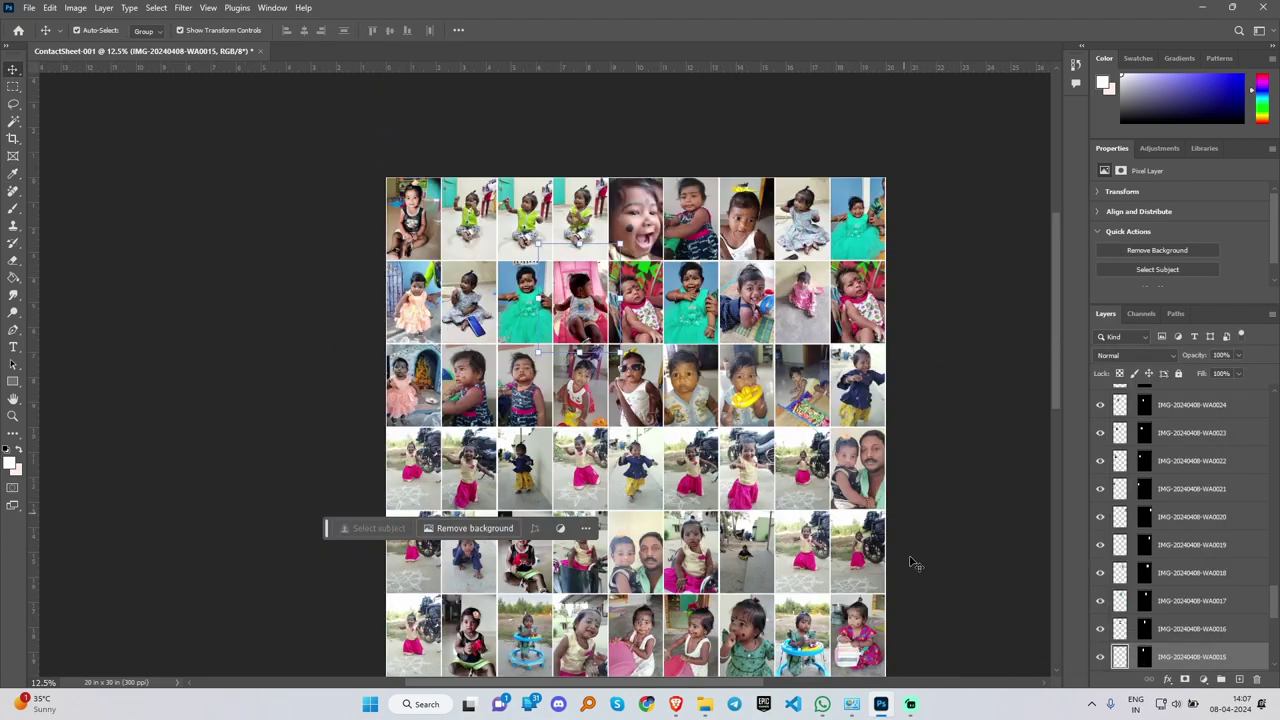
Step: Define the whole collage as a pattern named ContactSheet-001 and close the contact sheet without saving
scroll(775, 593, down, 5)
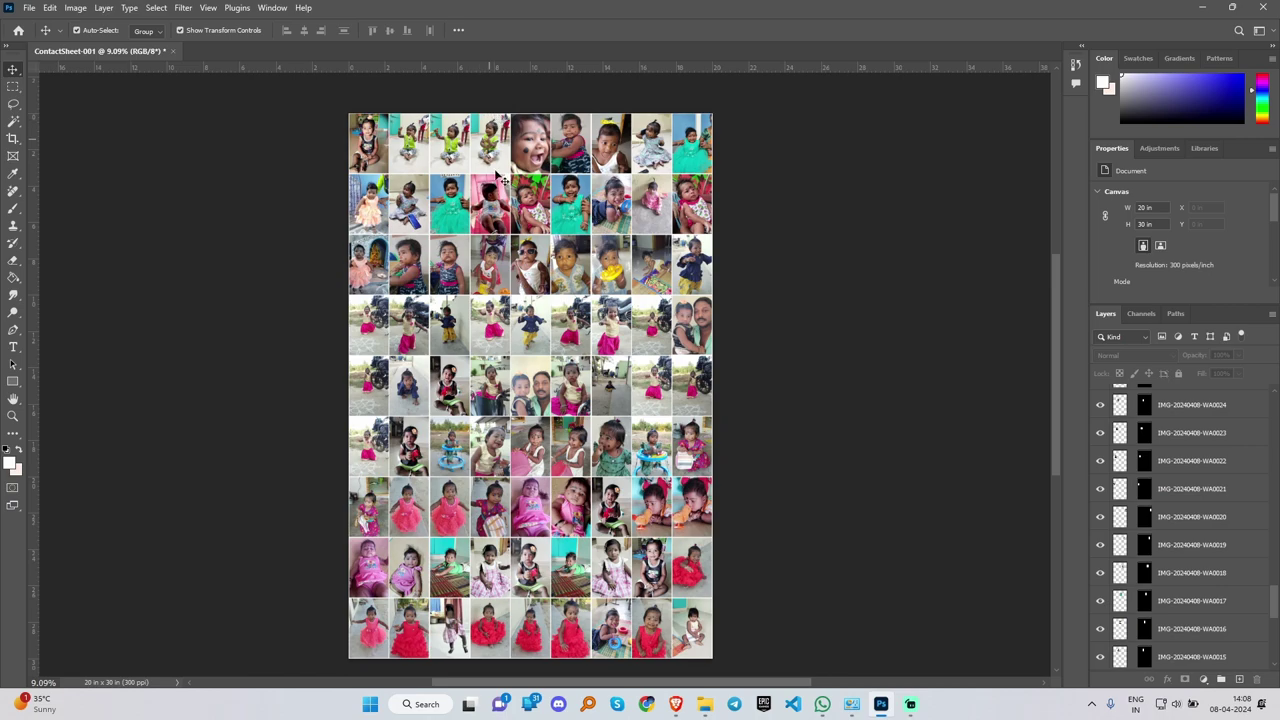
click(49, 8)
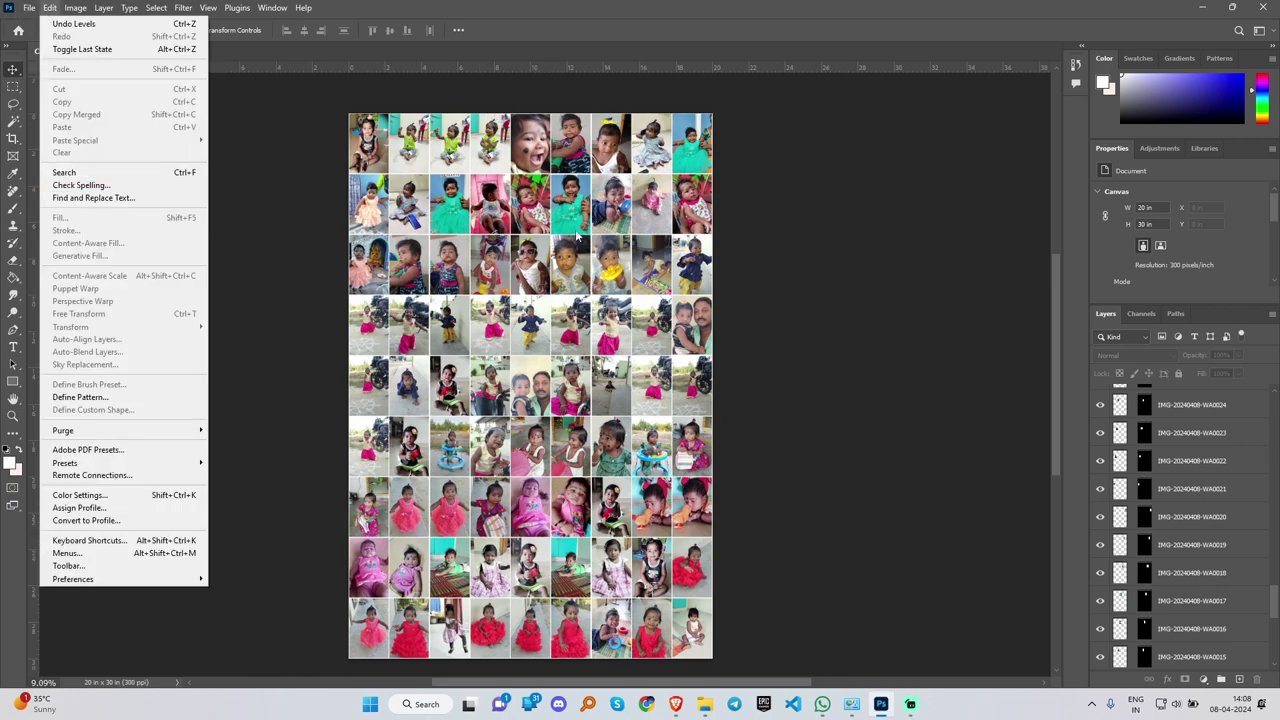
click(84, 398)
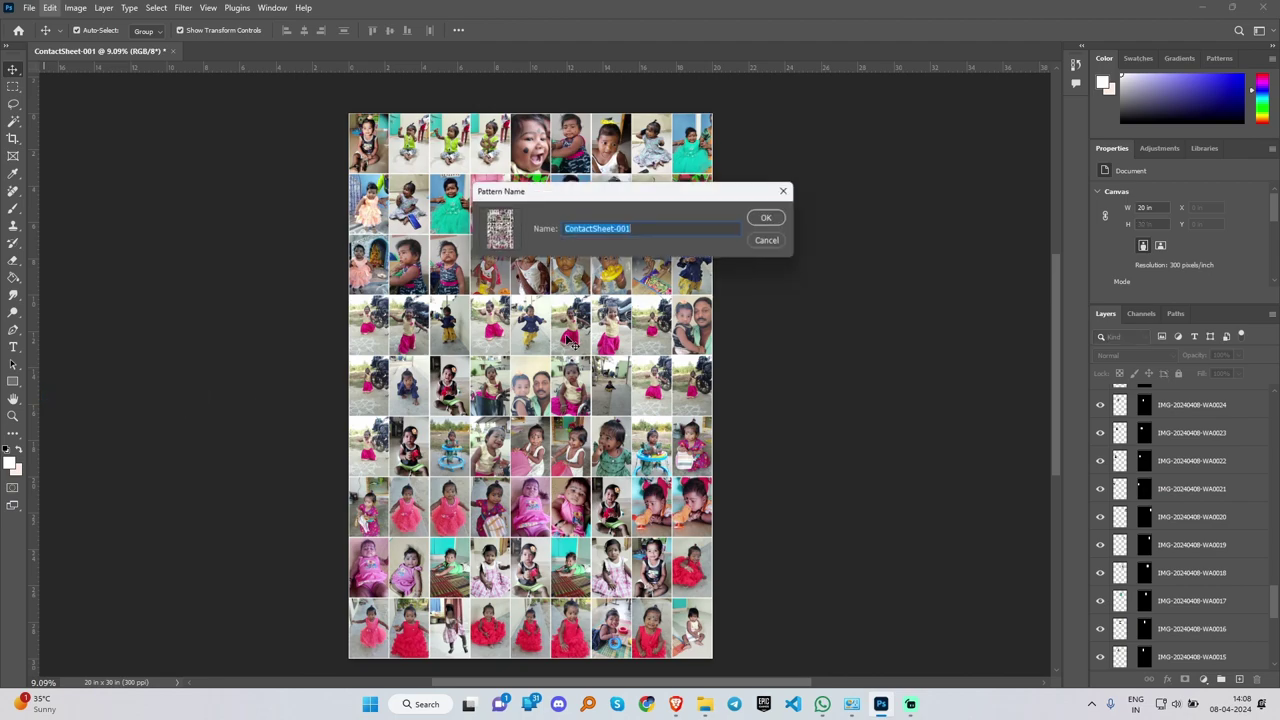
click(770, 218)
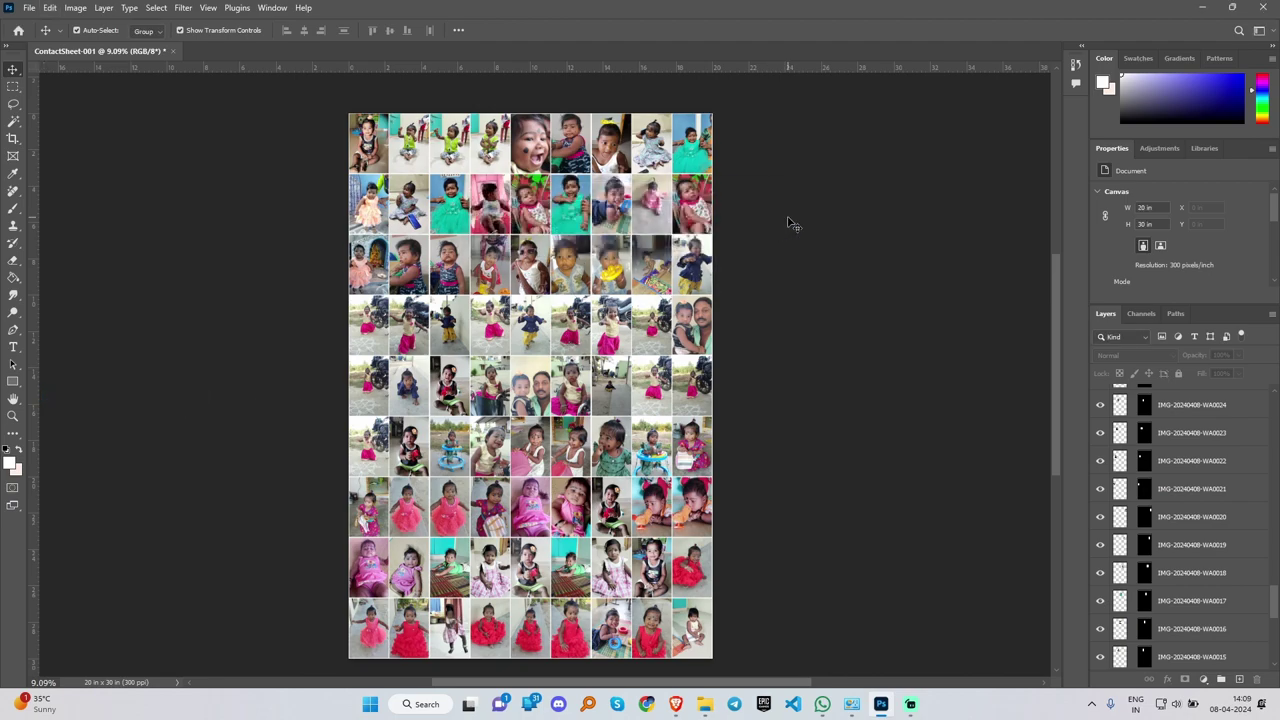
click(173, 51)
click(636, 264)
Step: Create a new 16 x 24 inch document at 300 pixels/inch in 8-bit RGB Color with a white background
click(29, 7)
click(40, 28)
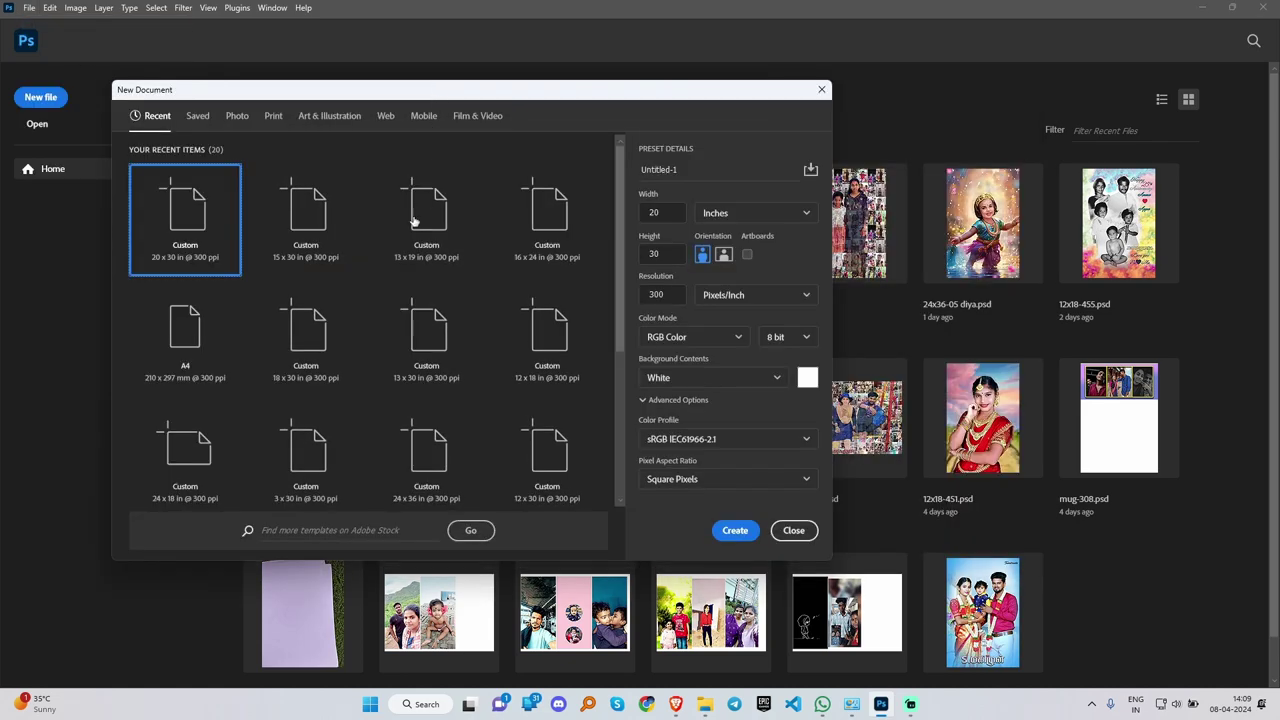
click(522, 219)
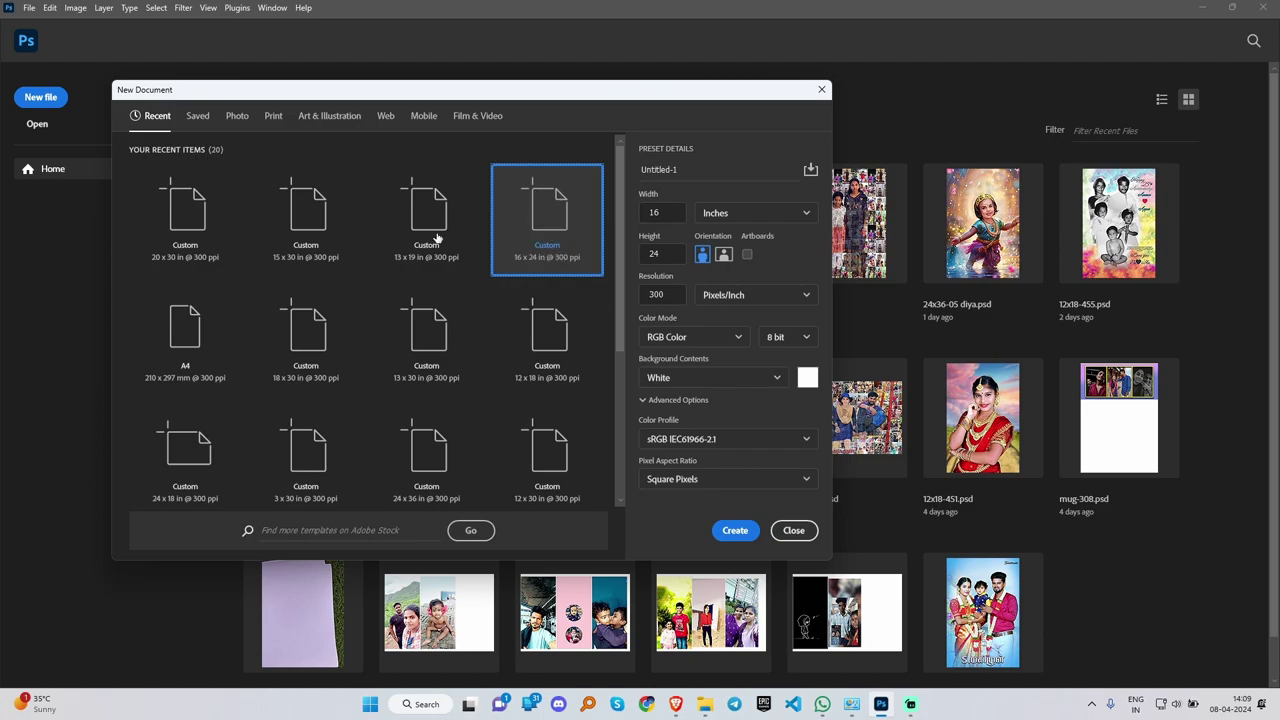
drag(666, 212, 640, 213)
drag(668, 254, 623, 258)
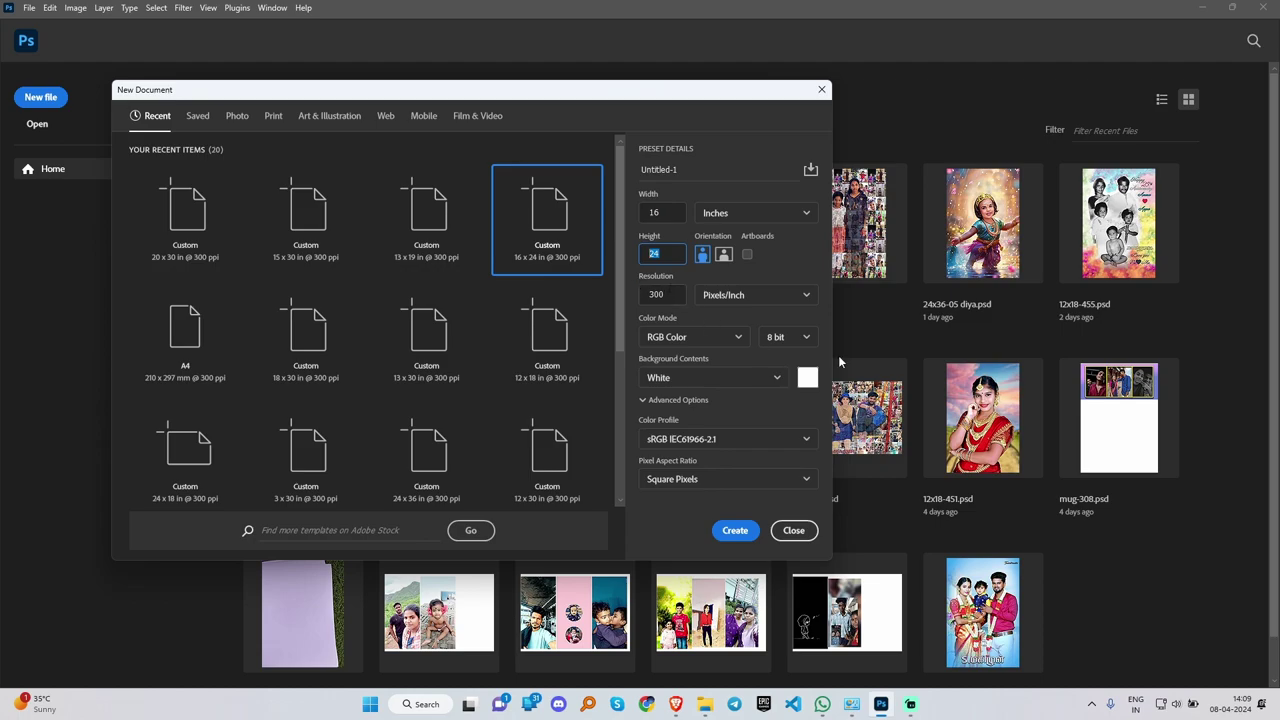
click(735, 531)
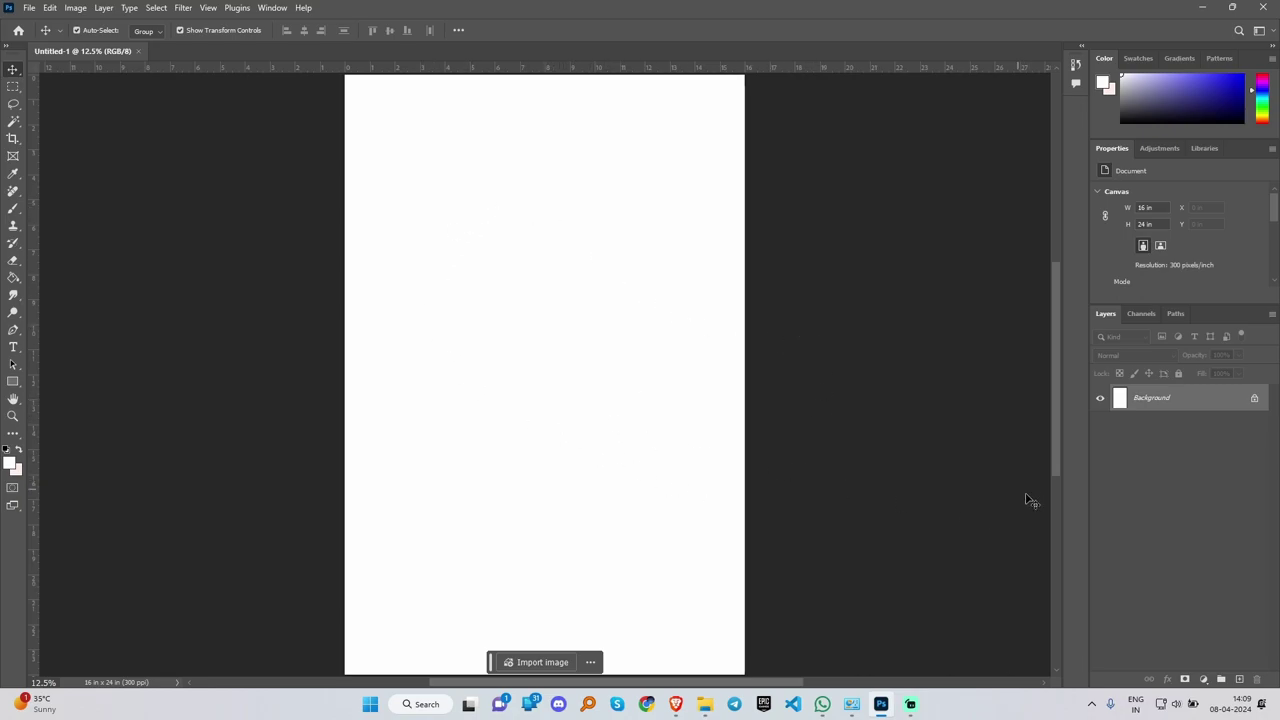
Step: Add a Pattern fill layer and choose the saved ContactSheet-001 collage as its pattern
click(1203, 679)
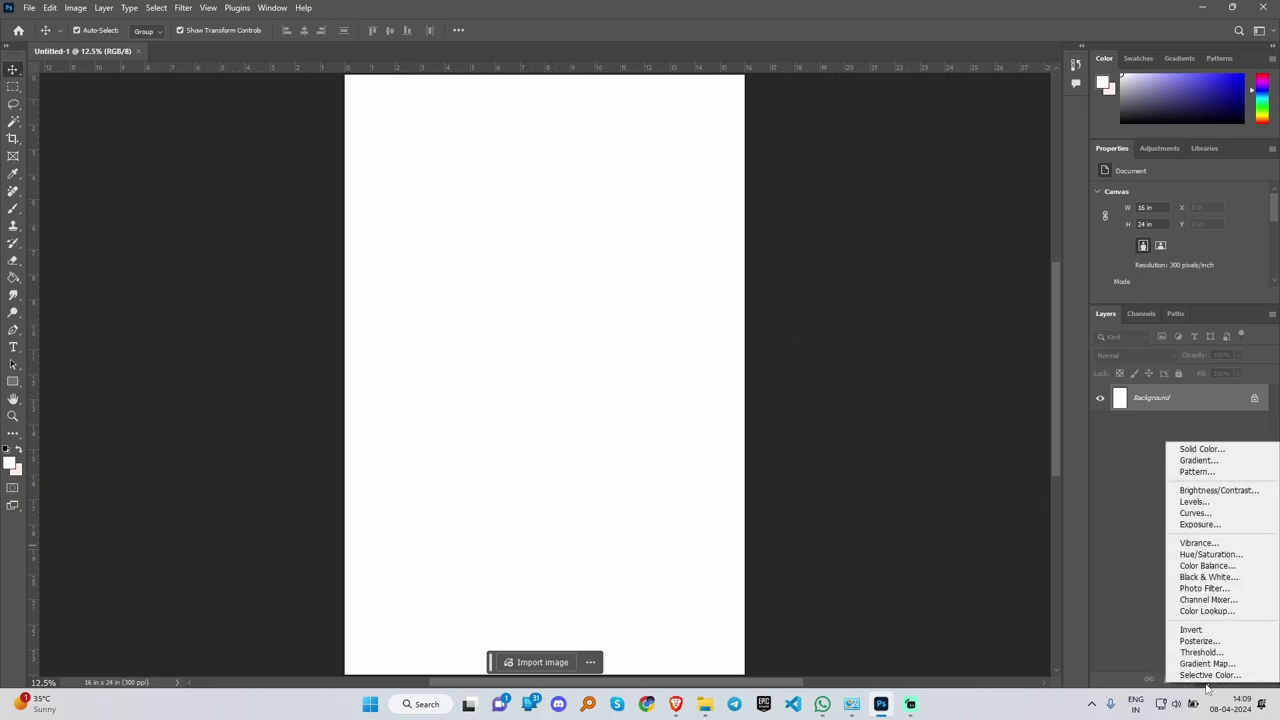
click(1197, 472)
drag(740, 452, 871, 321)
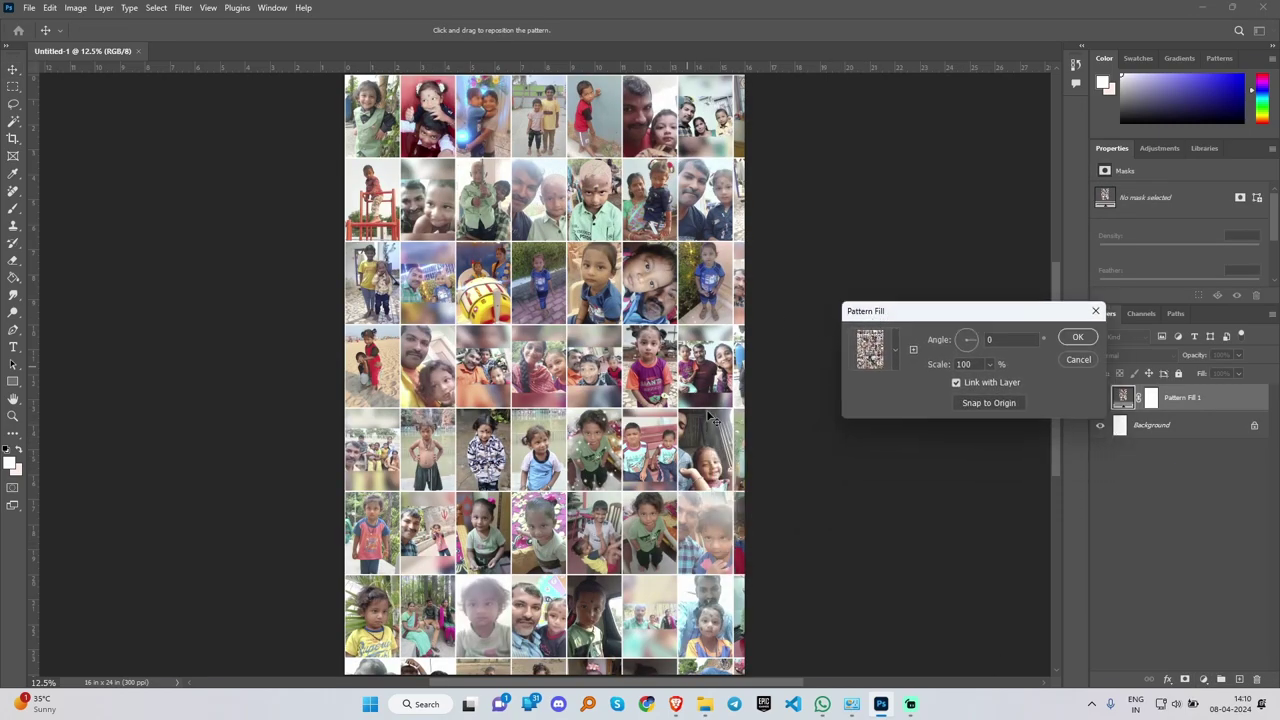
click(870, 349)
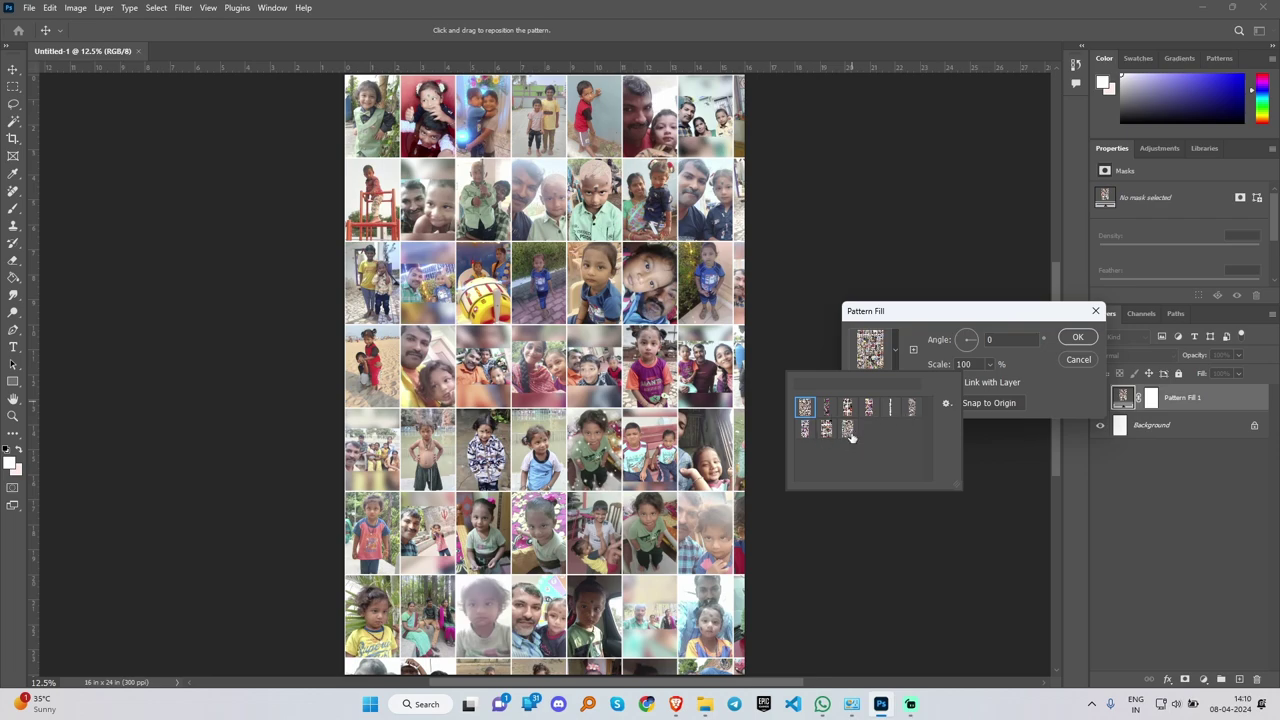
click(848, 430)
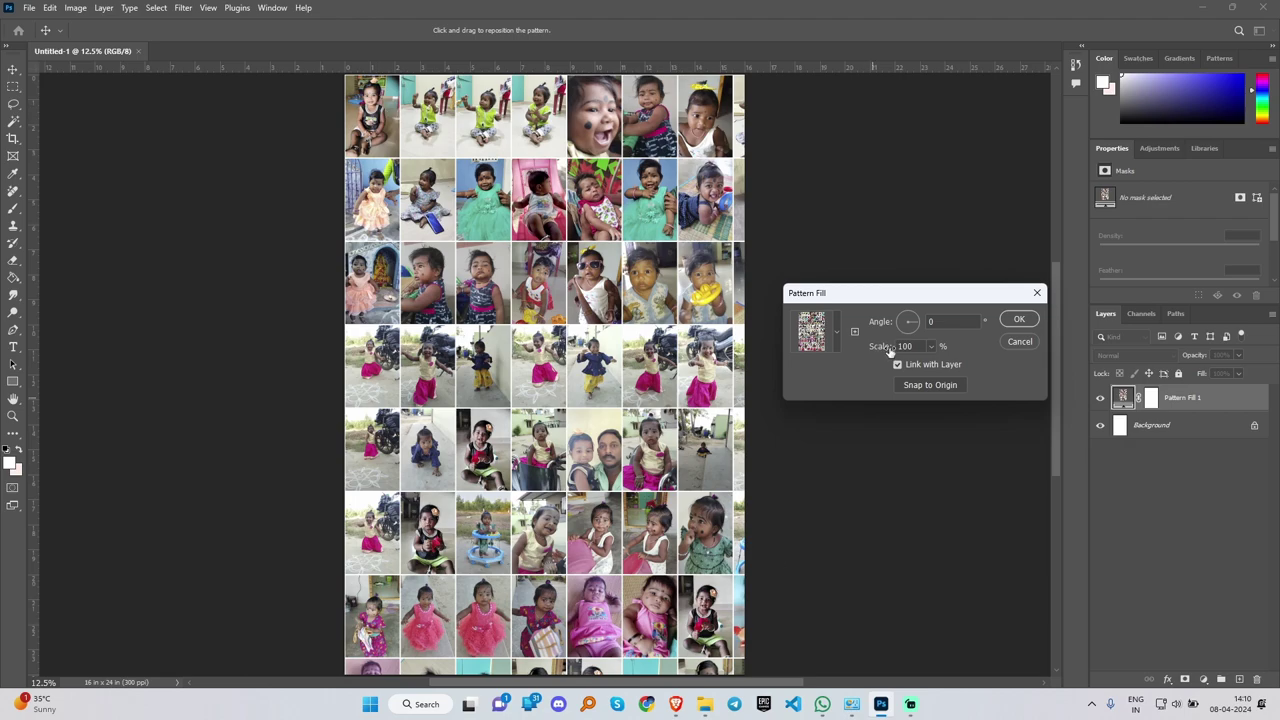
Step: Scale the pattern fill to 72% so that the photo columns fit the document's width
drag(883, 352, 876, 350)
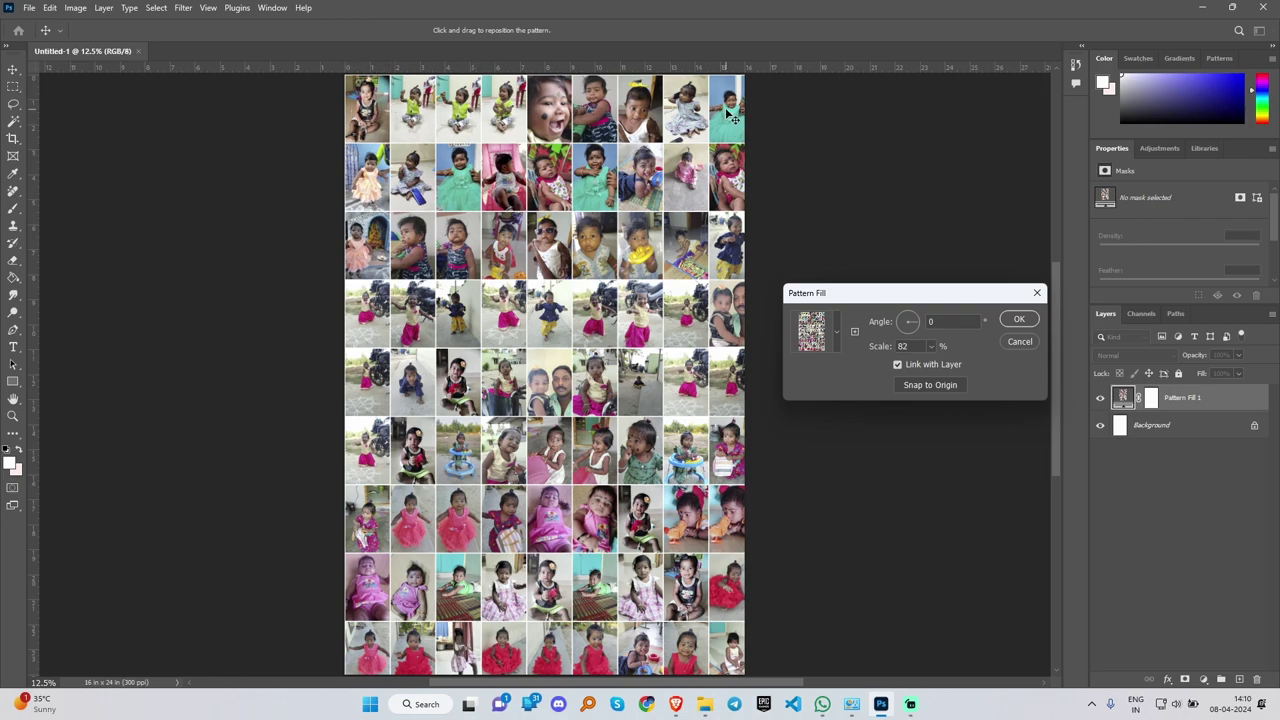
drag(895, 352, 880, 349)
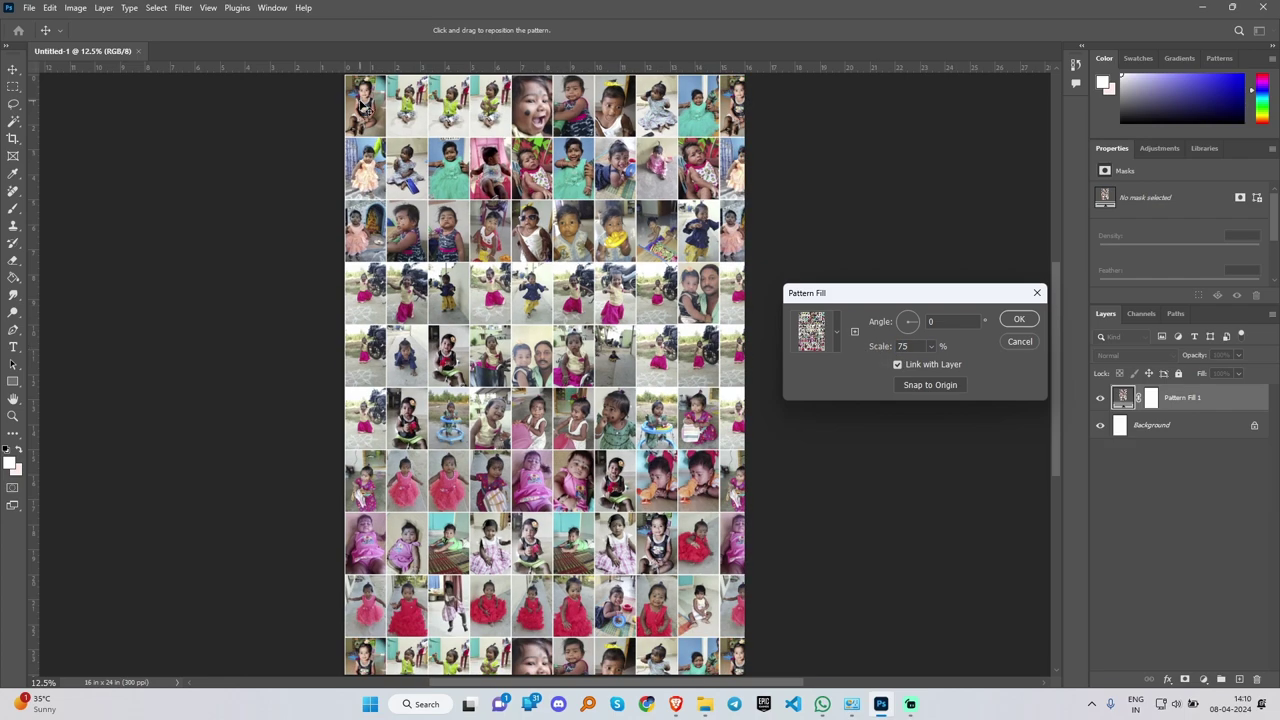
key(Down)
key(Down)
key(Down)
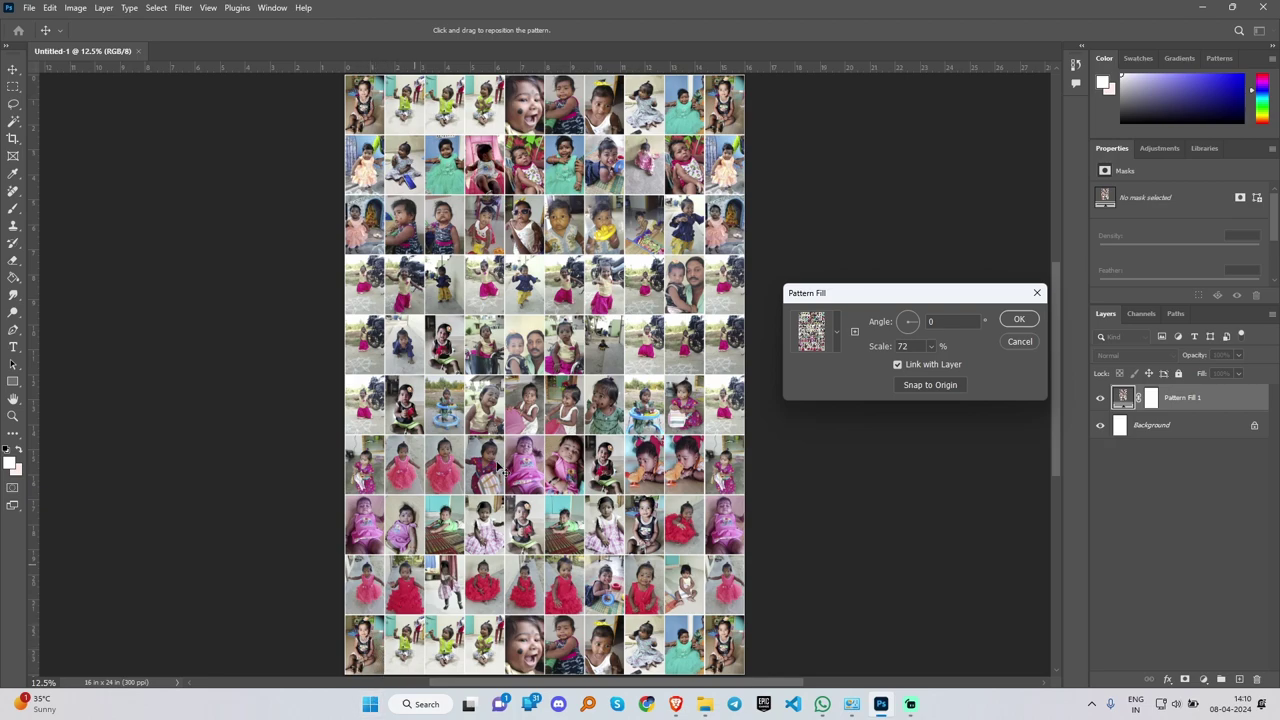
drag(716, 143, 369, 120)
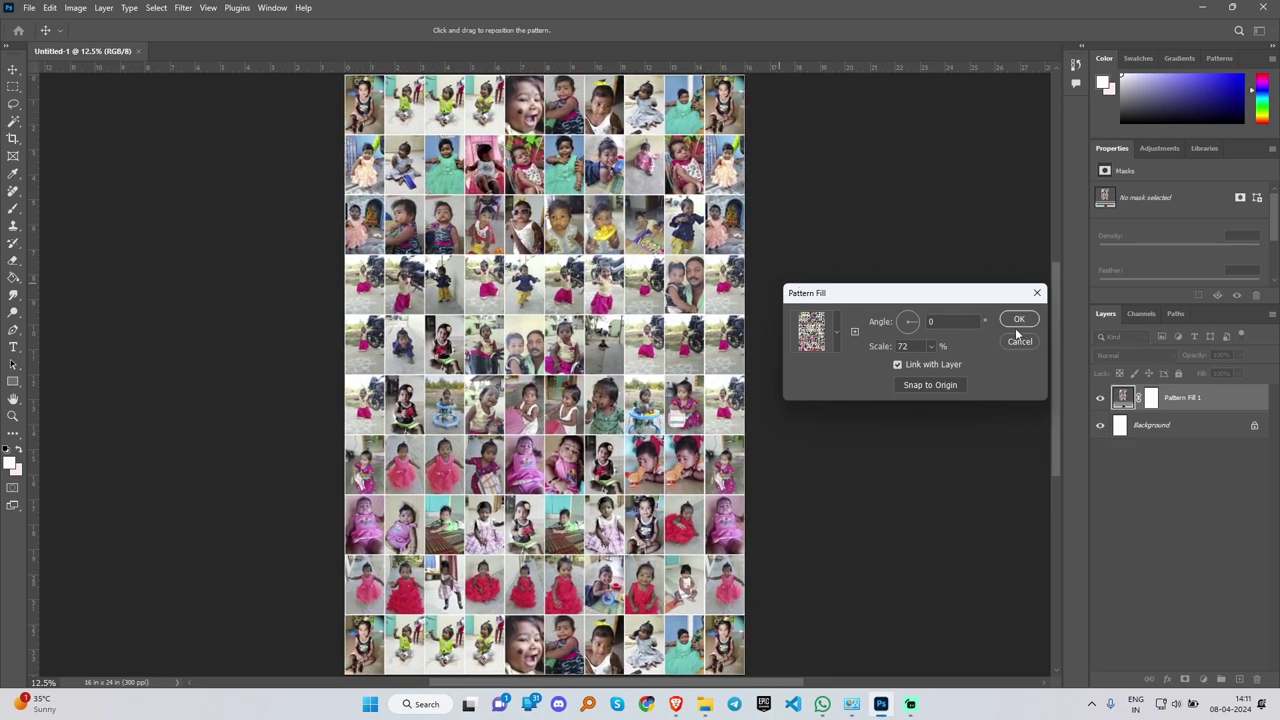
click(1018, 321)
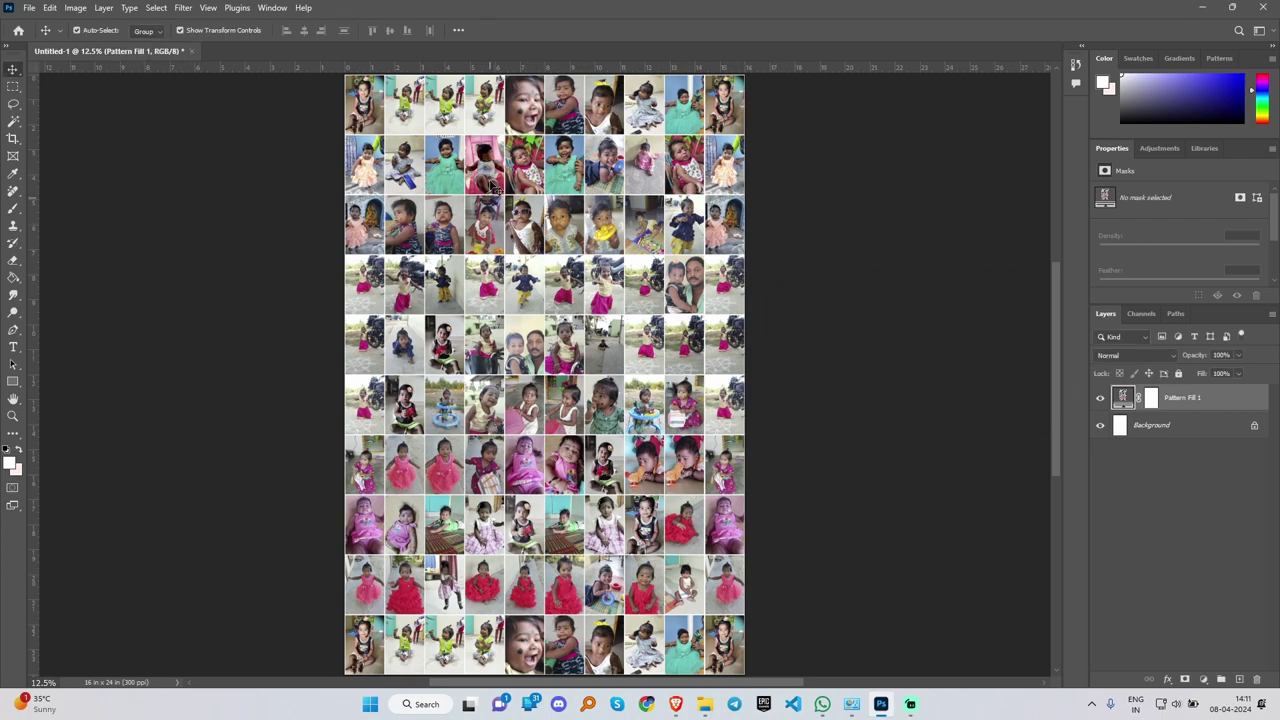
Step: Place the photo a main from the 16x24 folder above the pattern fill and select the child in it
click(705, 703)
click(228, 207)
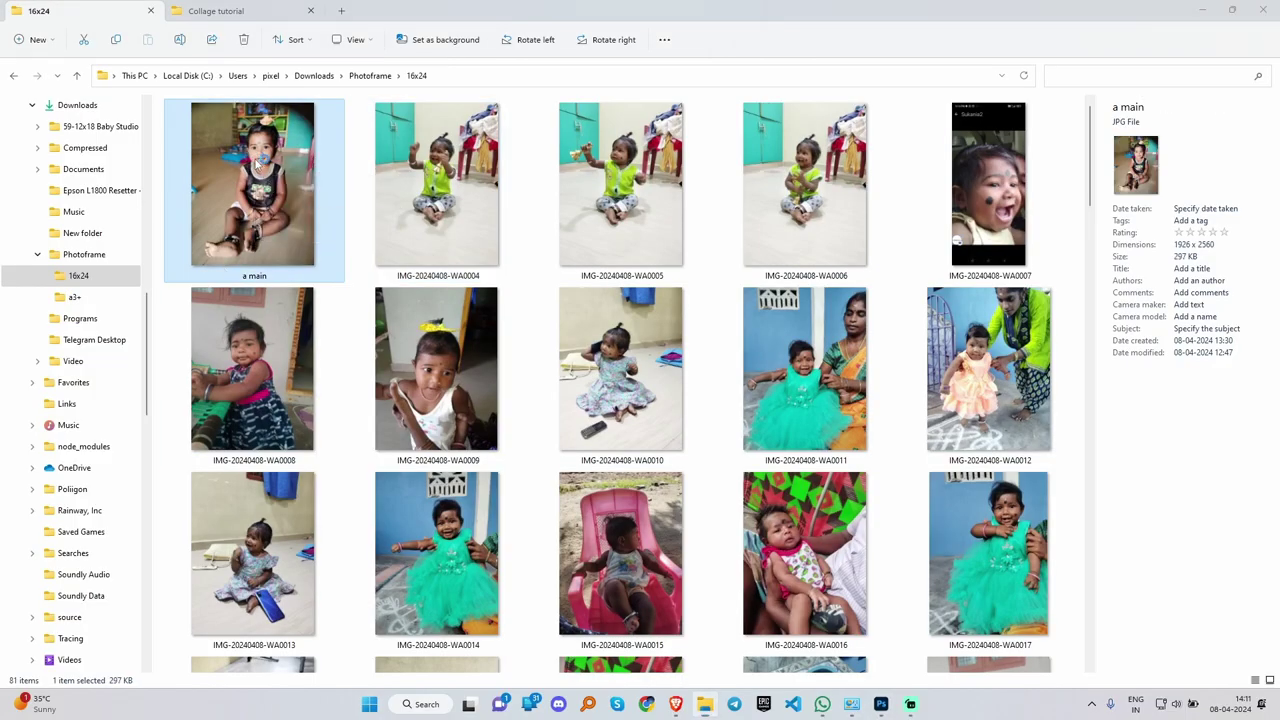
double_click(262, 158)
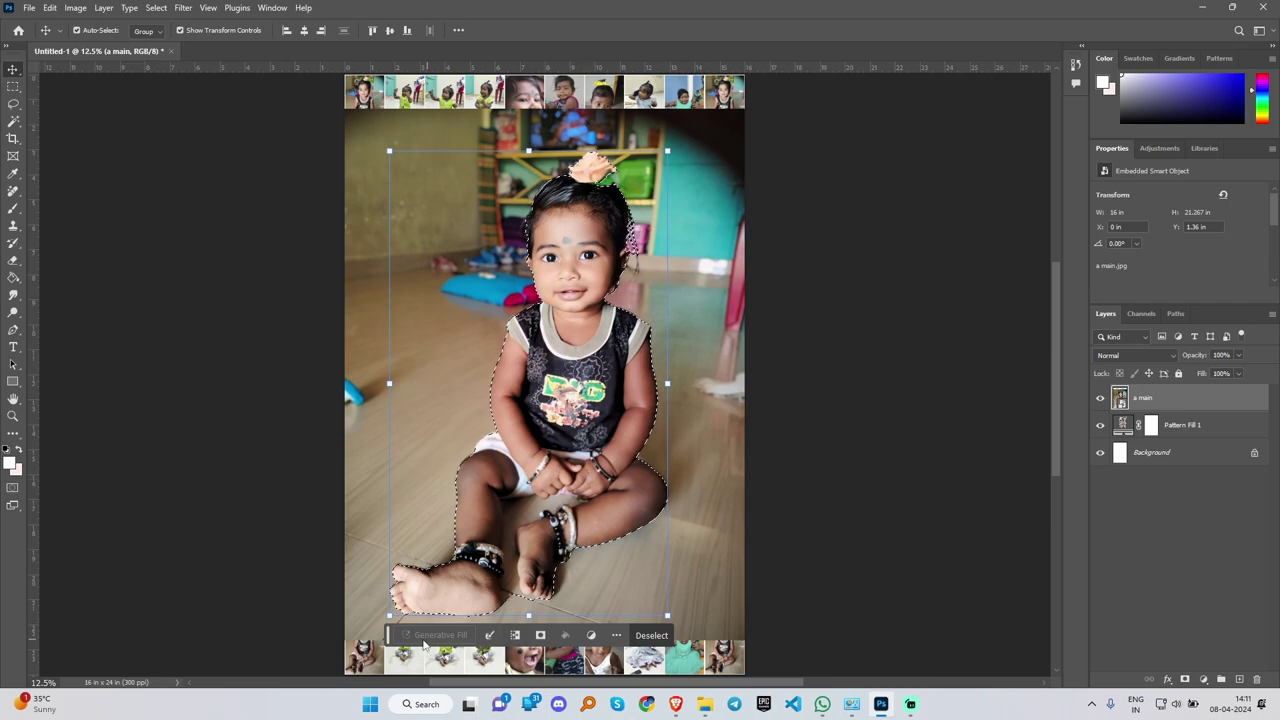
Step: Correct the selection around the flower and its green leaf on the child's head with the Lasso tool
key(z)
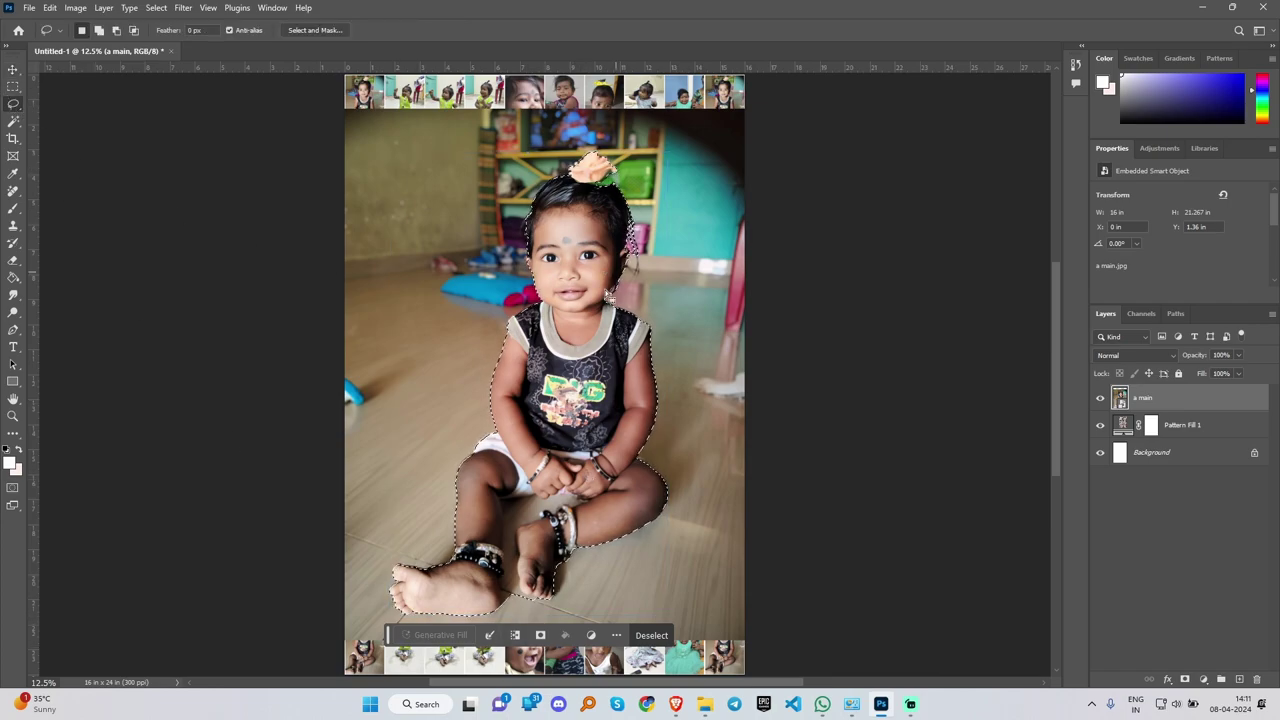
drag(596, 147, 660, 147)
key(l)
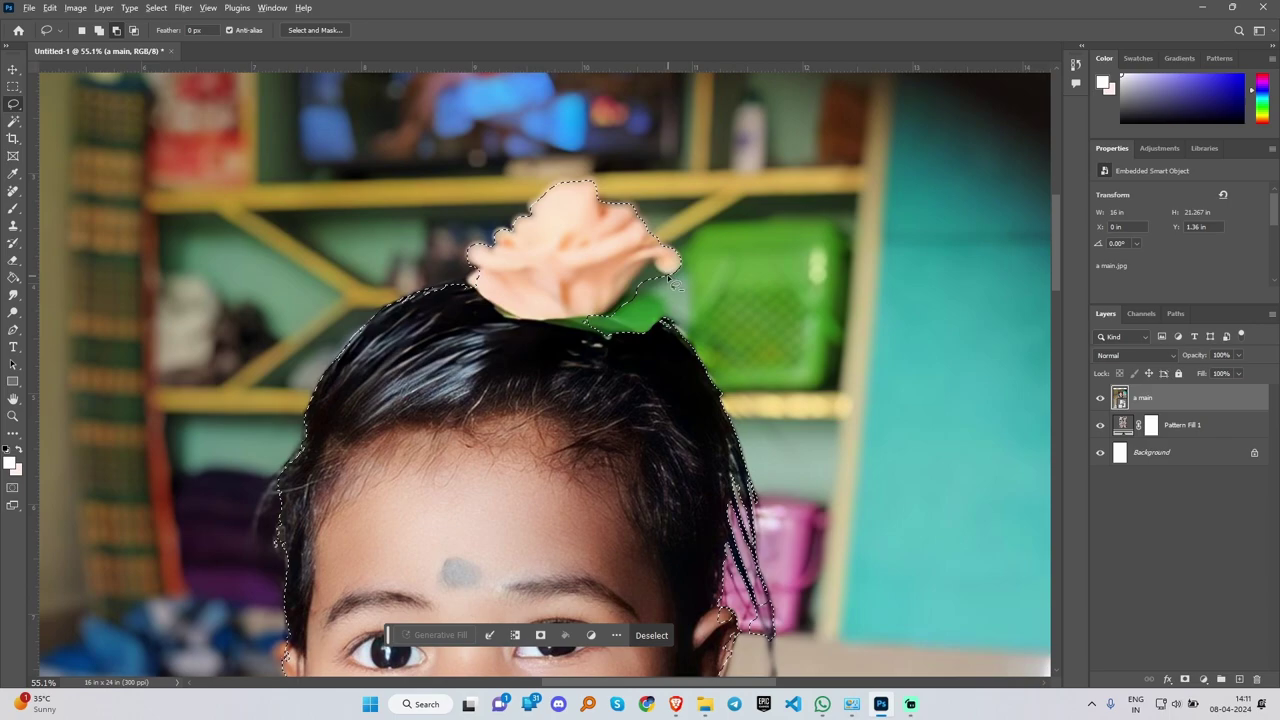
mouse_move(667, 276)
mouse_down()
mouse_move(657, 265)
mouse_move(625, 318)
mouse_move(642, 330)
mouse_move(678, 305)
mouse_up()
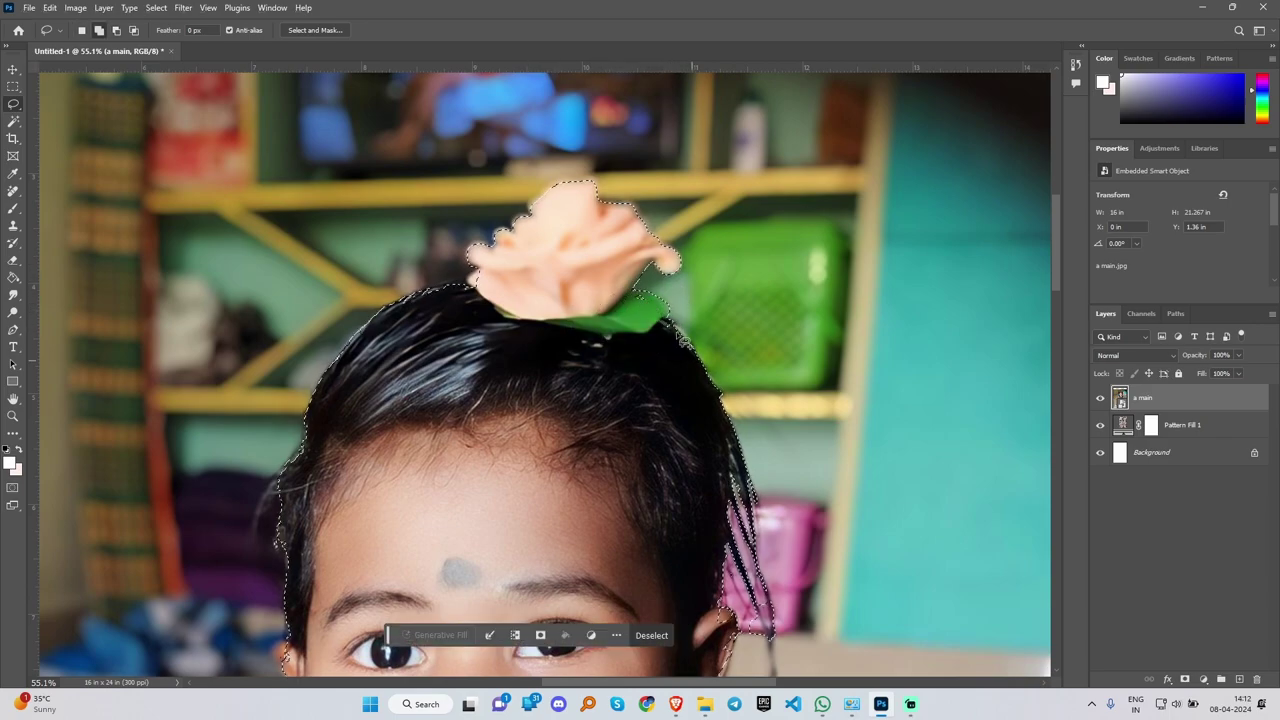
drag(462, 450, 638, 89)
drag(638, 400, 489, 320)
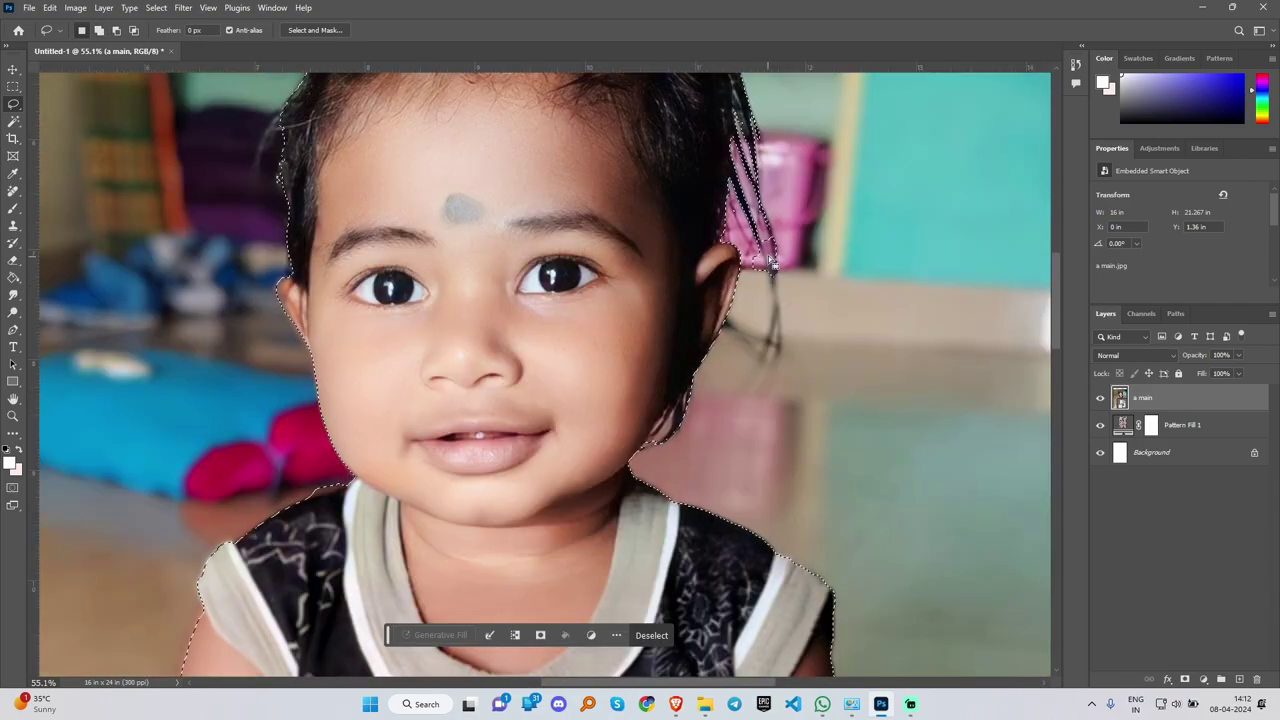
Step: Refine the selection along the child's arms, legs and feet with the Lasso, leaving out the floor gap between the legs
drag(255, 660, 634, 310)
drag(634, 420, 706, 143)
drag(625, 630, 425, 90)
mouse_move(418, 380)
mouse_down()
mouse_move(420, 510)
mouse_move(492, 372)
mouse_move(422, 376)
mouse_up()
scroll(480, 360, up, 3)
mouse_move(553, 285)
mouse_down()
mouse_move(467, 455)
mouse_move(586, 310)
mouse_move(553, 287)
mouse_up()
key(ctrl+space)
drag(758, 275, 860, 280)
key(ctrl+space)
drag(800, 440, 690, 450)
mouse_move(480, 570)
mouse_down()
mouse_move(529, 580)
mouse_move(540, 560)
mouse_up()
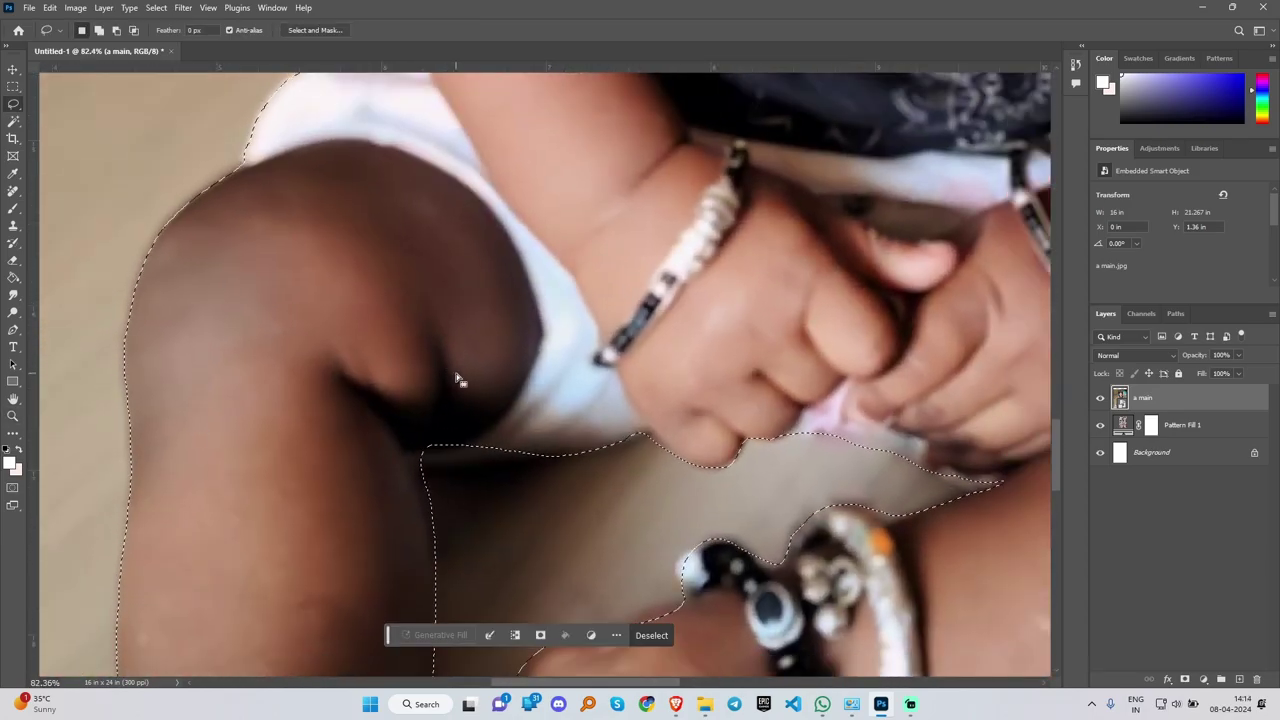
drag(563, 460, 576, 252)
drag(440, 296, 268, 185)
drag(905, 142, 560, 450)
drag(865, 250, 660, 482)
key(ctrl+0)
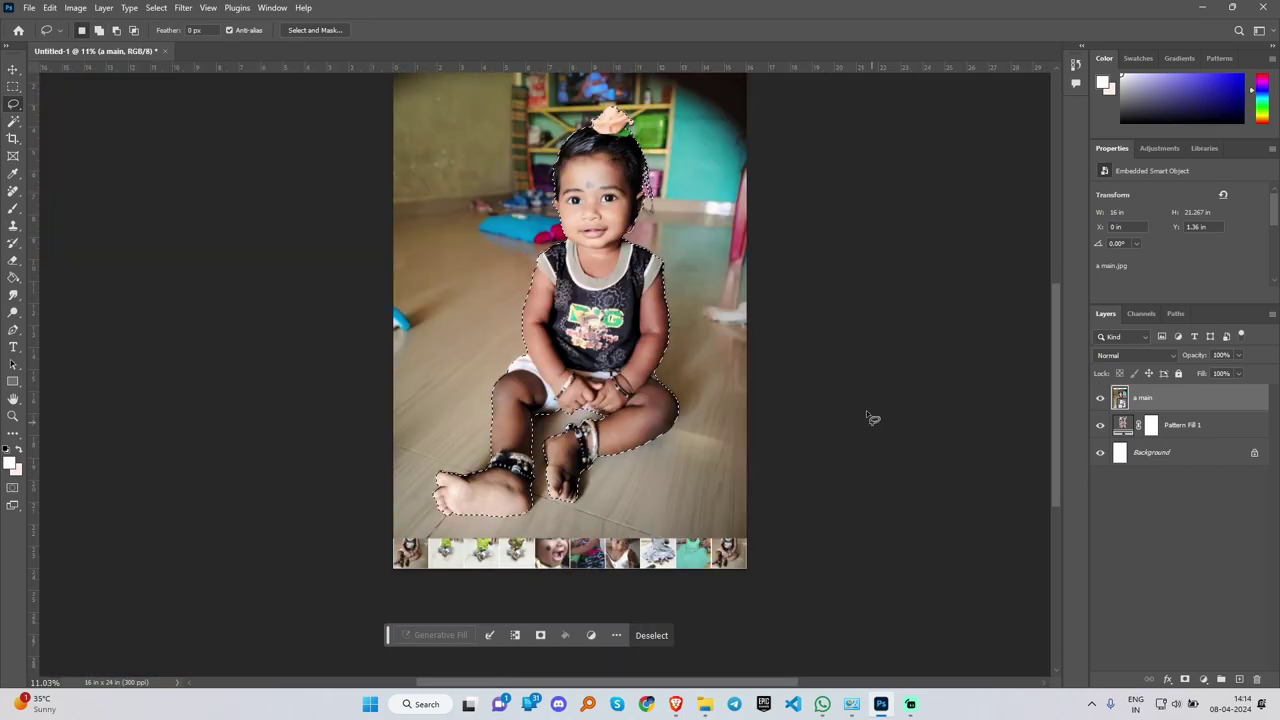
Step: Mask the a main layer to the selection and move it to X -0.87 in, Y 1.77 in
click(540, 635)
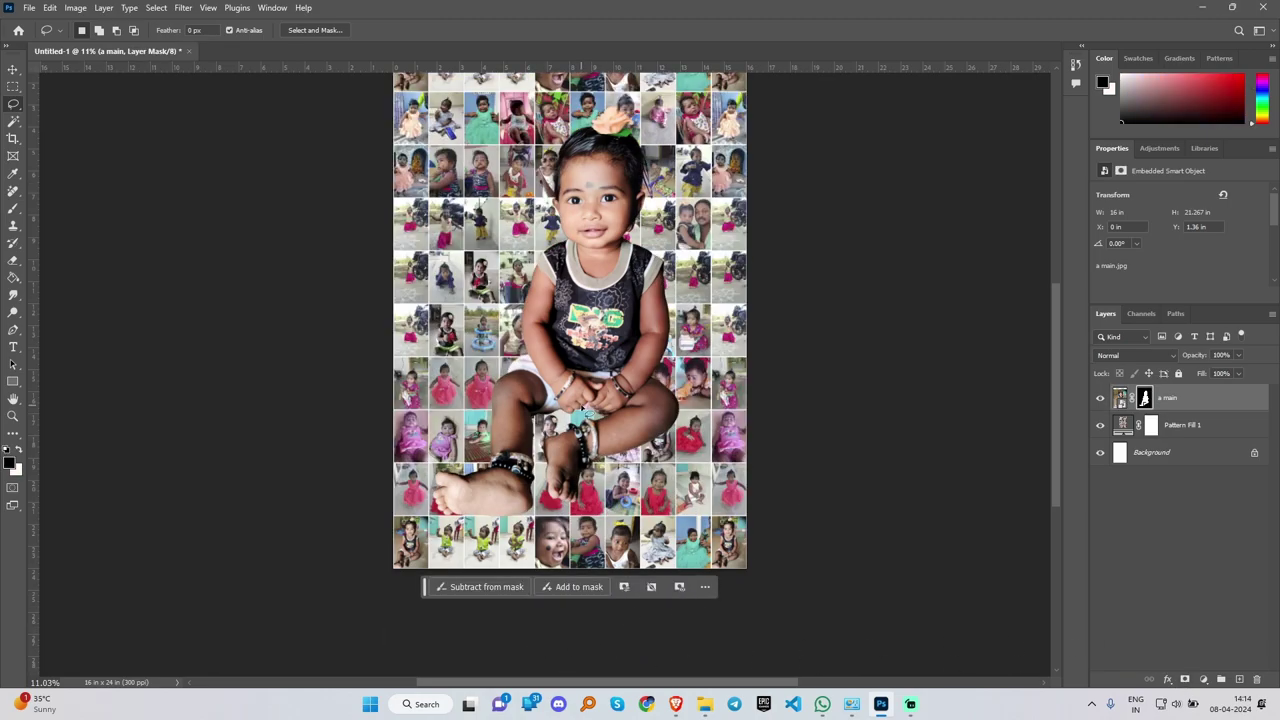
key(v)
mouse_move(586, 291)
mouse_down()
mouse_move(586, 330)
mouse_move(625, 327)
mouse_move(608, 294)
mouse_up()
Step: Refine the mask edges around the child's hair in Select and Mask, then switch to the Brush for touching up the mask
key(ctrl+space)
drag(625, 180, 723, 110)
drag(544, 314, 627, 331)
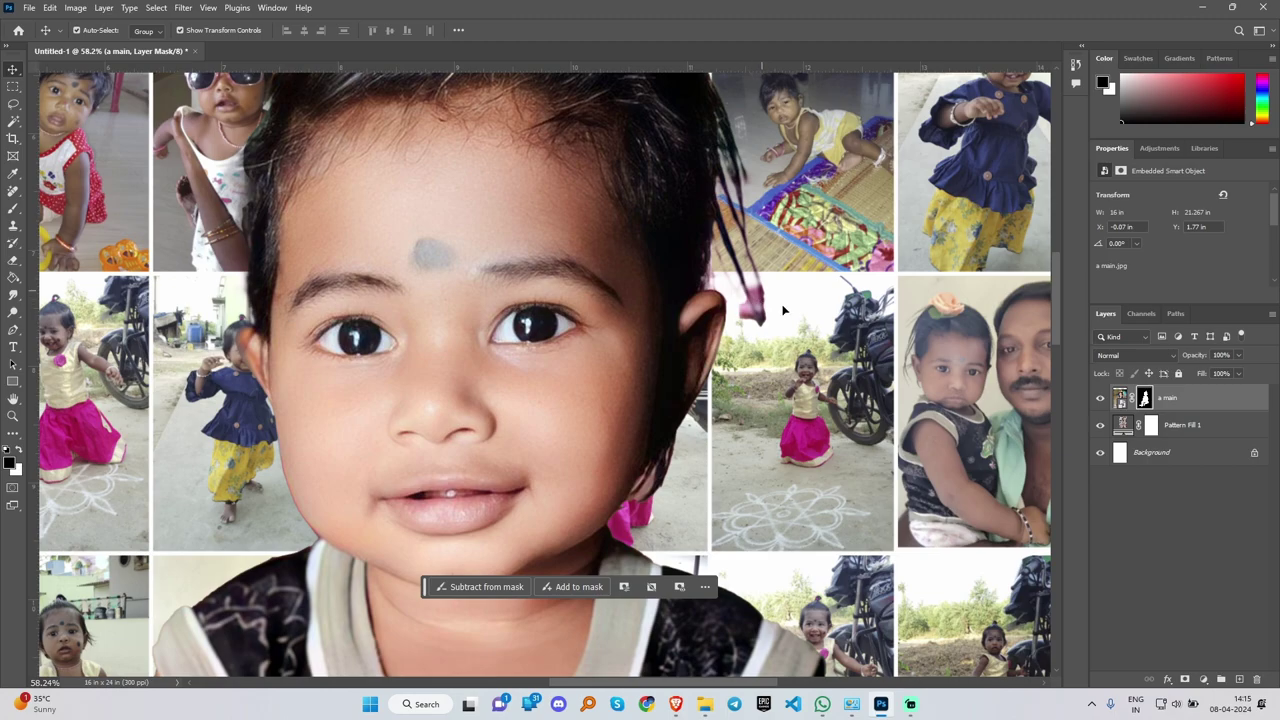
click(1145, 398)
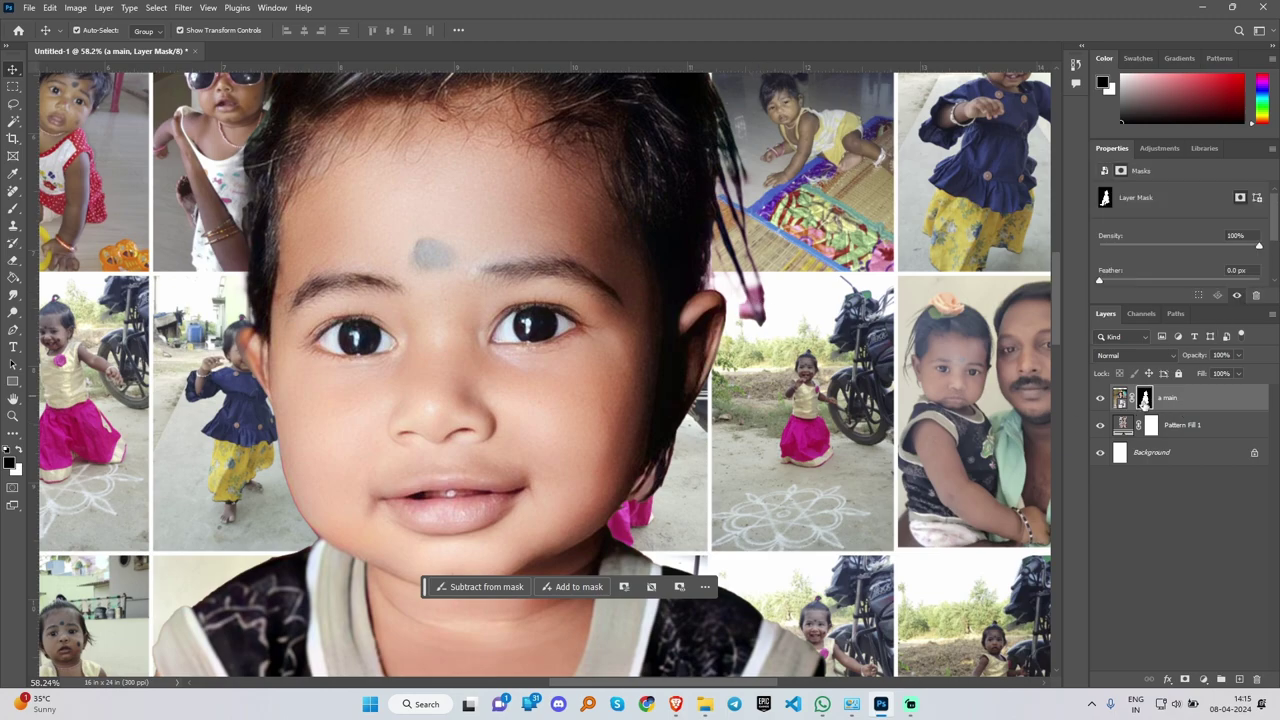
scroll(1250, 247, down, 2)
click(1198, 252)
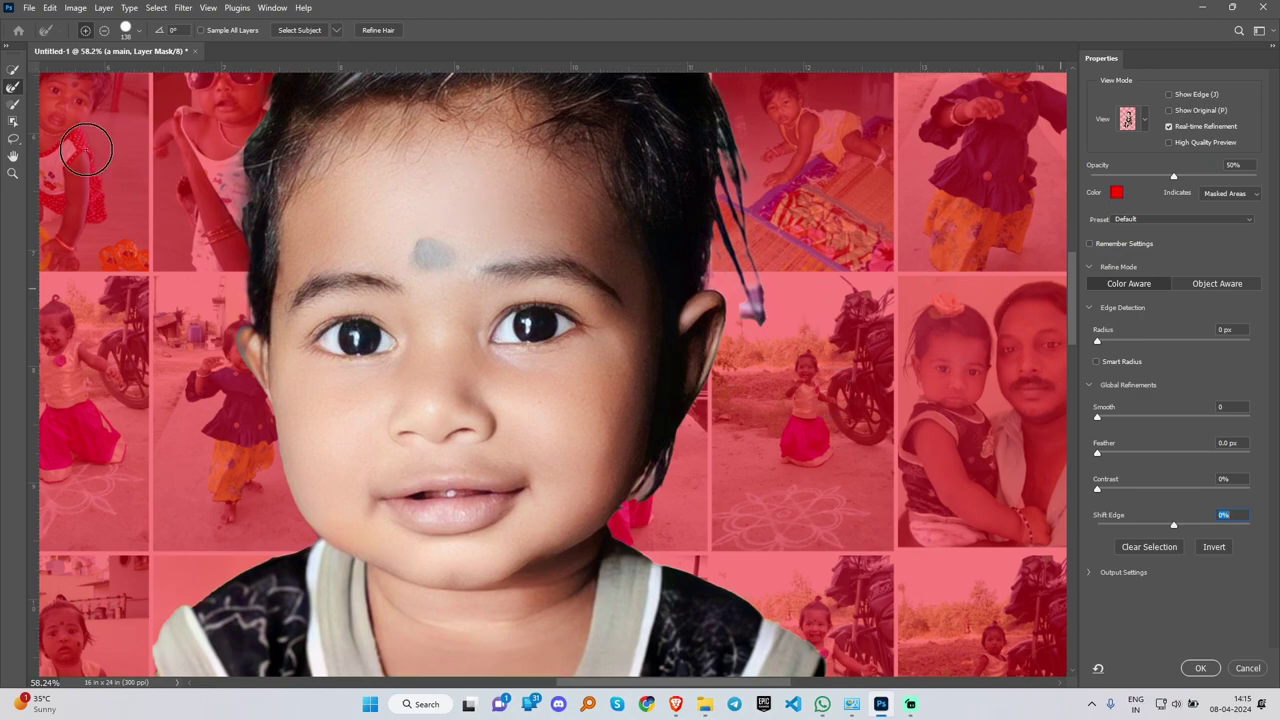
mouse_move(769, 289)
mouse_down()
mouse_move(768, 330)
mouse_move(773, 259)
mouse_move(783, 291)
mouse_move(768, 289)
mouse_move(770, 344)
mouse_up()
drag(222, 298, 246, 96)
click(12, 104)
mouse_move(257, 246)
mouse_down()
mouse_move(274, 171)
mouse_move(233, 410)
mouse_up()
click(1199, 668)
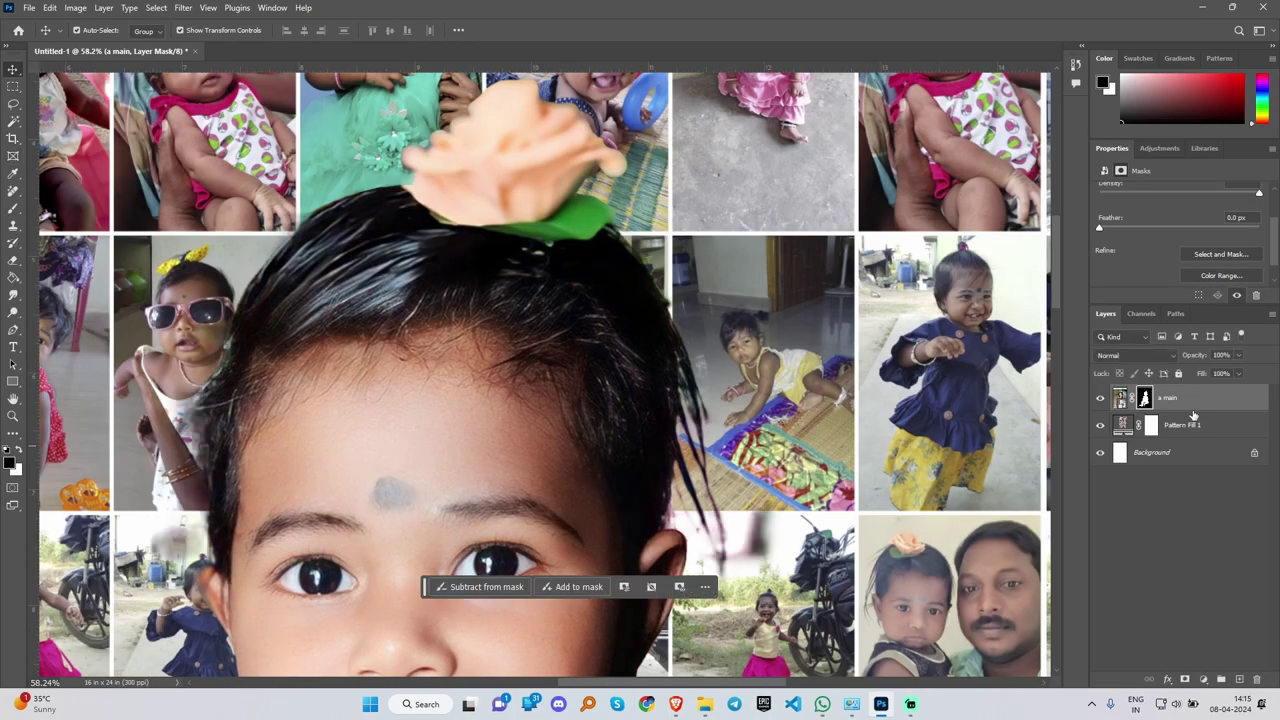
key(b)
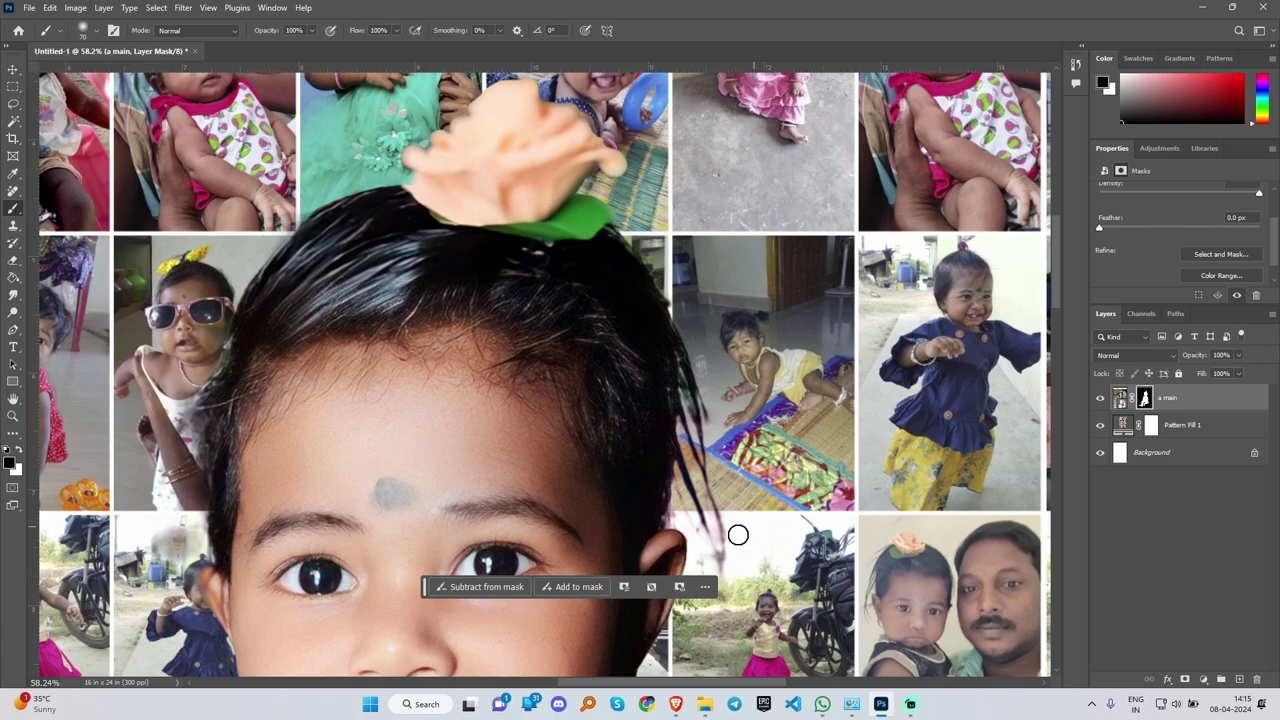
Step: Enlarge the masked child slightly and position it over the collage, using a vertical guide at the document's middle
key(ctrl+0)
key(v)
click(471, 287)
drag(470, 287, 454, 244)
key(ctrl+space)
drag(535, 250, 487, 488)
key(Return)
click(731, 326)
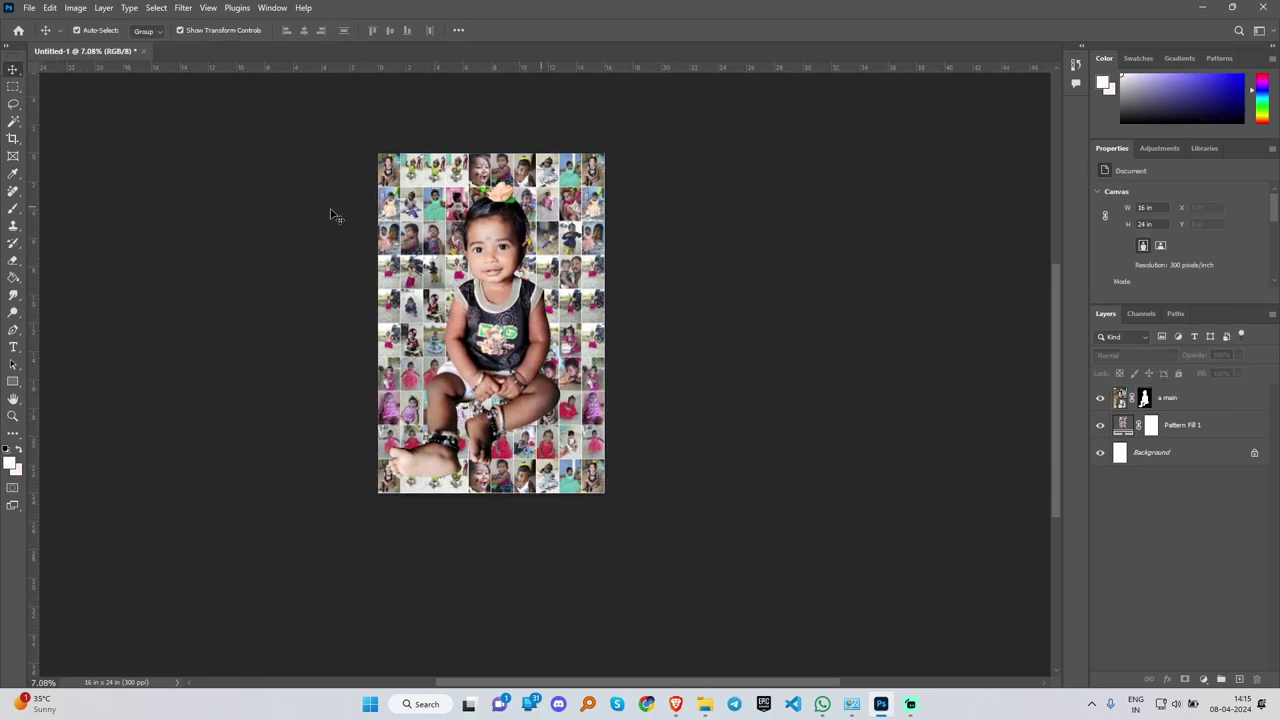
drag(34, 188, 491, 166)
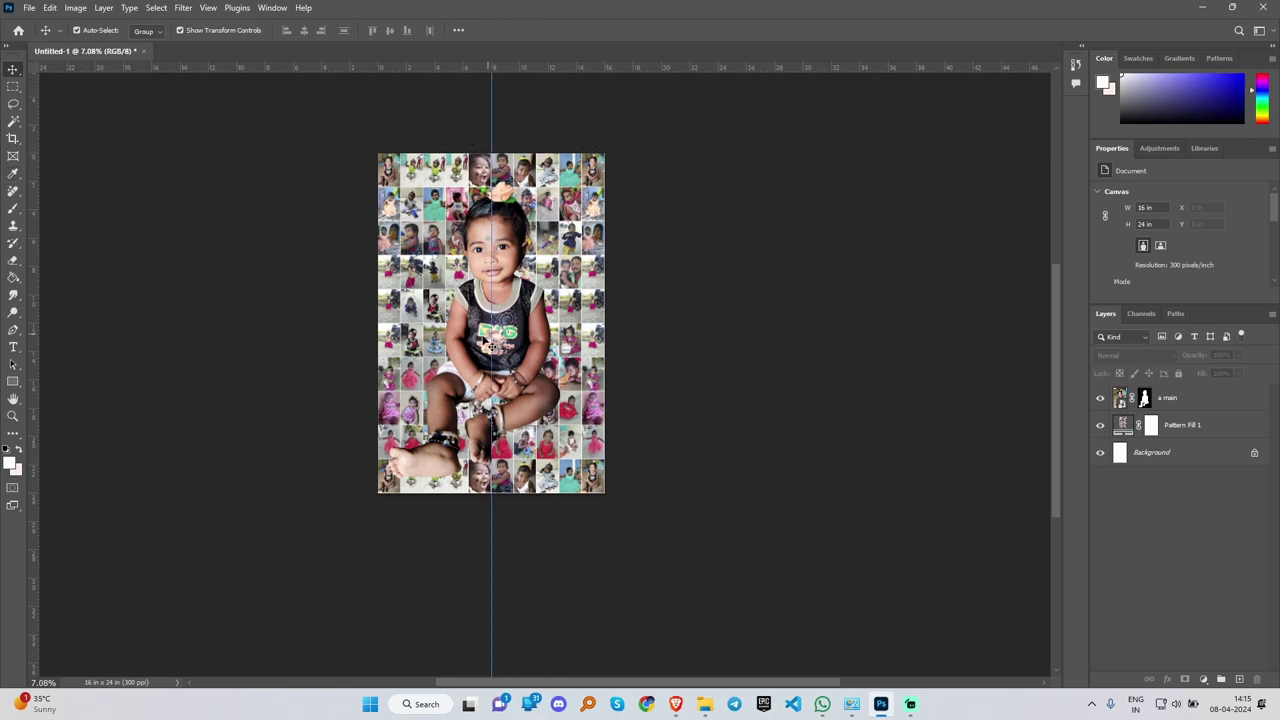
click(503, 262)
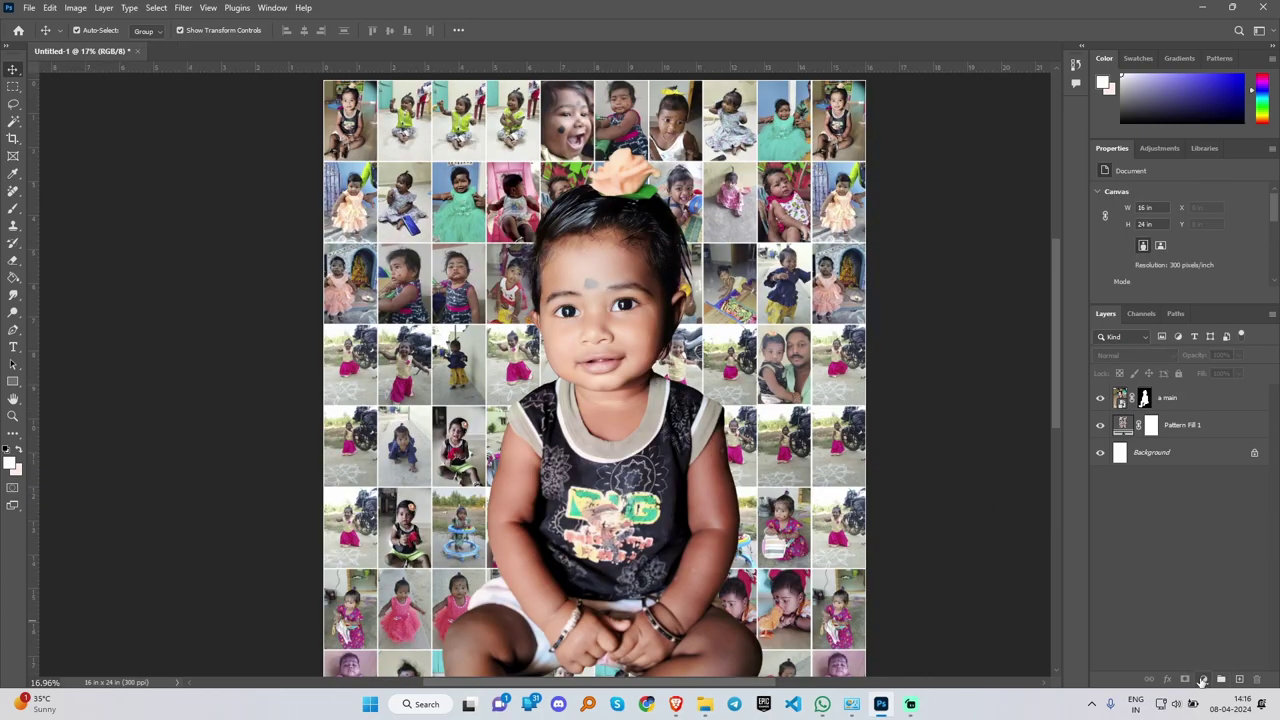
Step: Add a Curves adjustment layer above the a main layer and clip it to that layer
click(1203, 679)
click(1200, 507)
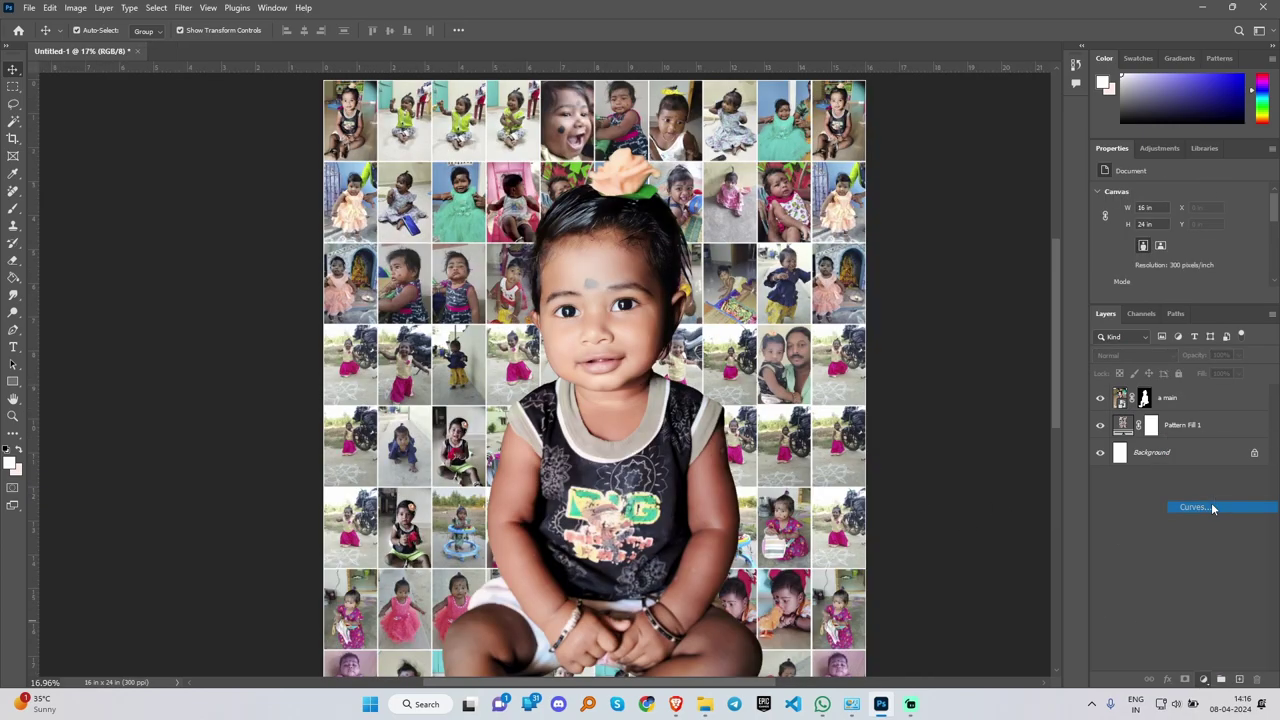
click(1125, 398)
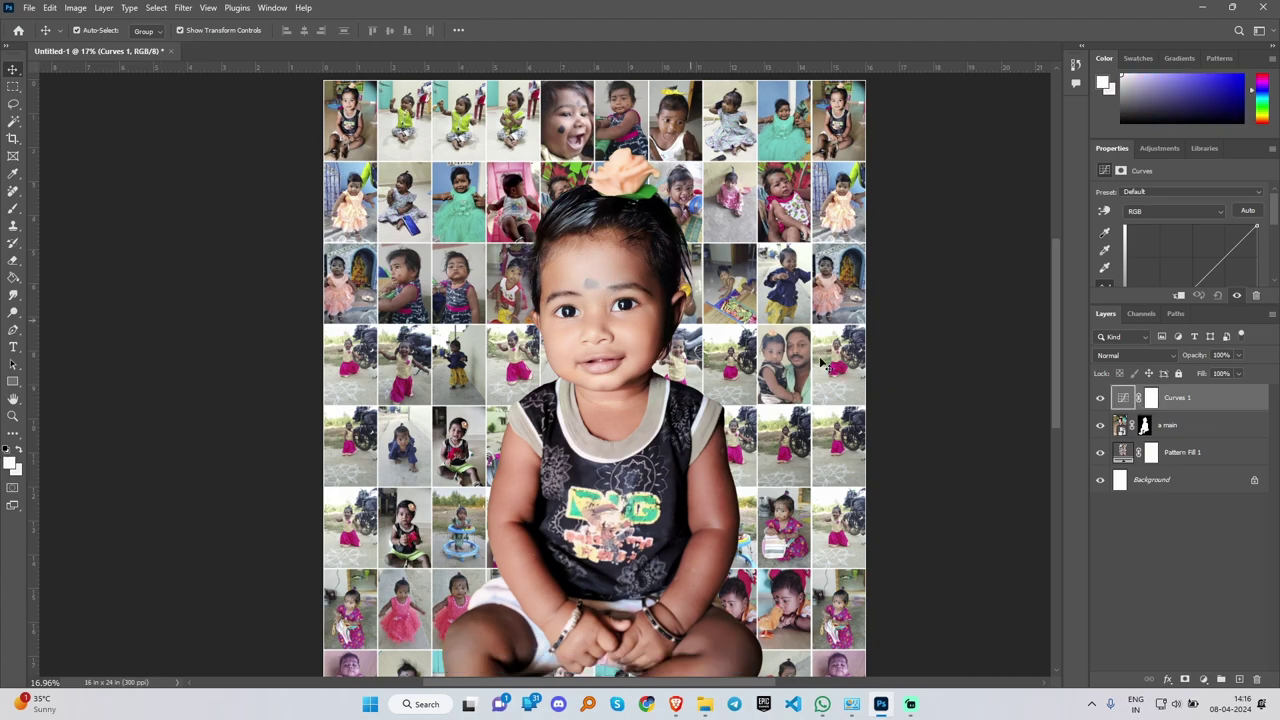
alt+click(1194, 410)
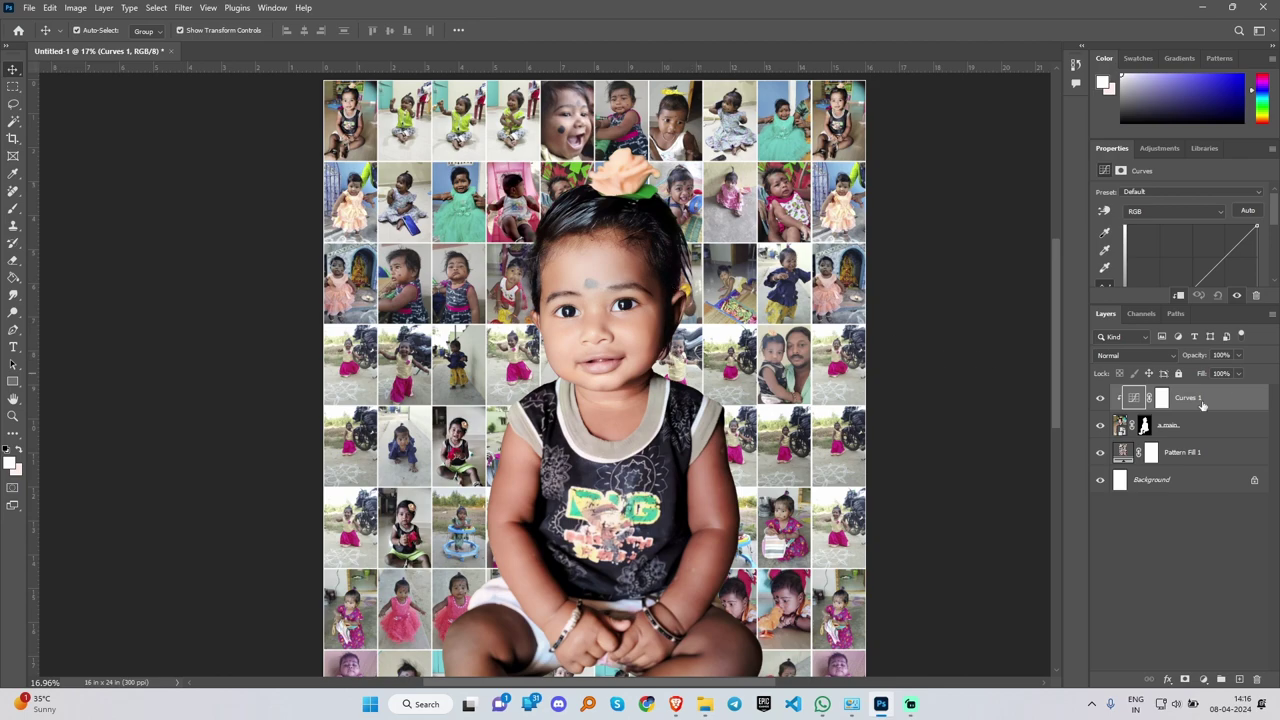
Step: Sample the highlight on the child's nose as the Curves white point and the dark pupil as the black point
drag(1216, 265, 1213, 457)
key(ctrl+z)
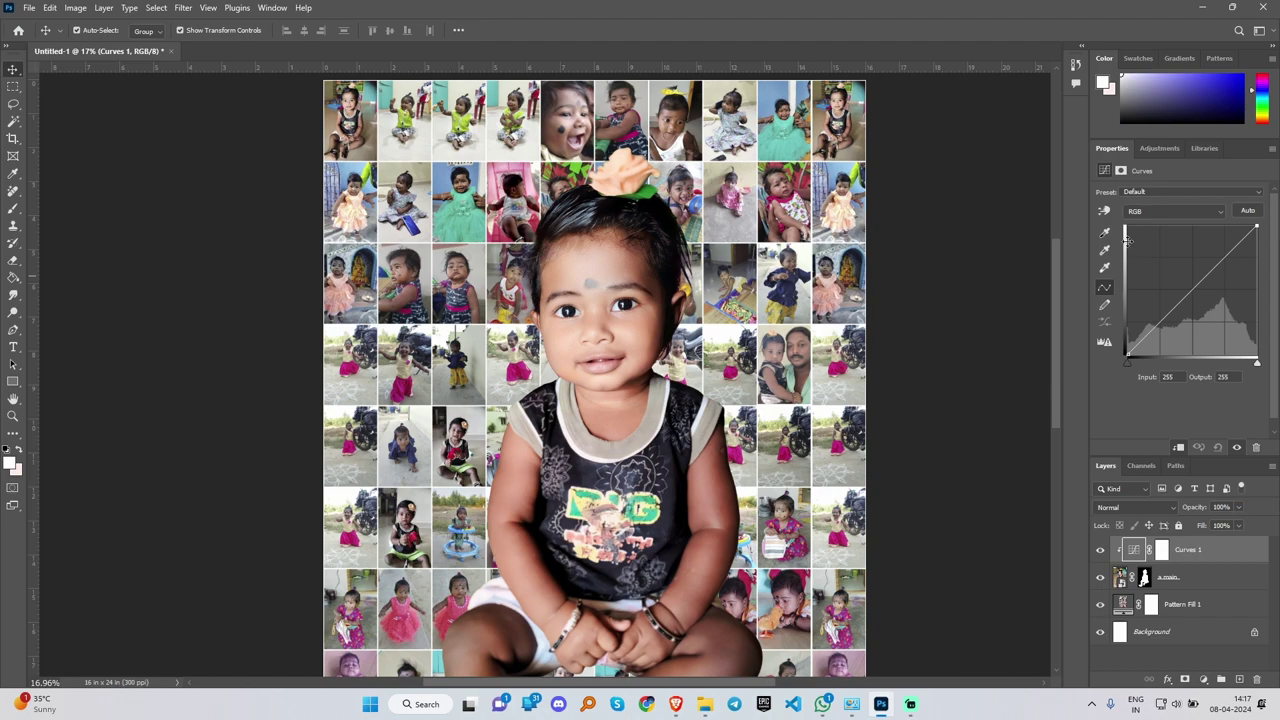
key(z)
drag(615, 308, 683, 358)
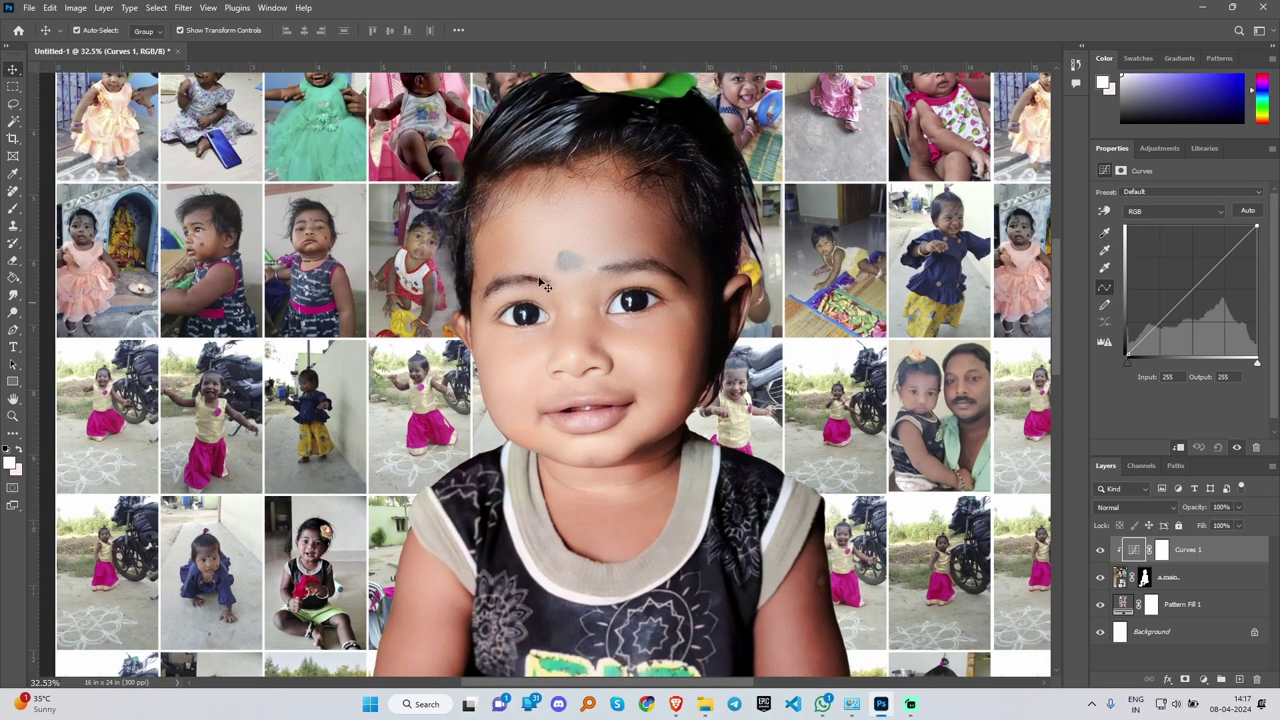
click(1106, 269)
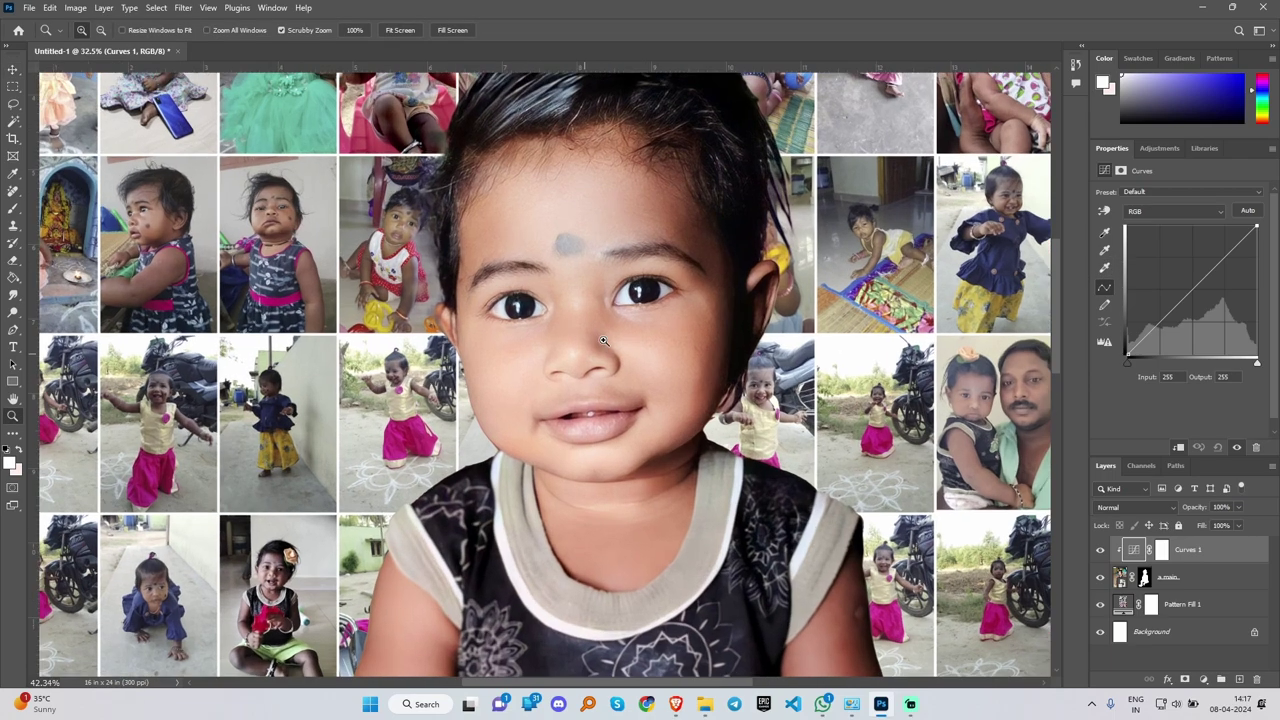
drag(605, 330, 620, 300)
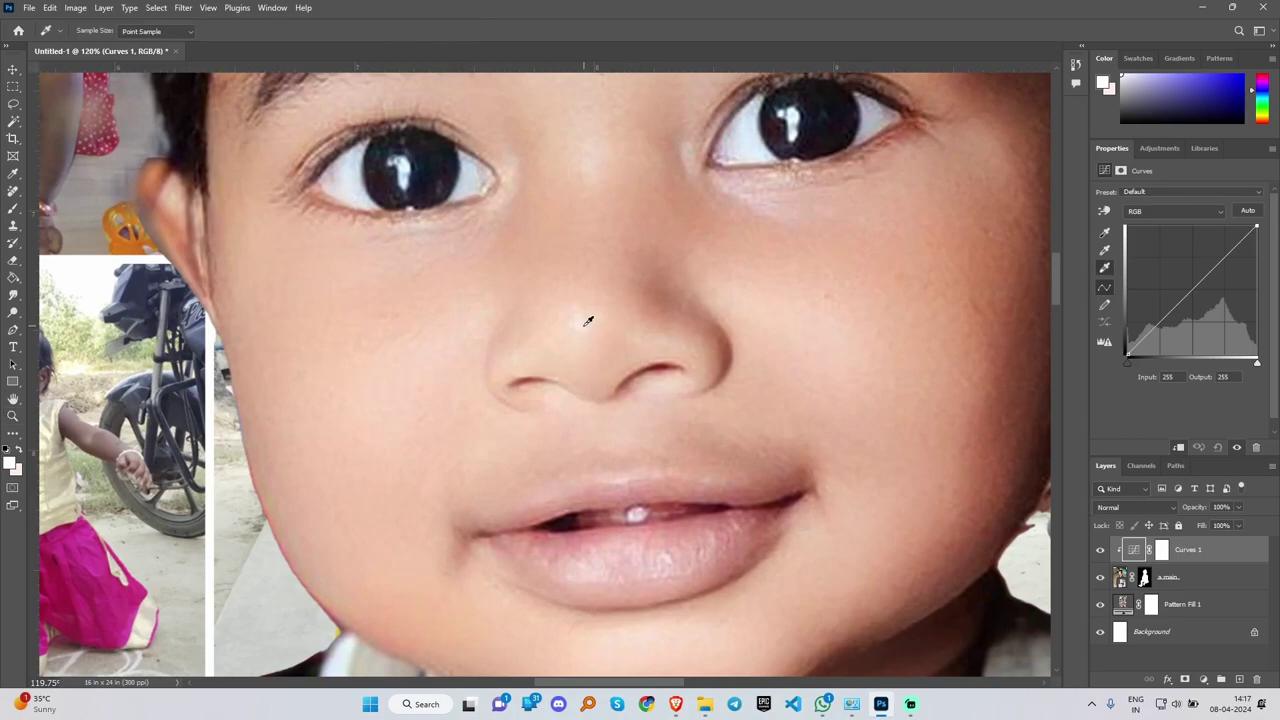
click(585, 320)
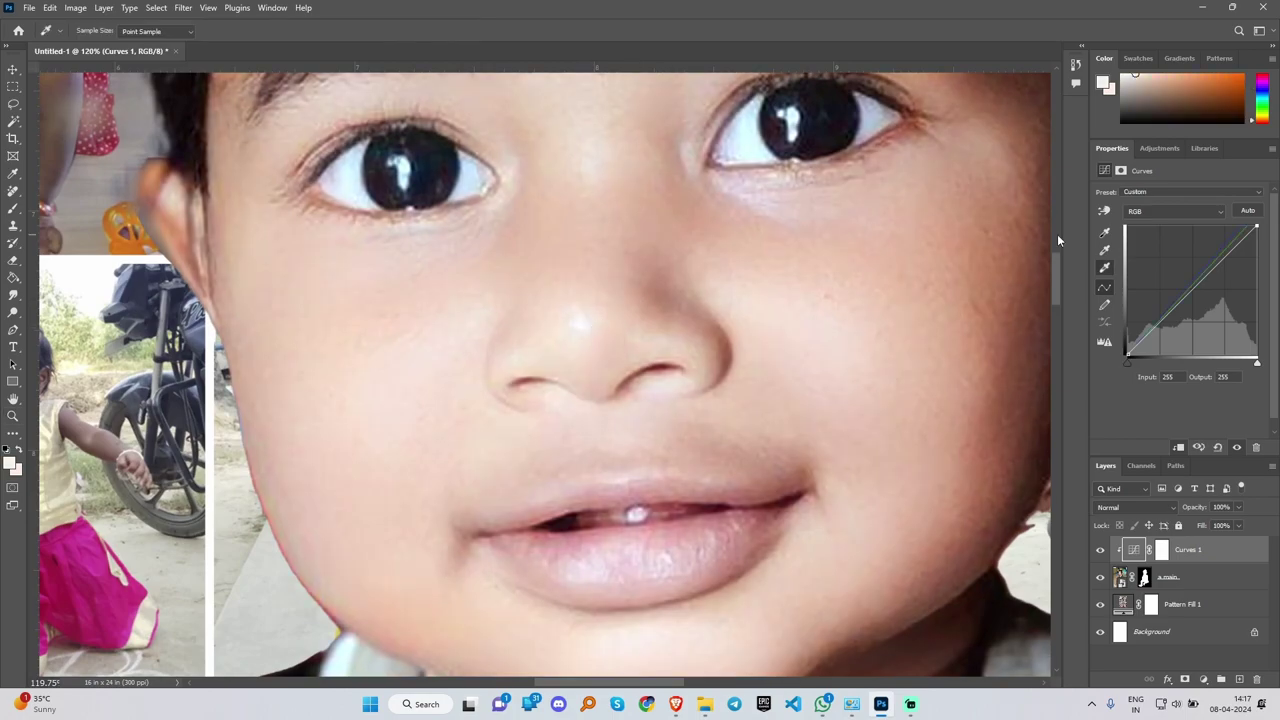
click(1106, 234)
click(809, 135)
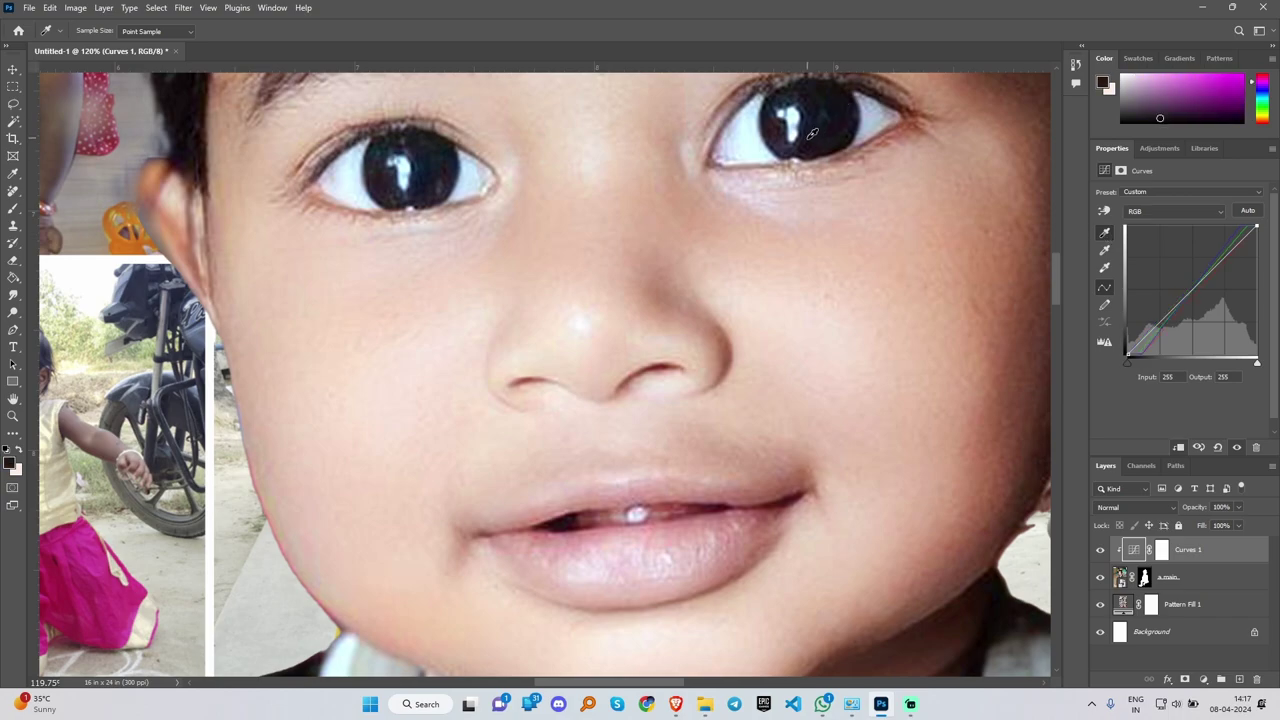
Step: Inspect the color-corrected face up close, then compare the child with and without the Curves 1 adjustment
scroll(826, 134, up, 2)
drag(826, 134, 767, 317)
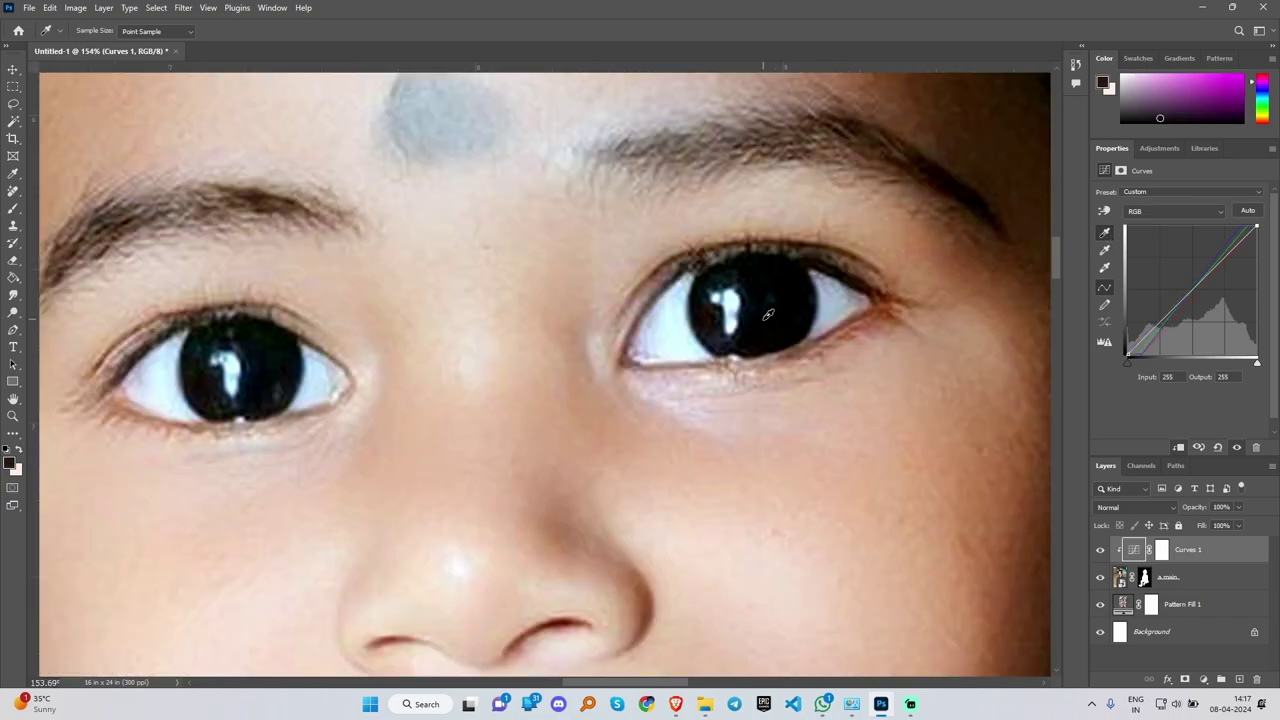
key(ctrl+0)
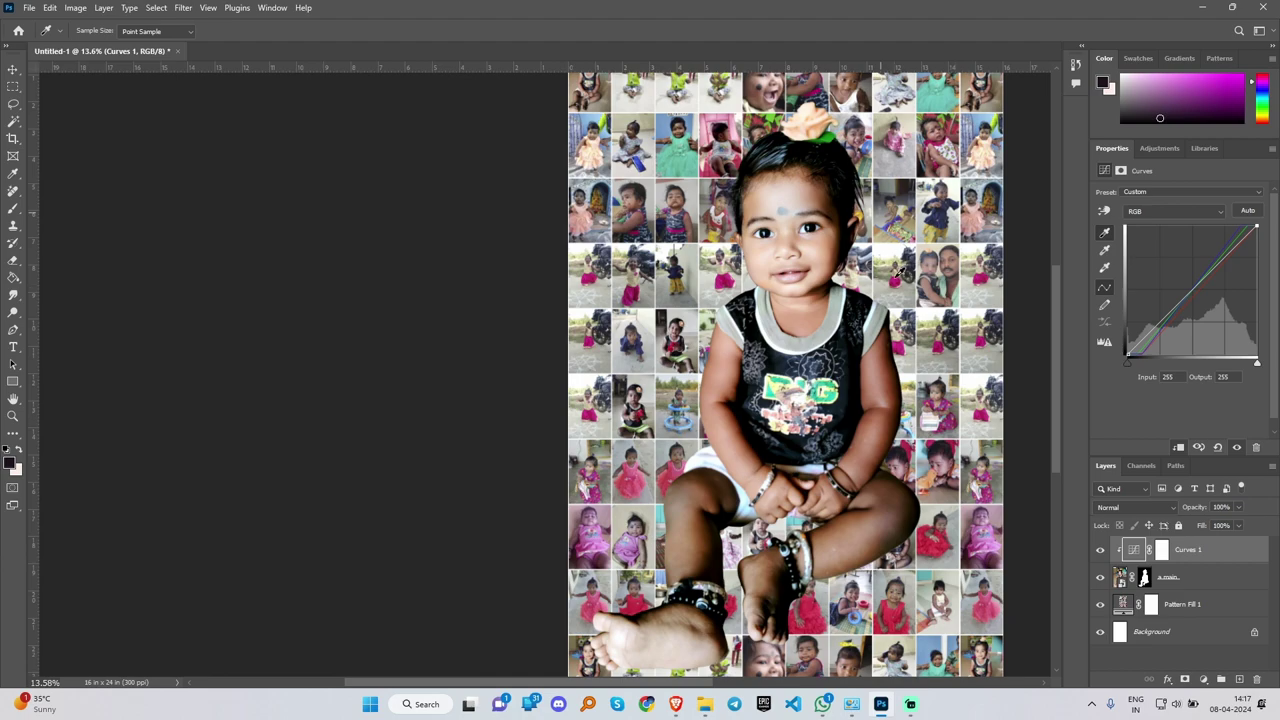
click(1100, 549)
click(1100, 549)
click(1100, 549)
click(1100, 549)
click(1100, 549)
click(1099, 551)
click(1099, 551)
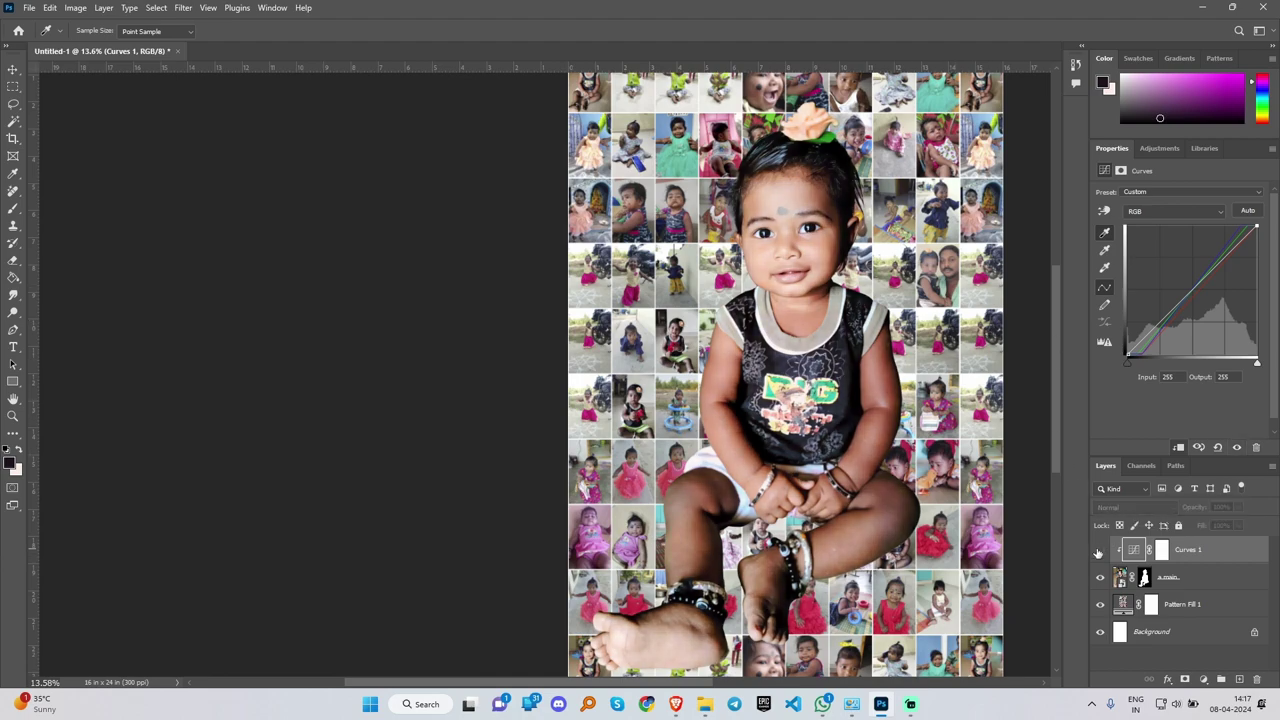
click(1099, 551)
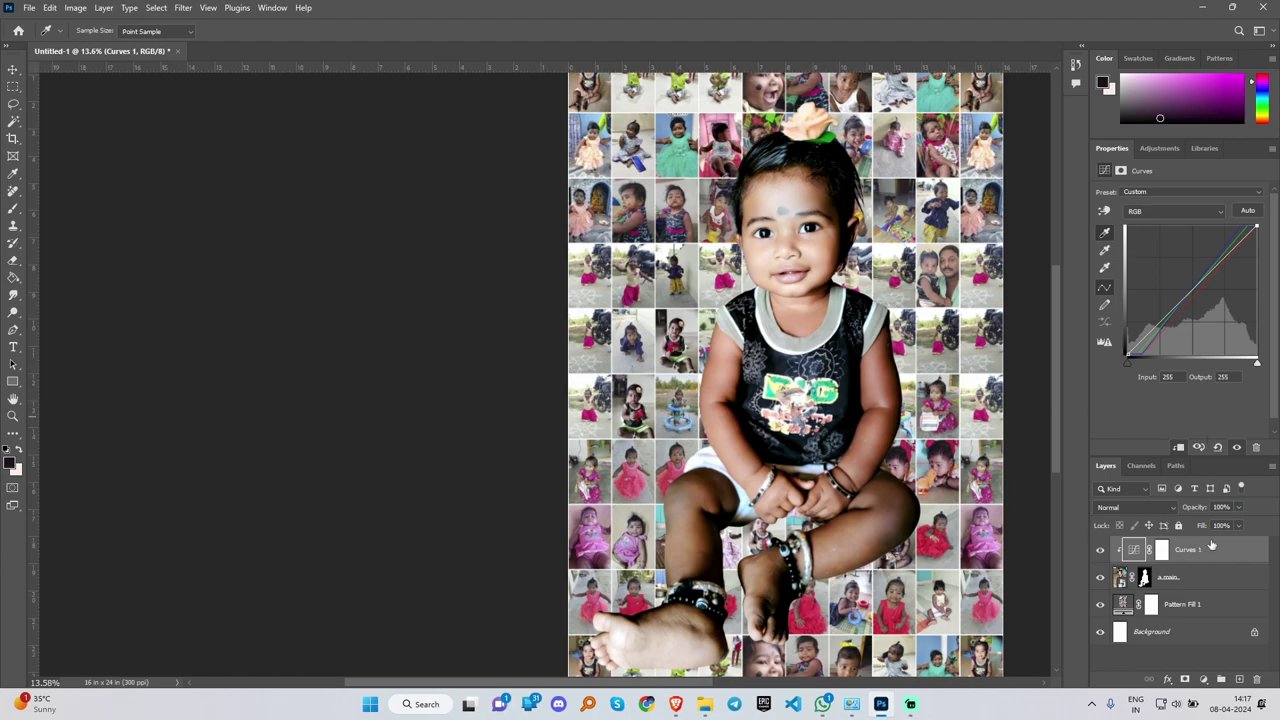
Step: Brighten the child's midtones slightly with a curve point at input 127 and output 131
drag(1193, 284, 1191, 291)
mouse_move(1129, 353)
mouse_down()
mouse_move(1108, 338)
mouse_move(1127, 355)
mouse_up()
drag(1191, 291, 1191, 287)
Step: Add a Vibrance adjustment layer above Curves 1 and set its vibrance to +49
click(1203, 679)
click(1214, 531)
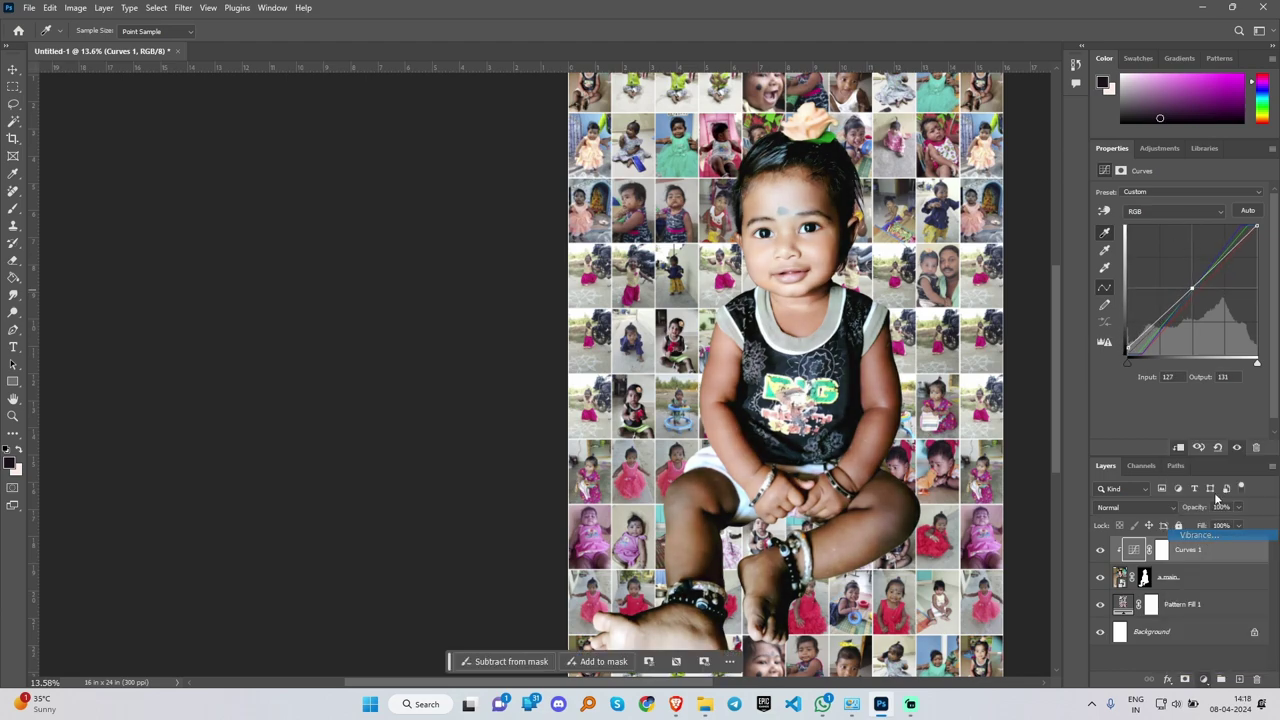
mouse_move(1213, 212)
mouse_down()
mouse_move(1180, 211)
mouse_move(1221, 217)
mouse_up()
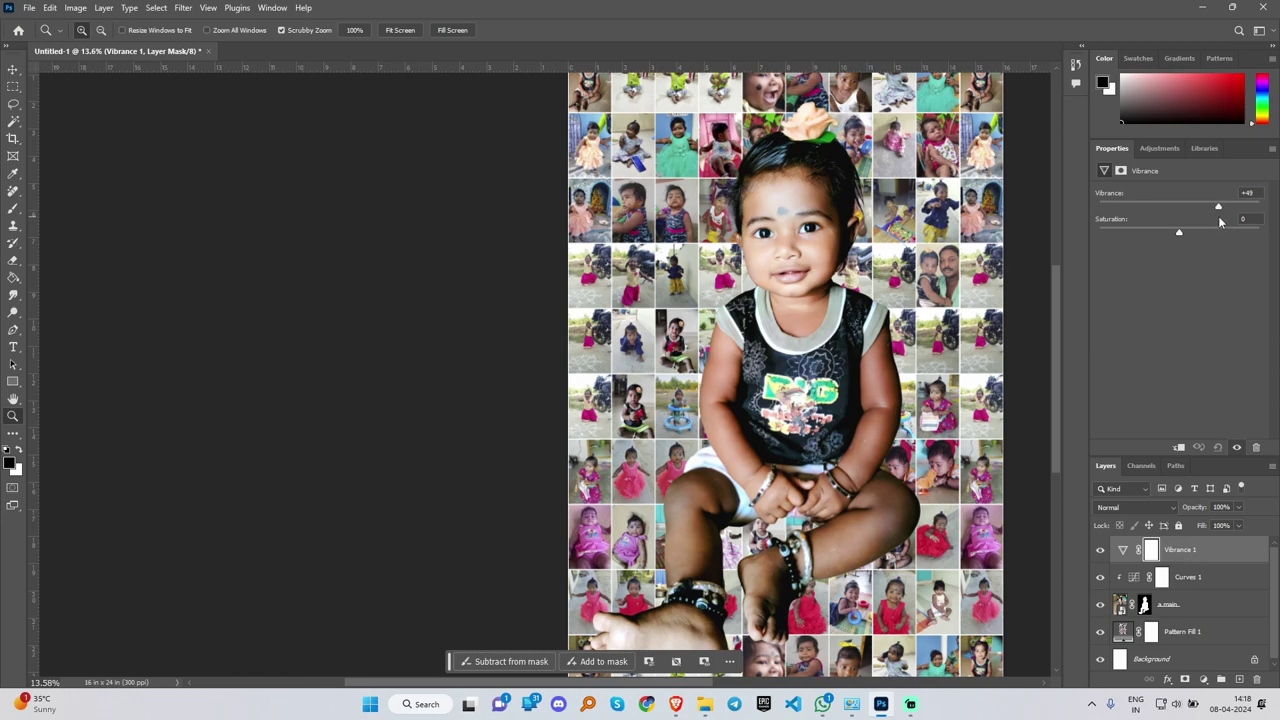
Step: Merge the Curves 1 adjustment into the child photo layer and duplicate the merged layer
click(1188, 580)
key(ctrl+e)
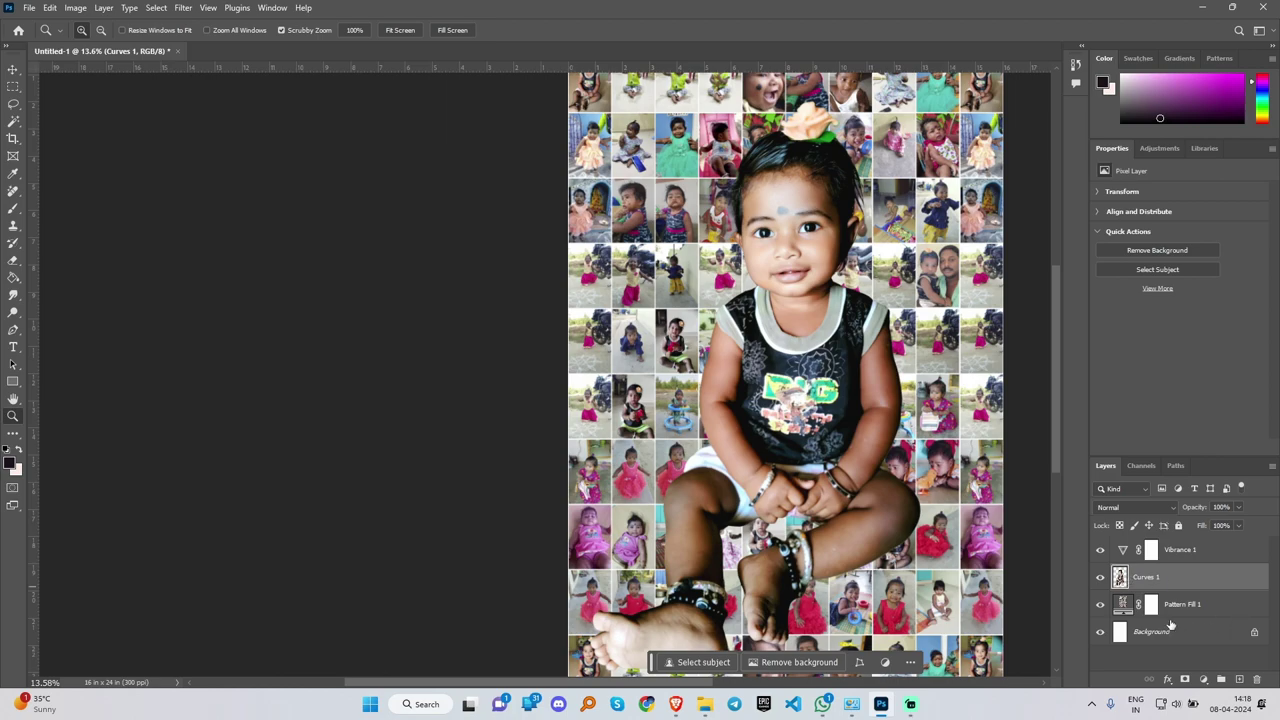
key(alt)
drag(1186, 582, 1192, 574)
Step: Try the Hard Light blend mode on the lower child layer, checking it with the copy above temporarily hidden
click(1170, 604)
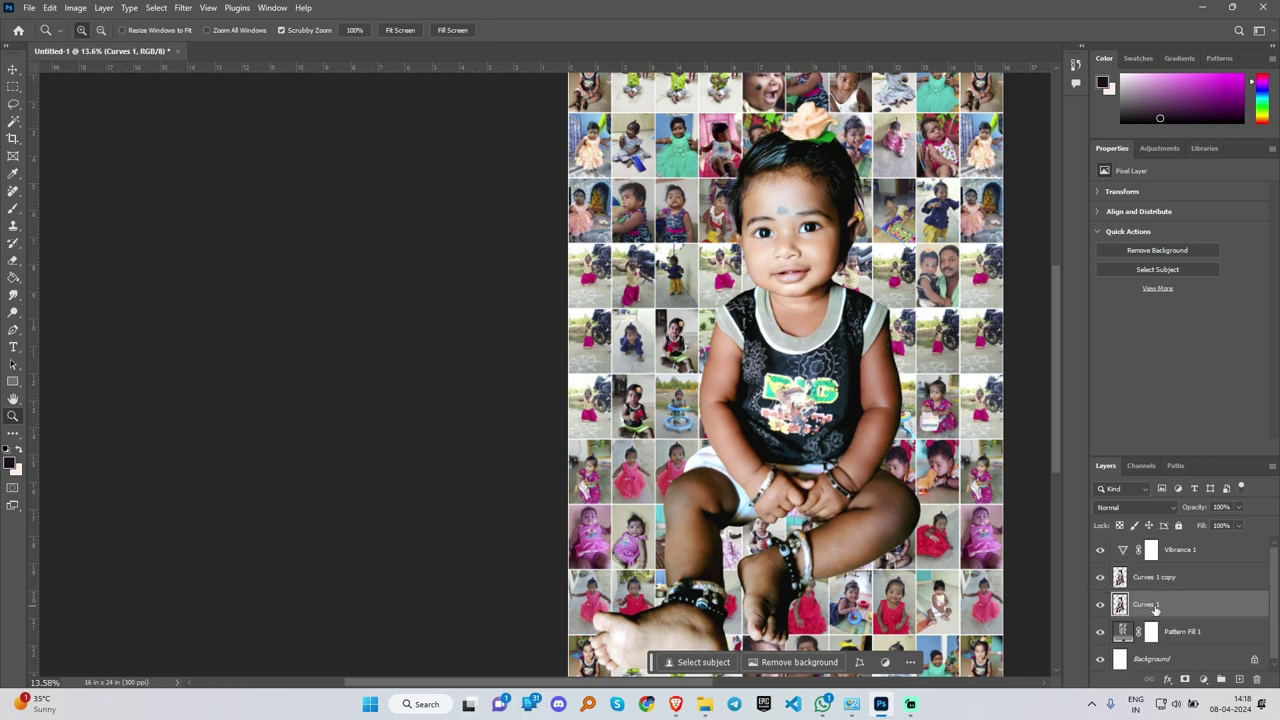
click(1149, 509)
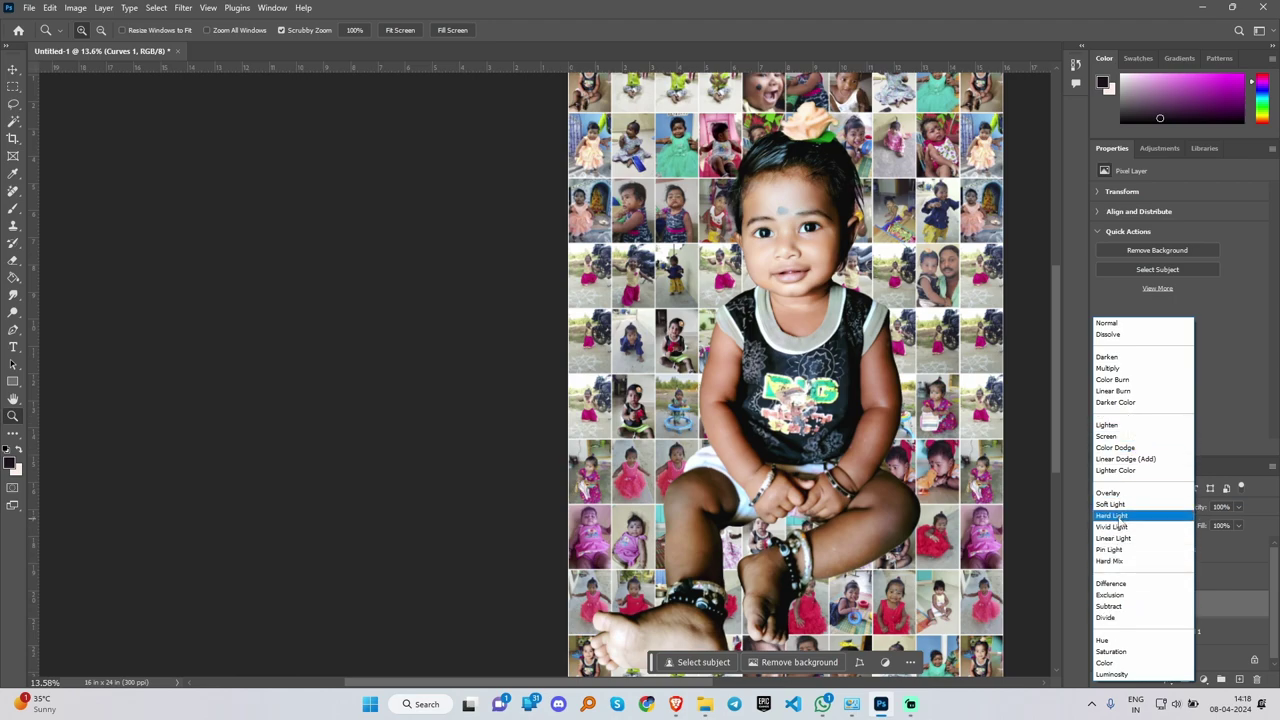
click(1117, 517)
click(1100, 578)
click(1124, 582)
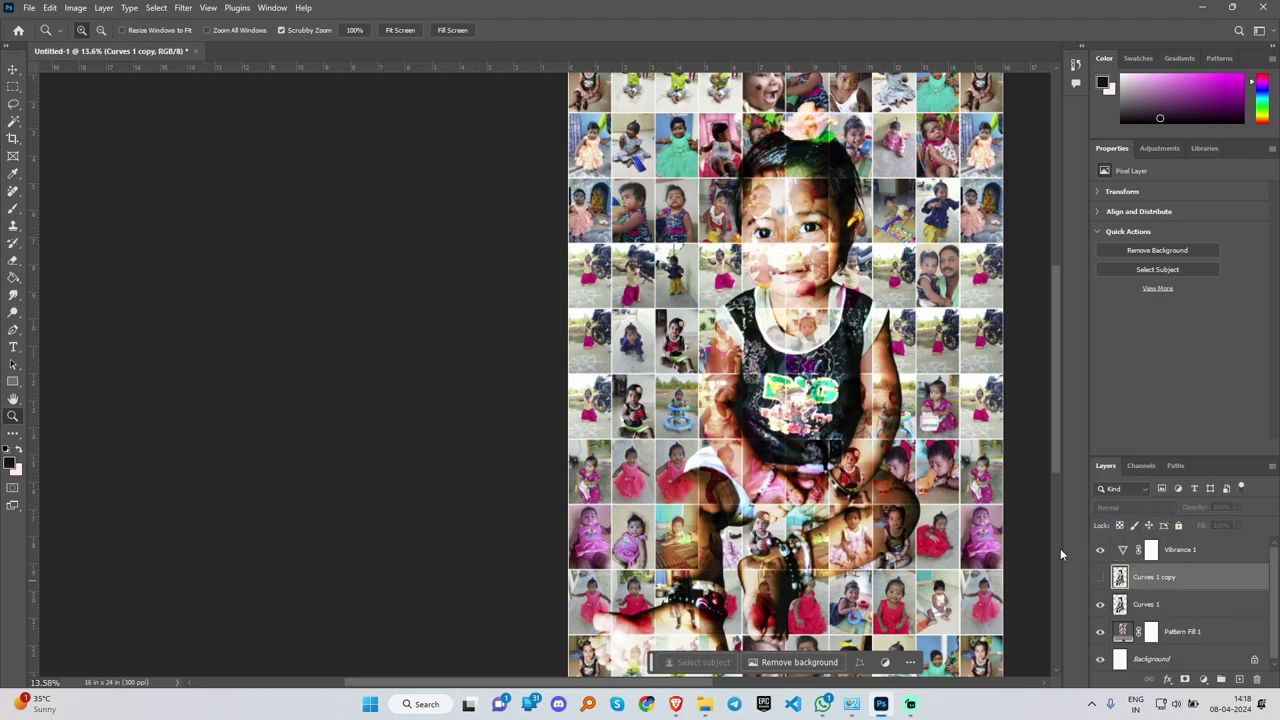
drag(838, 370, 815, 376)
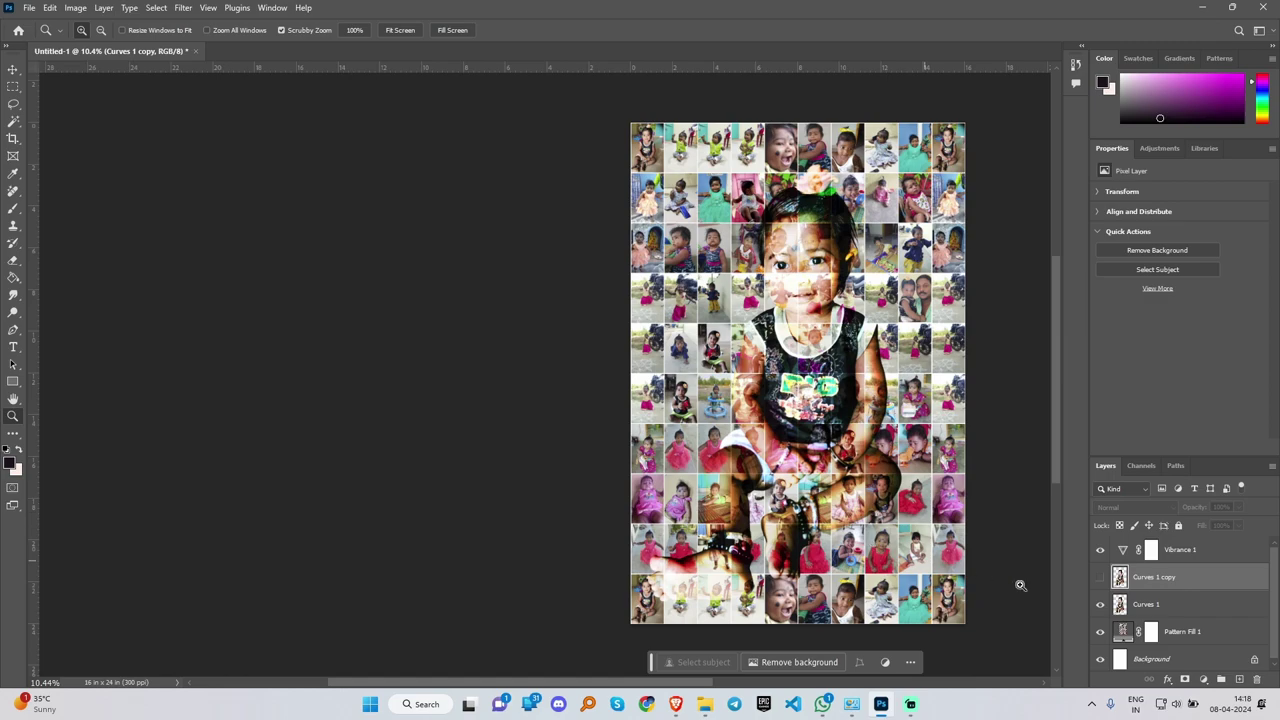
click(1101, 578)
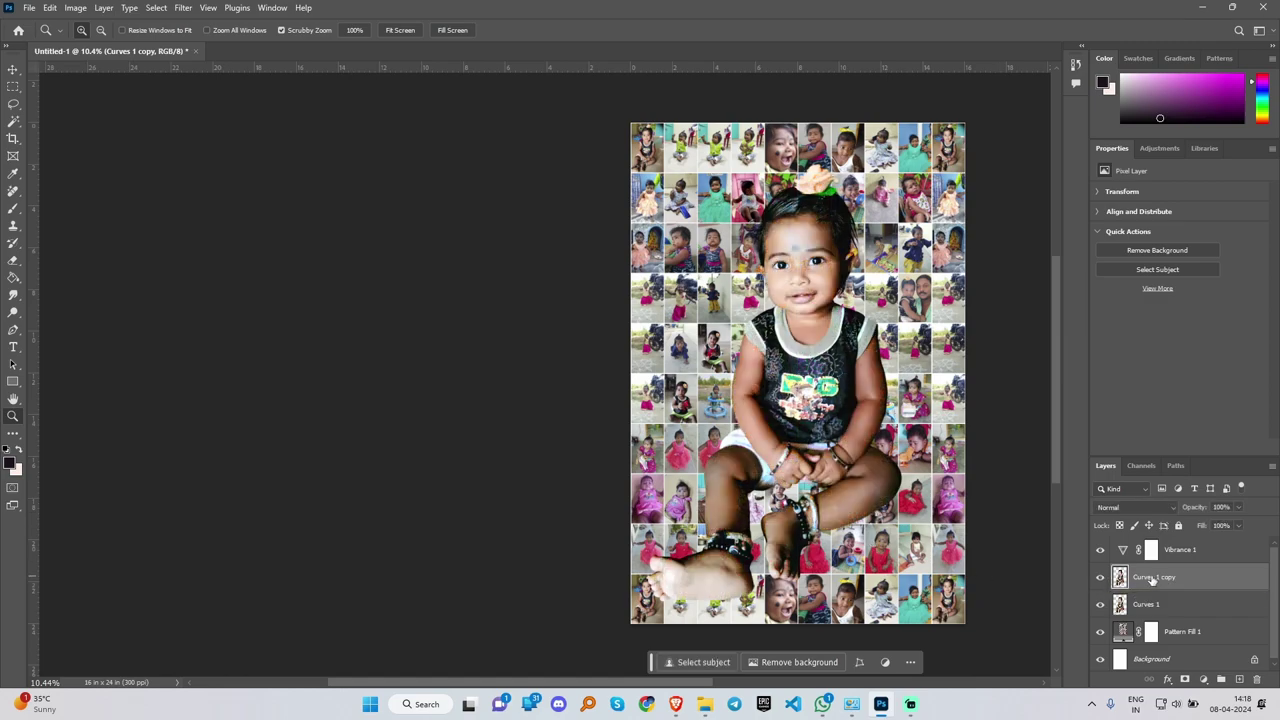
Step: Add a layer mask to Curves 1 copy and paint out the child's body with a soft round 1811 px black brush
click(1185, 679)
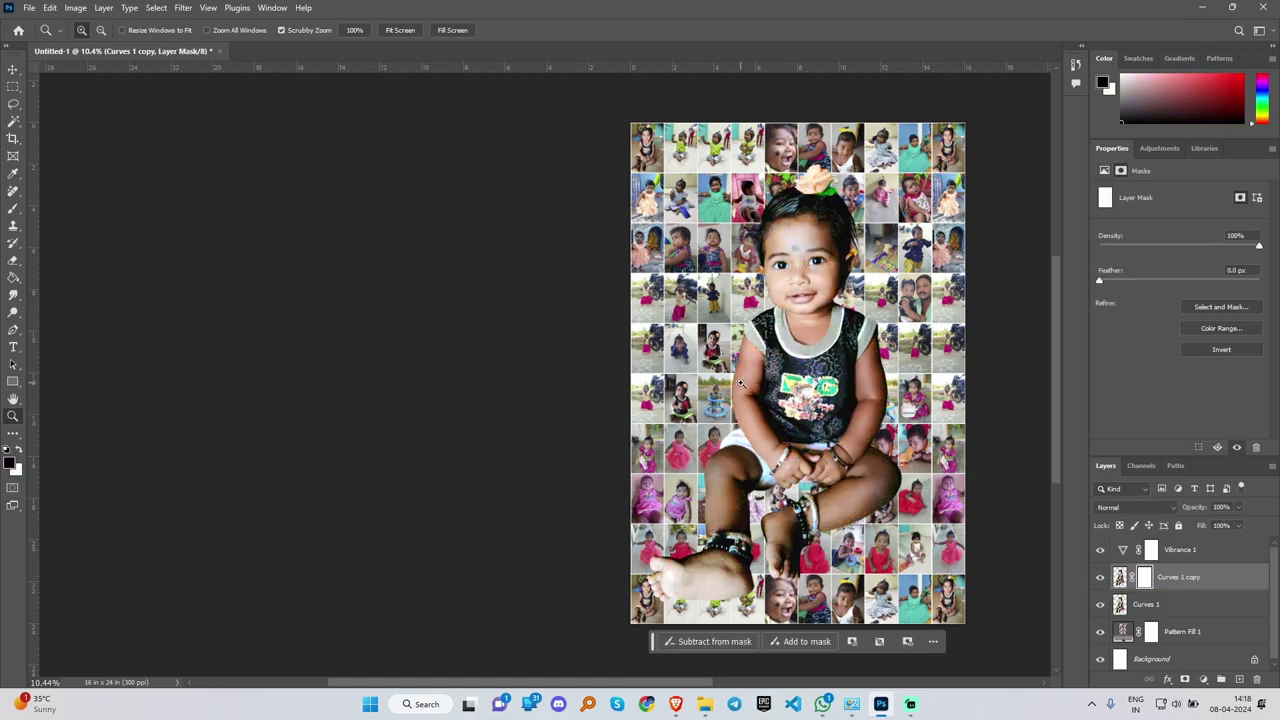
click(15, 210)
right_click(816, 362)
click(951, 395)
click(961, 396)
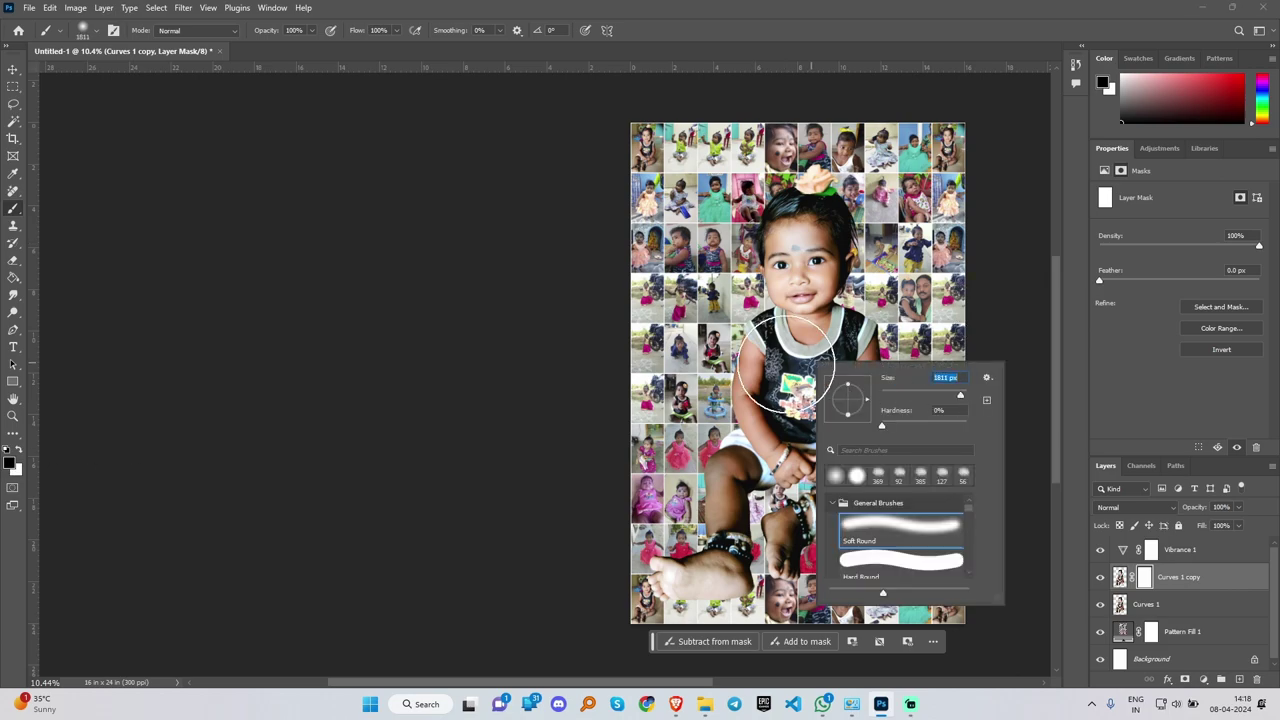
mouse_move(788, 392)
mouse_down()
mouse_move(779, 469)
mouse_move(793, 468)
mouse_move(798, 443)
mouse_move(739, 516)
mouse_move(719, 574)
mouse_move(689, 575)
mouse_move(759, 567)
mouse_move(830, 432)
mouse_up()
scroll(830, 358, up, 5)
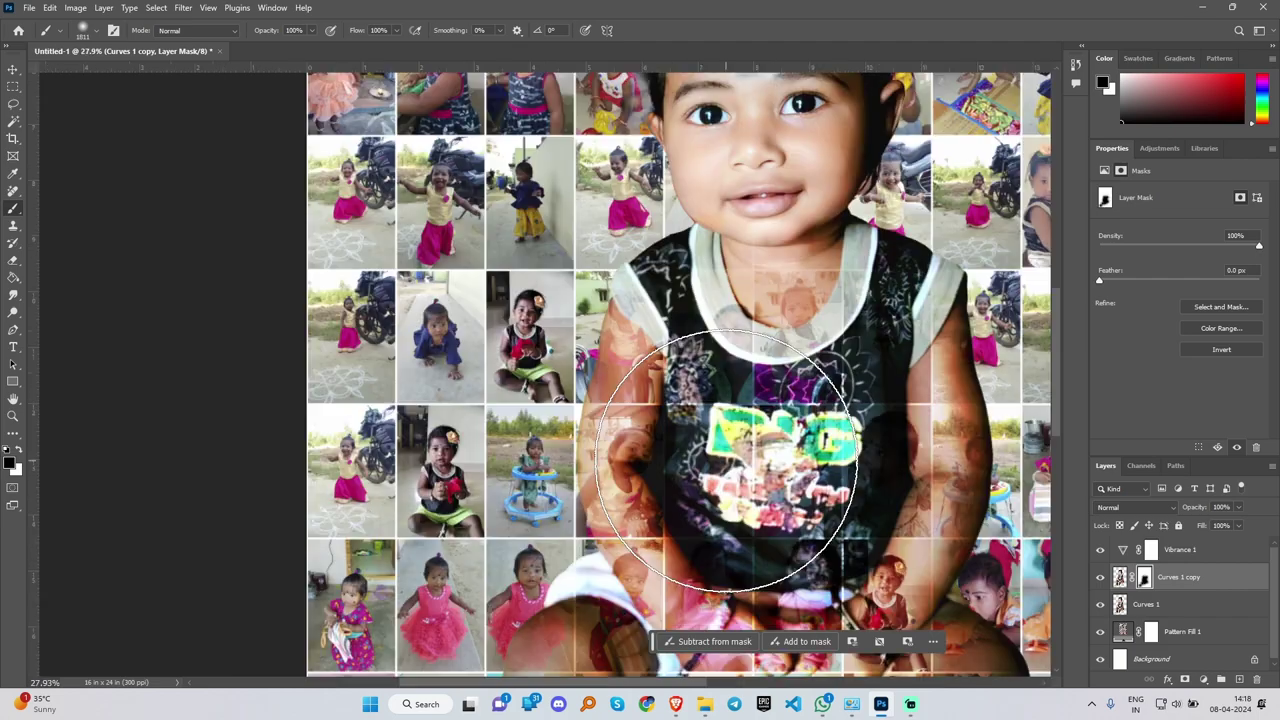
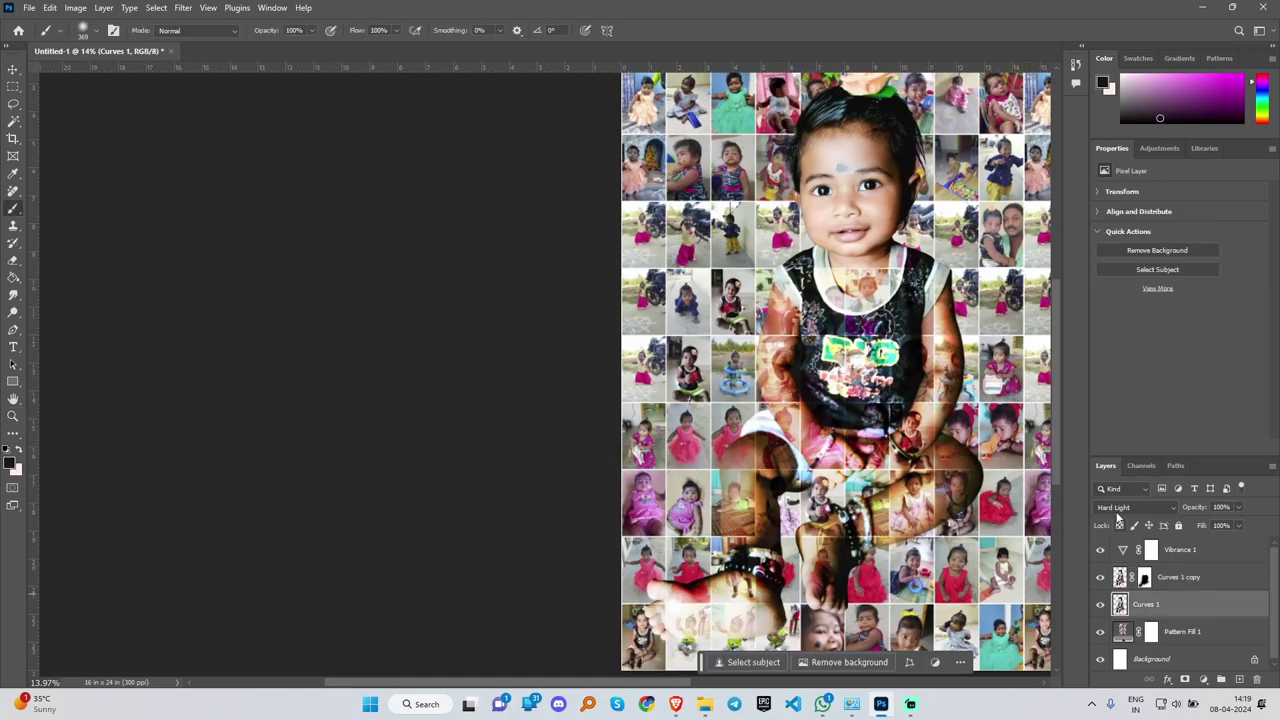
Step: Set the lower Curves 1 layer's blend mode to Normal and its opacity to 55%
click(1120, 508)
click(1117, 323)
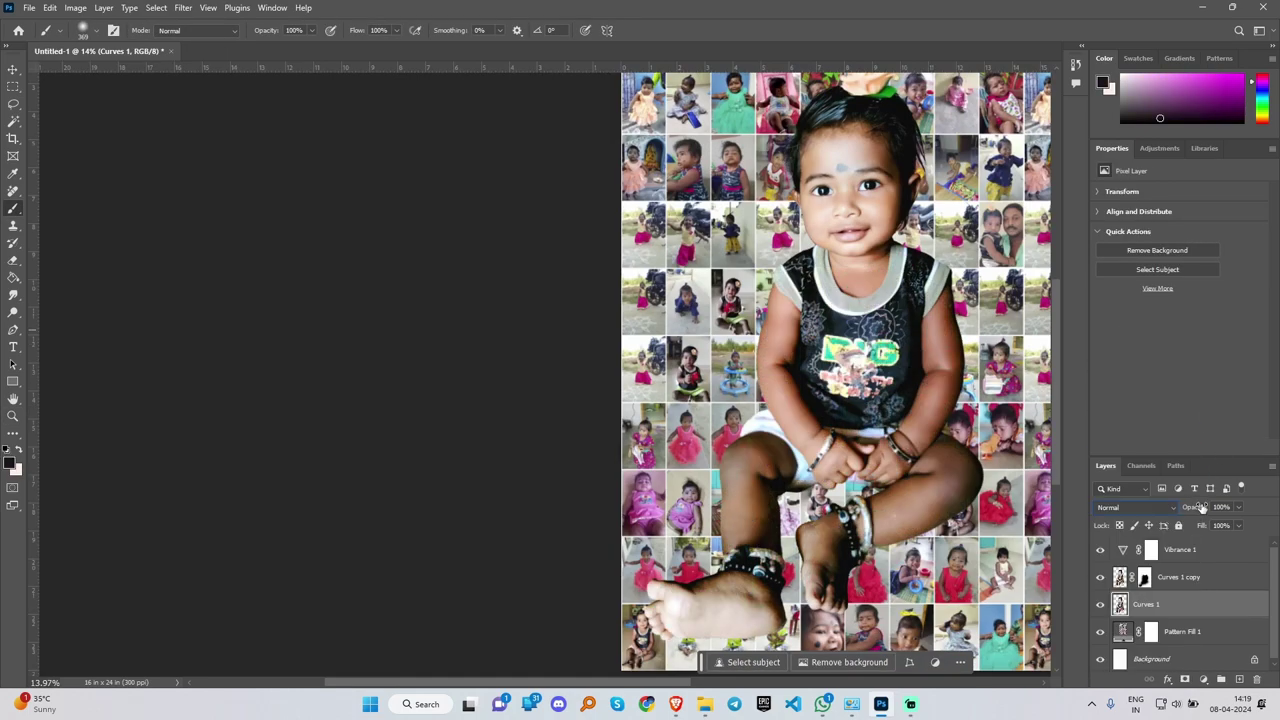
drag(1201, 507, 1170, 534)
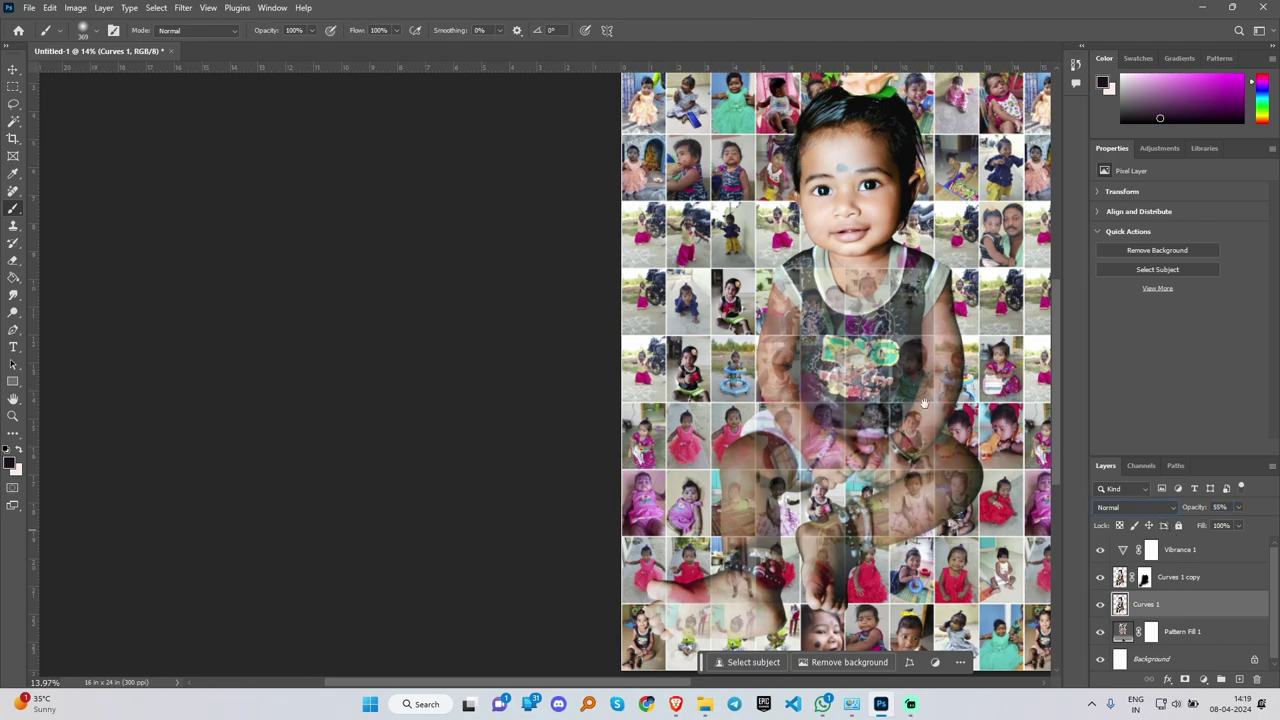
Step: Examine how the collage photos show through the child's semi-transparent body
drag(924, 403, 662, 364)
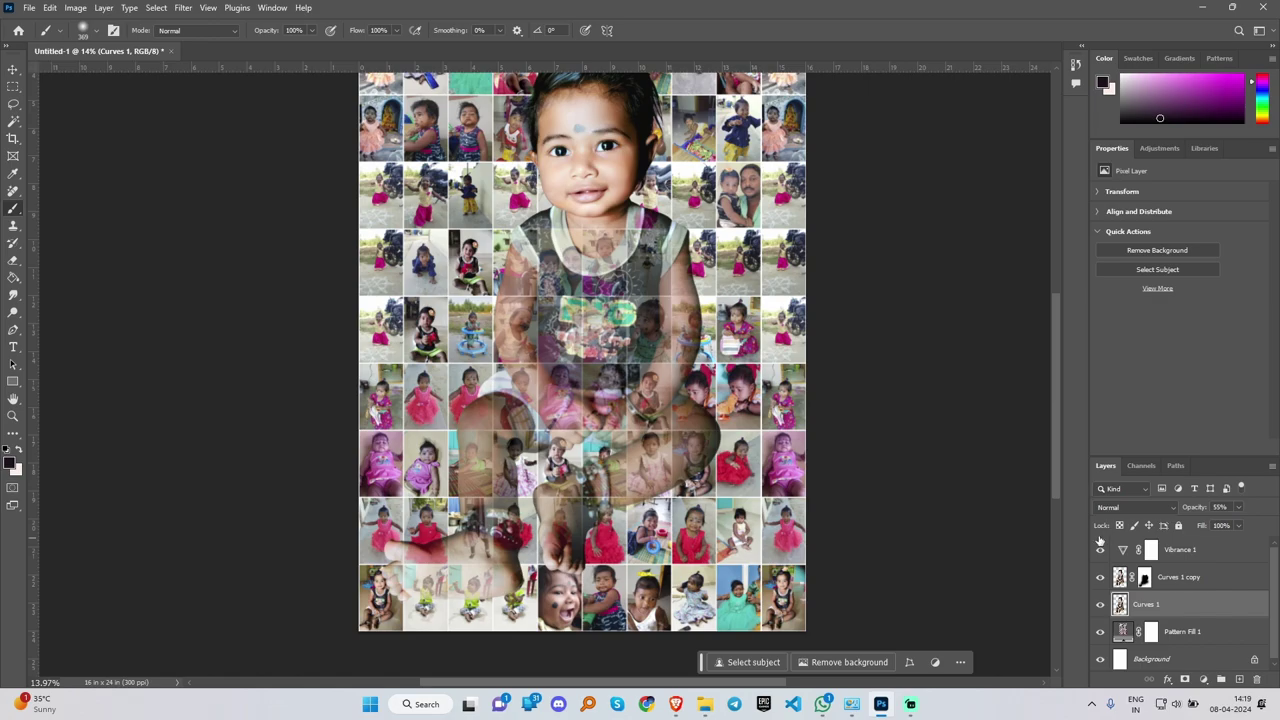
key(z)
mouse_move(608, 375)
mouse_down()
mouse_move(630, 390)
mouse_move(575, 406)
mouse_move(600, 346)
mouse_up()
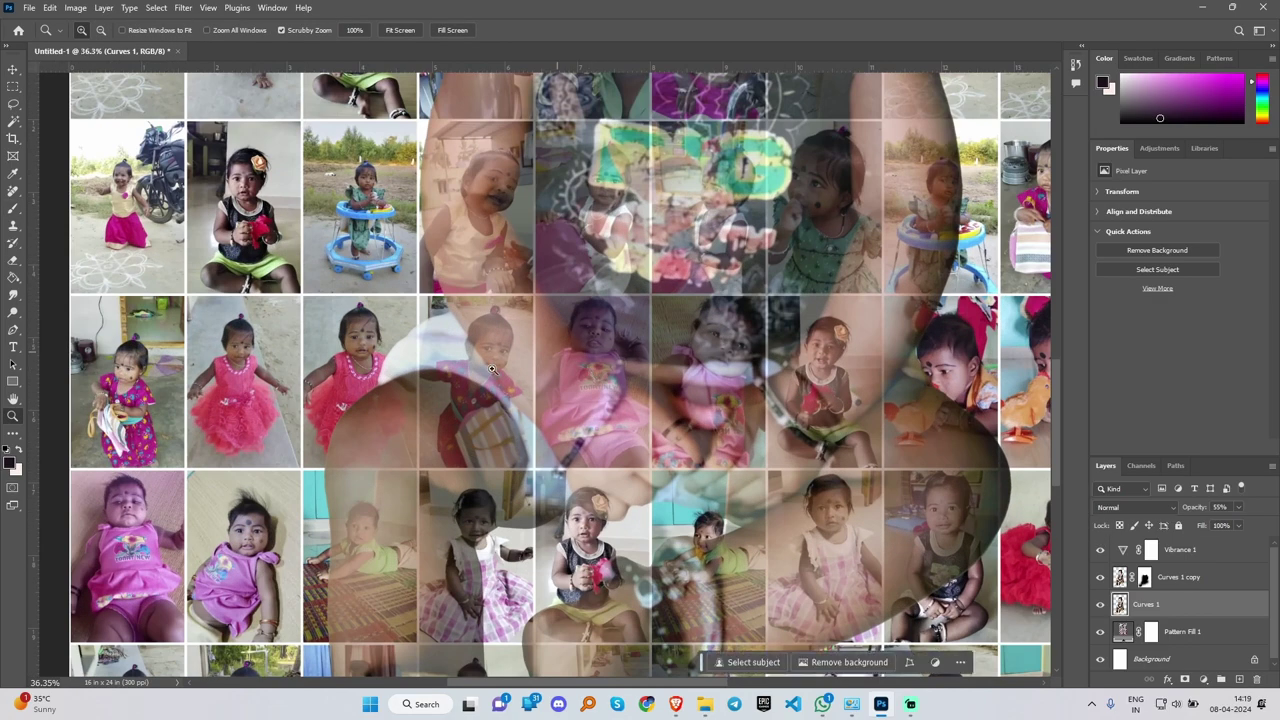
drag(769, 399, 722, 405)
key(b)
drag(798, 264, 733, 383)
key(z)
mouse_move(733, 325)
mouse_down()
mouse_move(786, 286)
mouse_move(698, 350)
mouse_up()
key(b)
Step: Adjust the shadow and midtone input levels of the Curves 1 copy layer with Levels
click(1166, 572)
key(ctrl+l)
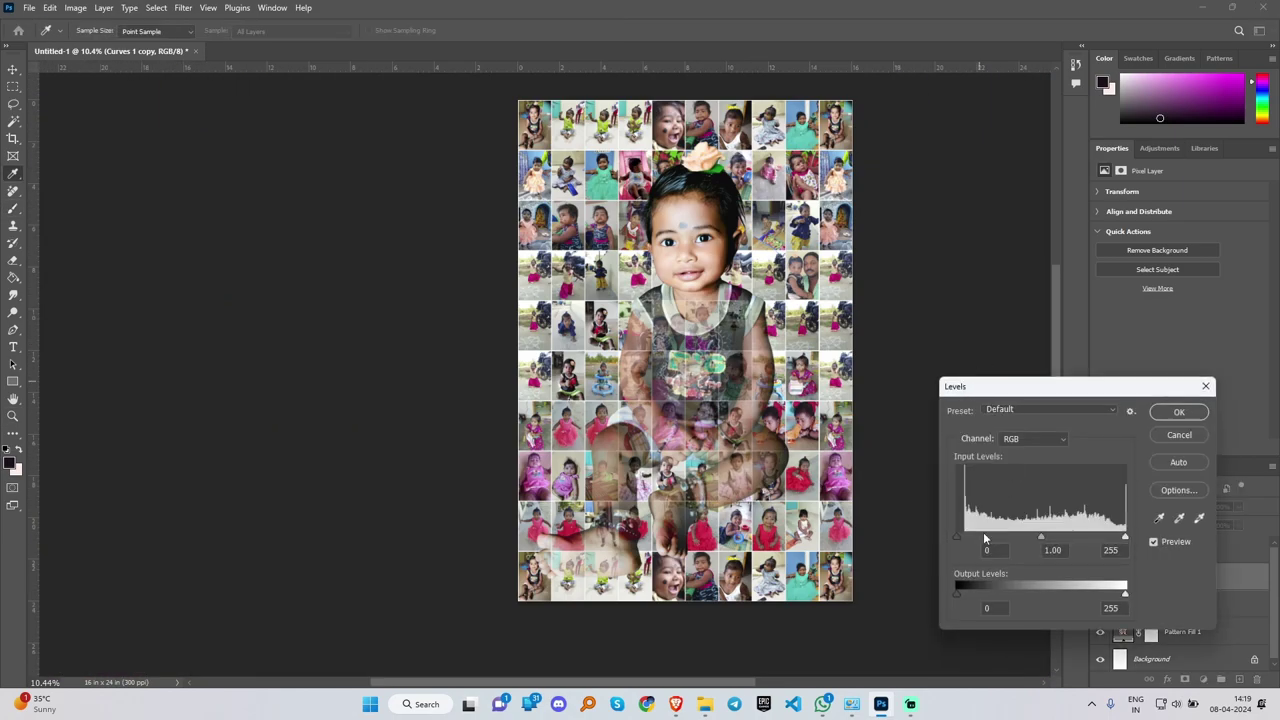
drag(959, 537, 938, 539)
mouse_move(1038, 538)
mouse_down()
mouse_move(1020, 536)
mouse_move(1035, 532)
mouse_up()
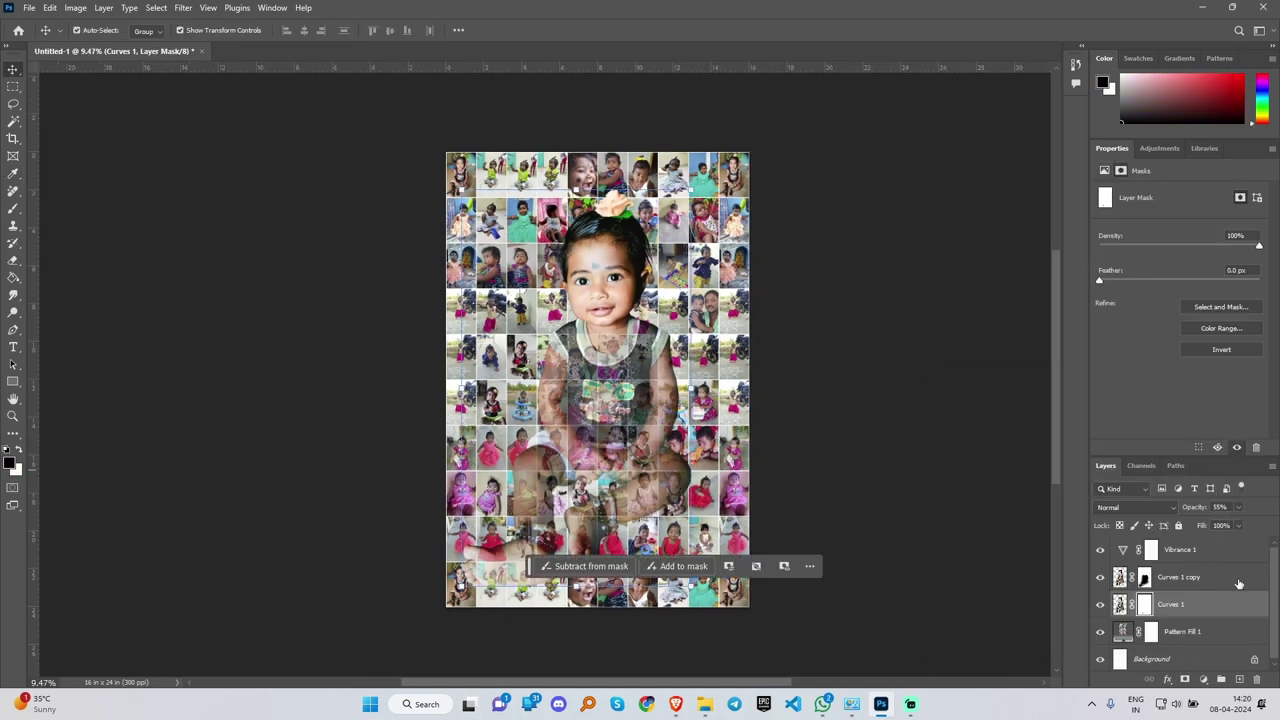
Step: Save the collage as the Photoshop file 16x24-115 in the folder 14
click(1160, 659)
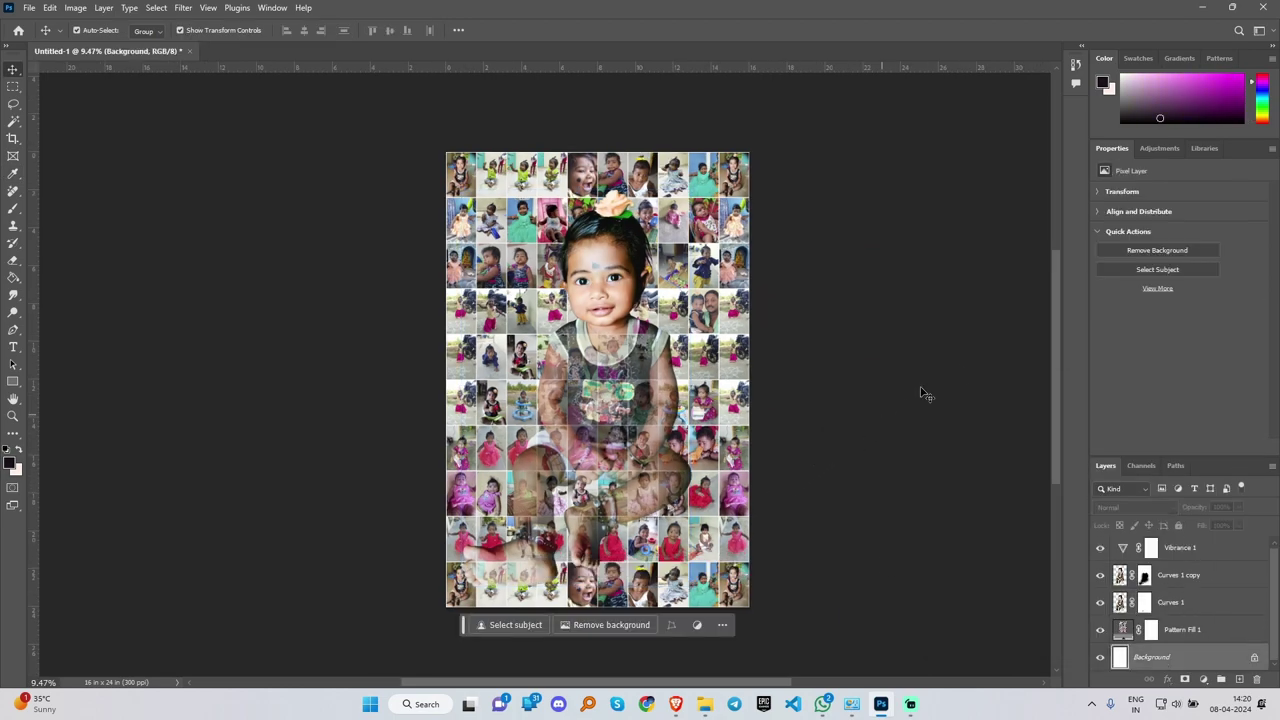
key(ctrl+s)
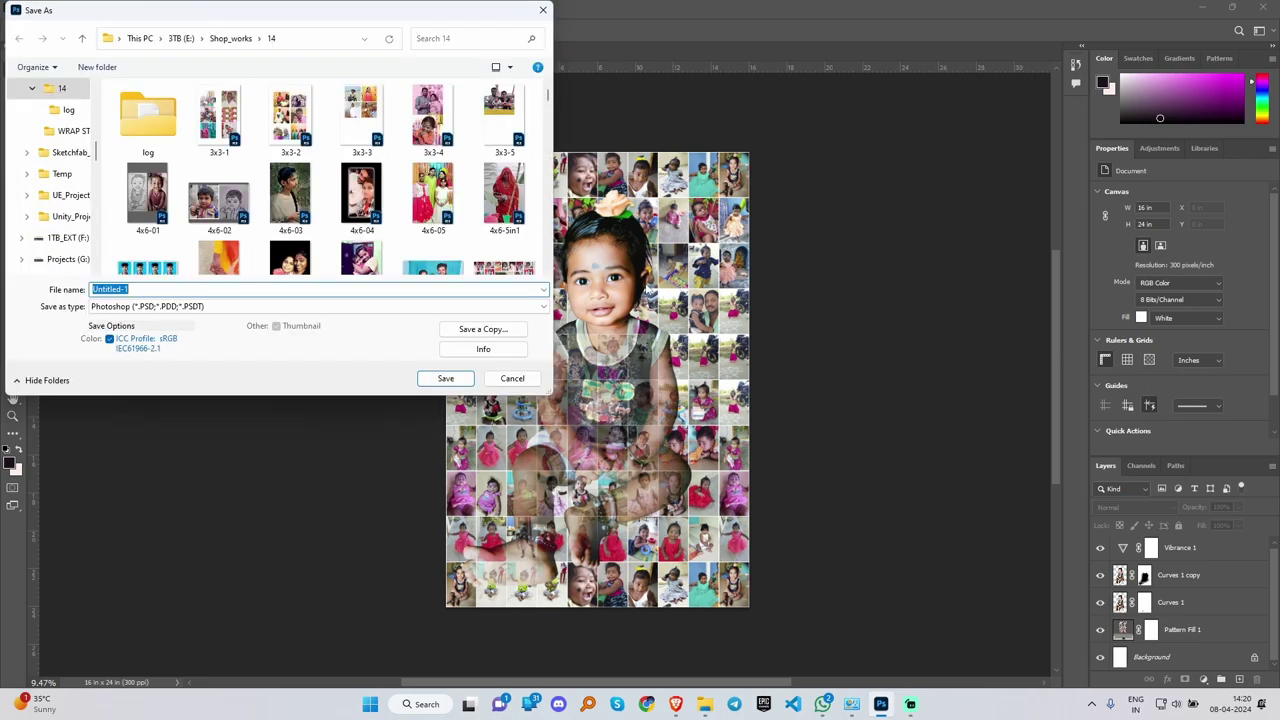
text(16x24)
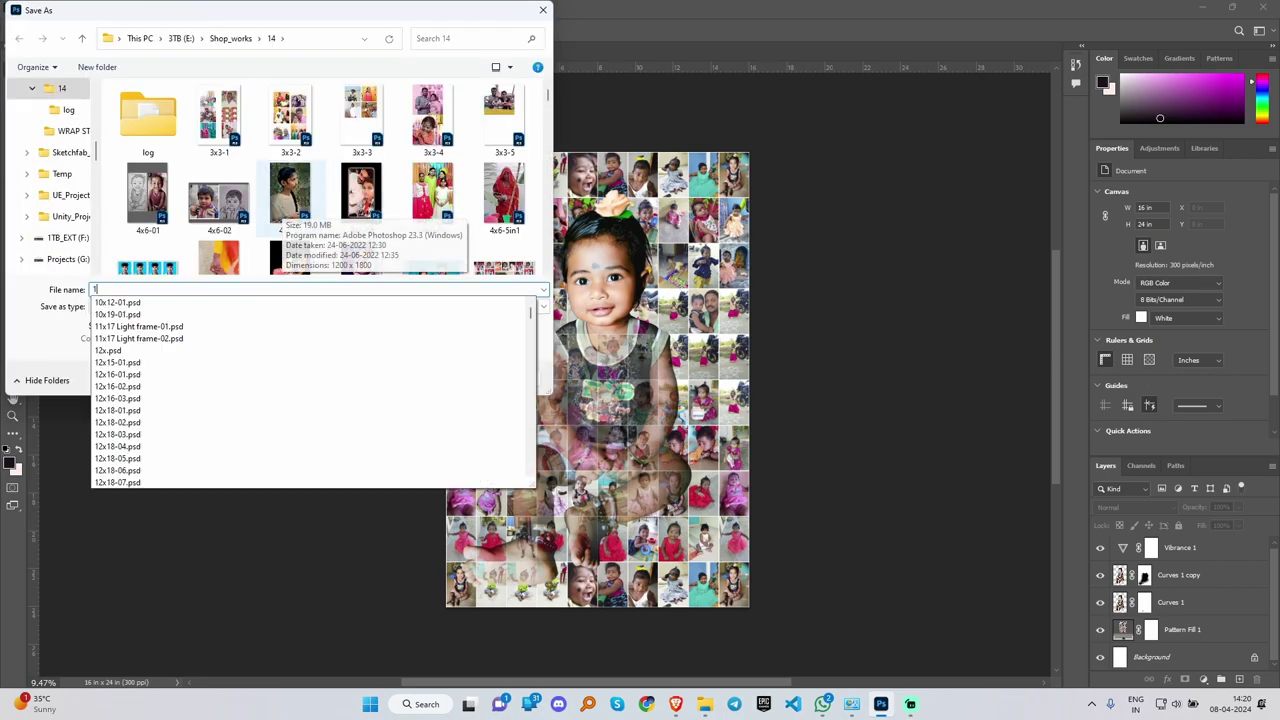
text(-115)
key(Return)
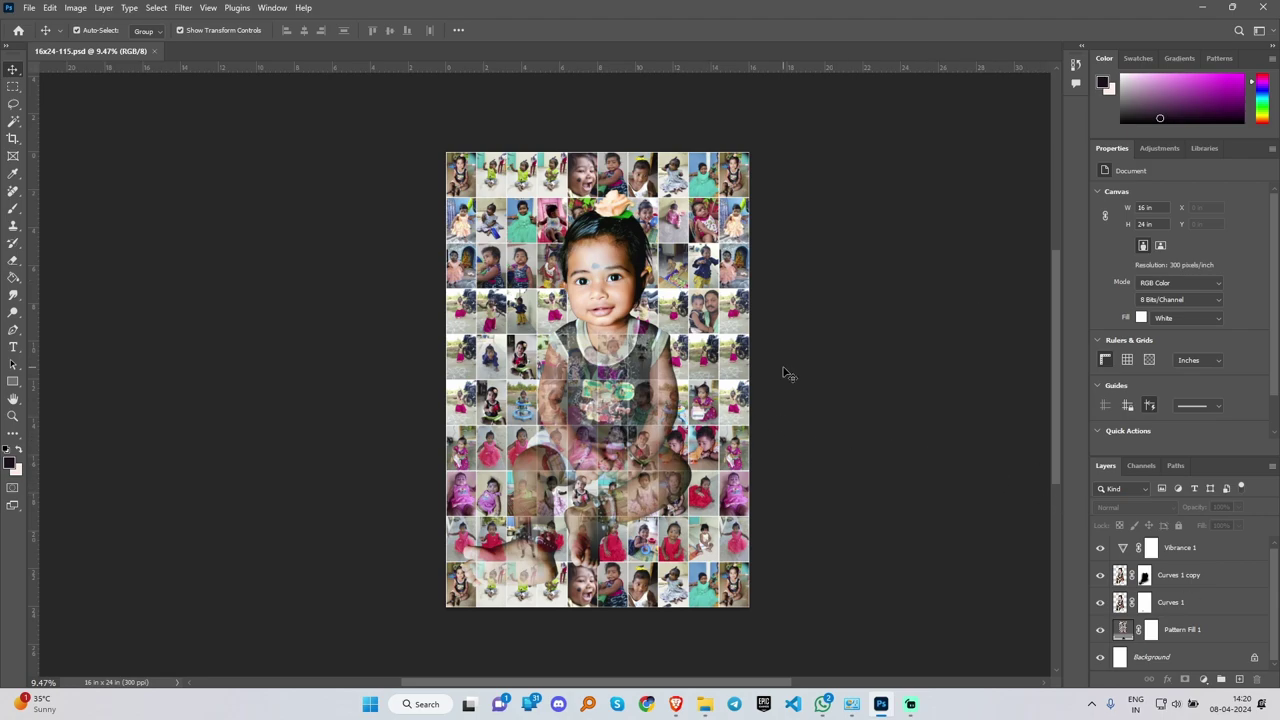
Step: Stamp all visible layers into a new merged layer above Vibrance 1
click(1151, 547)
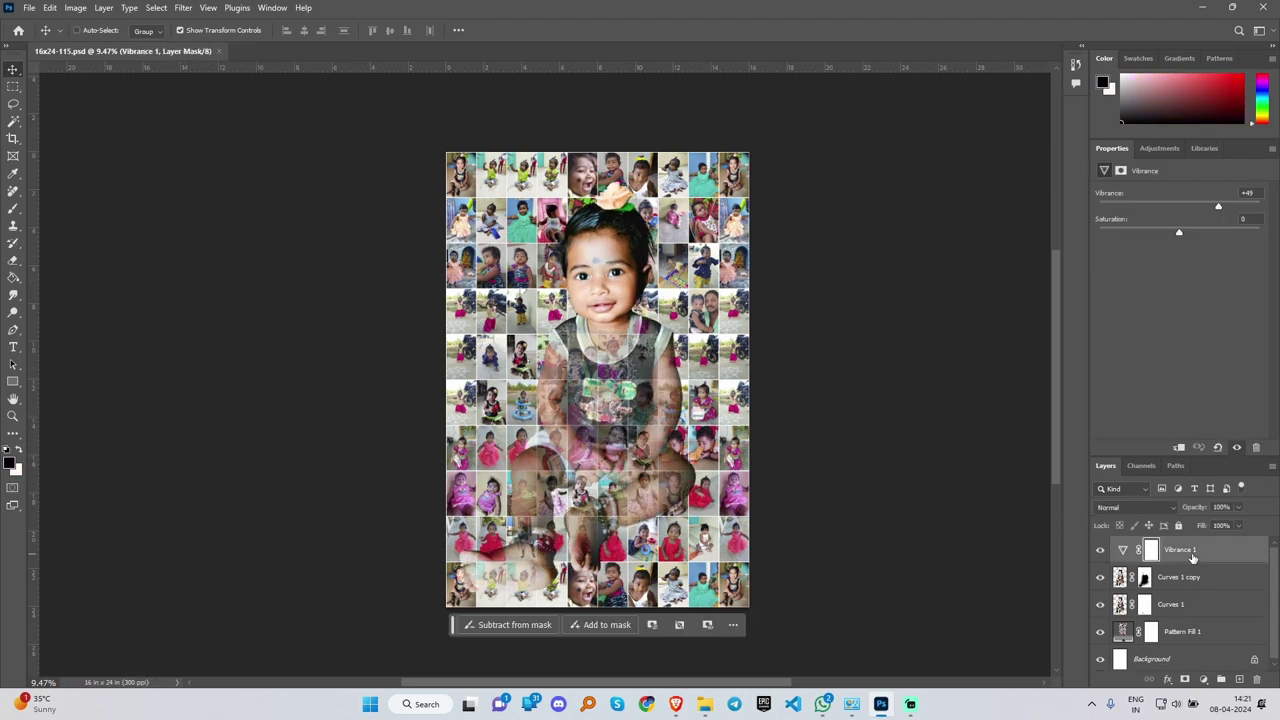
key(ctrl+shift+alt+e)
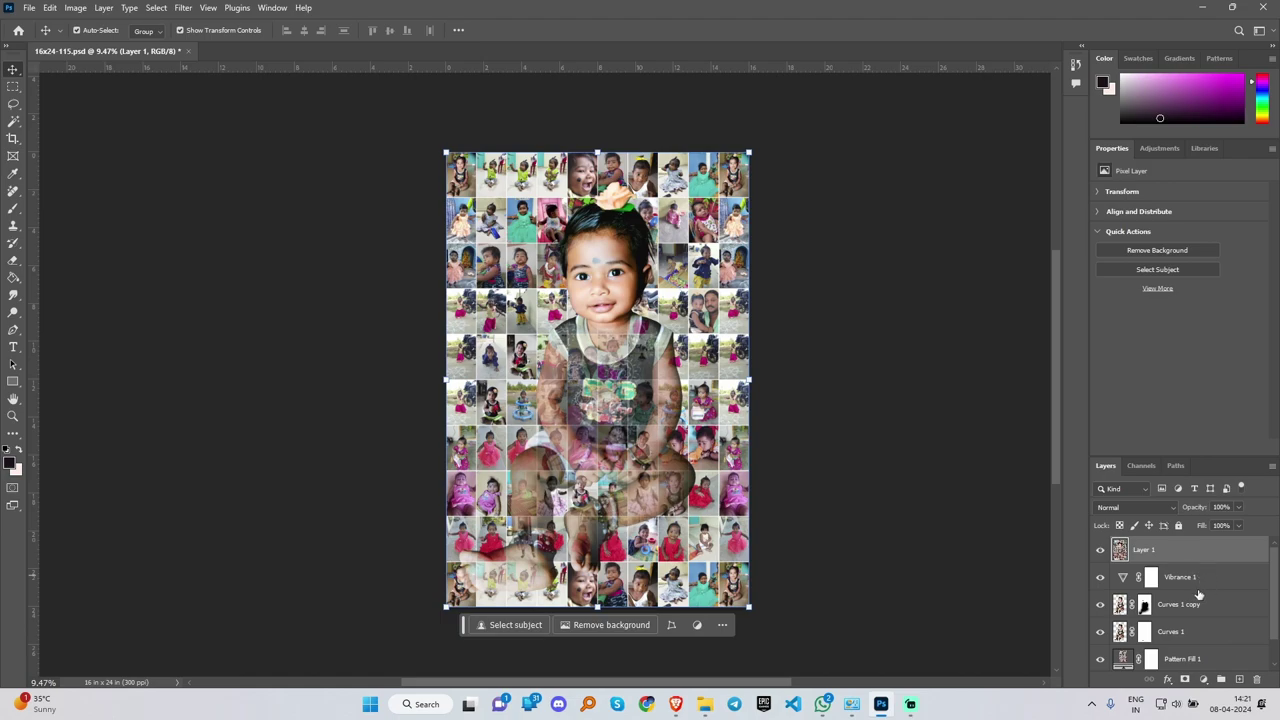
ctrl+click(1133, 553)
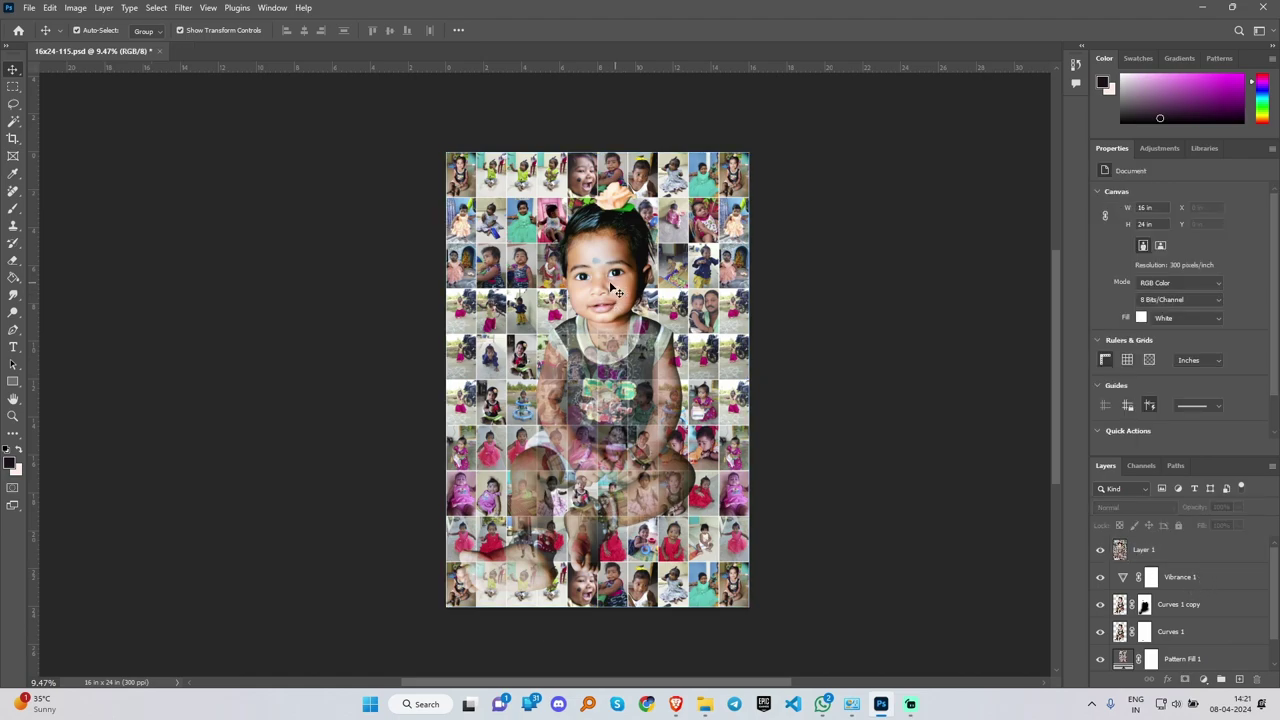